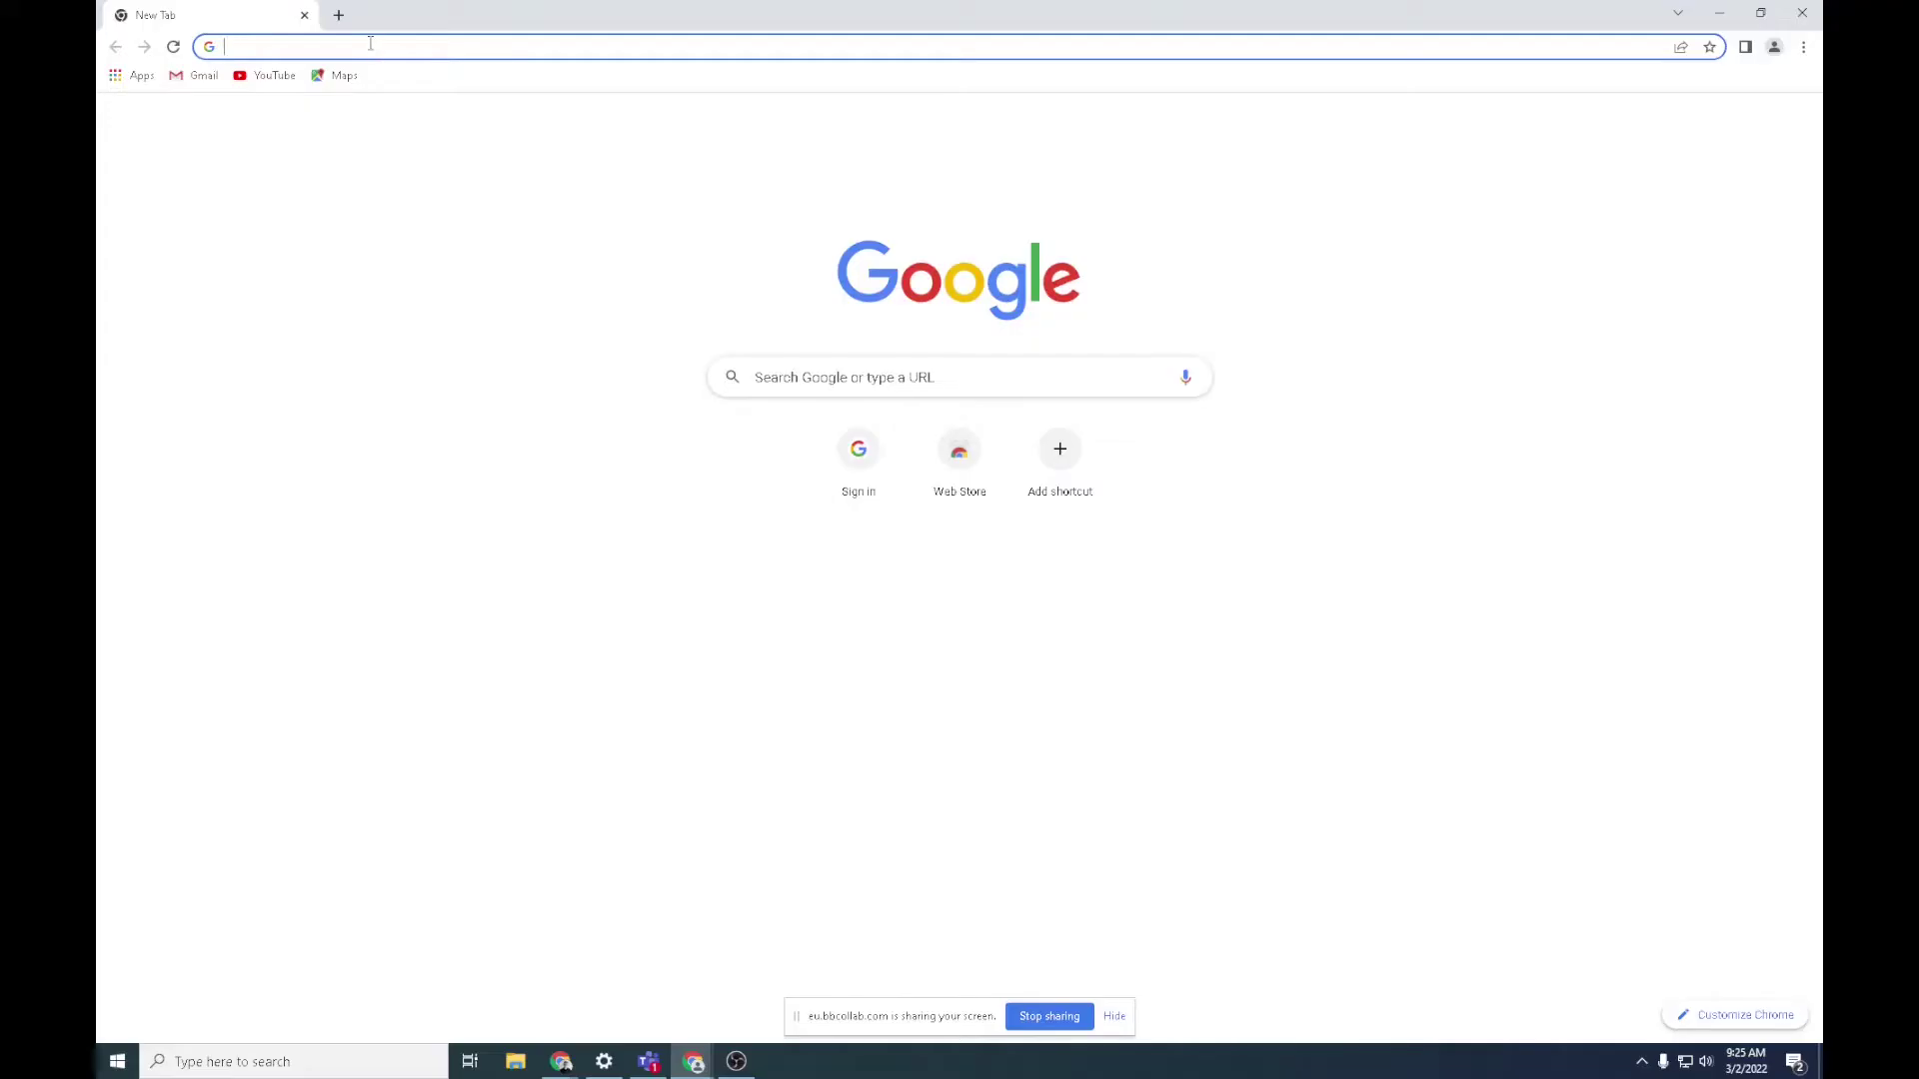
{"action": "type", "text": "www"}
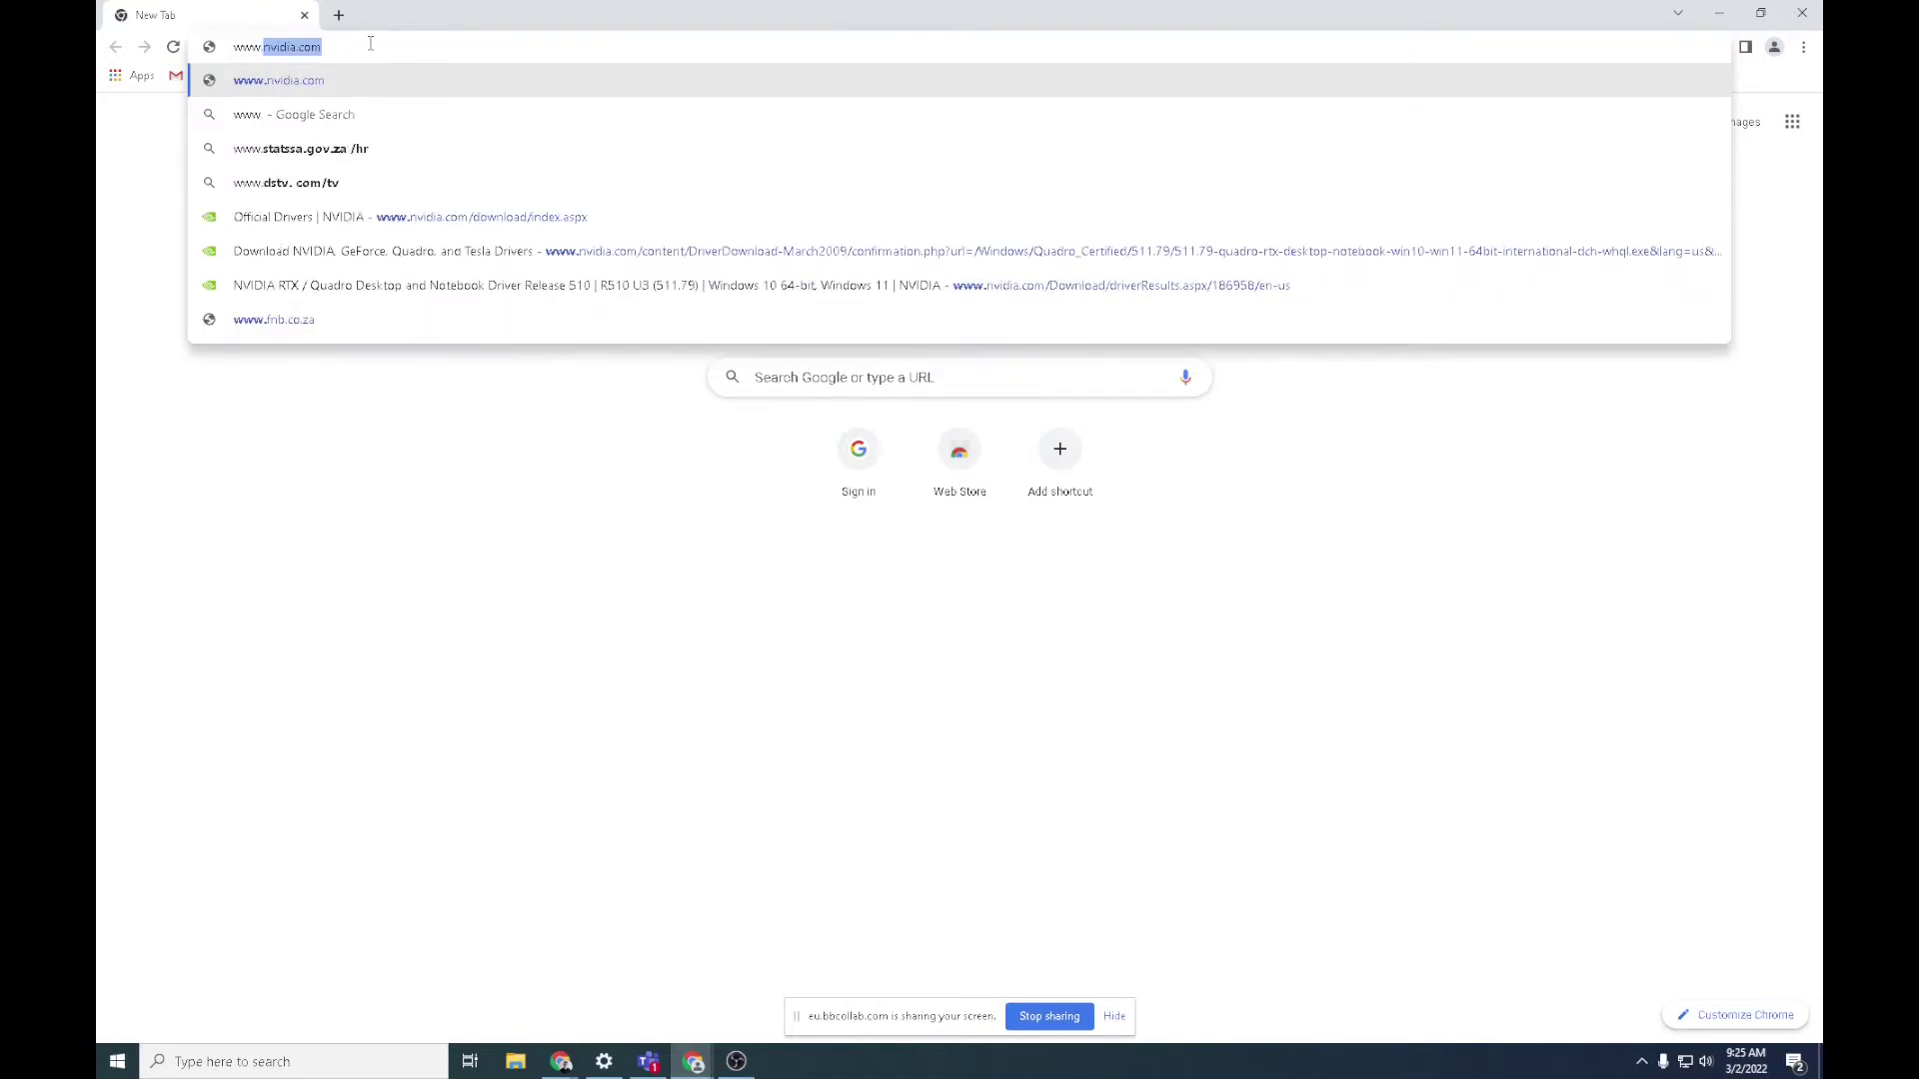
{"action": "type", "text": ".autod"}
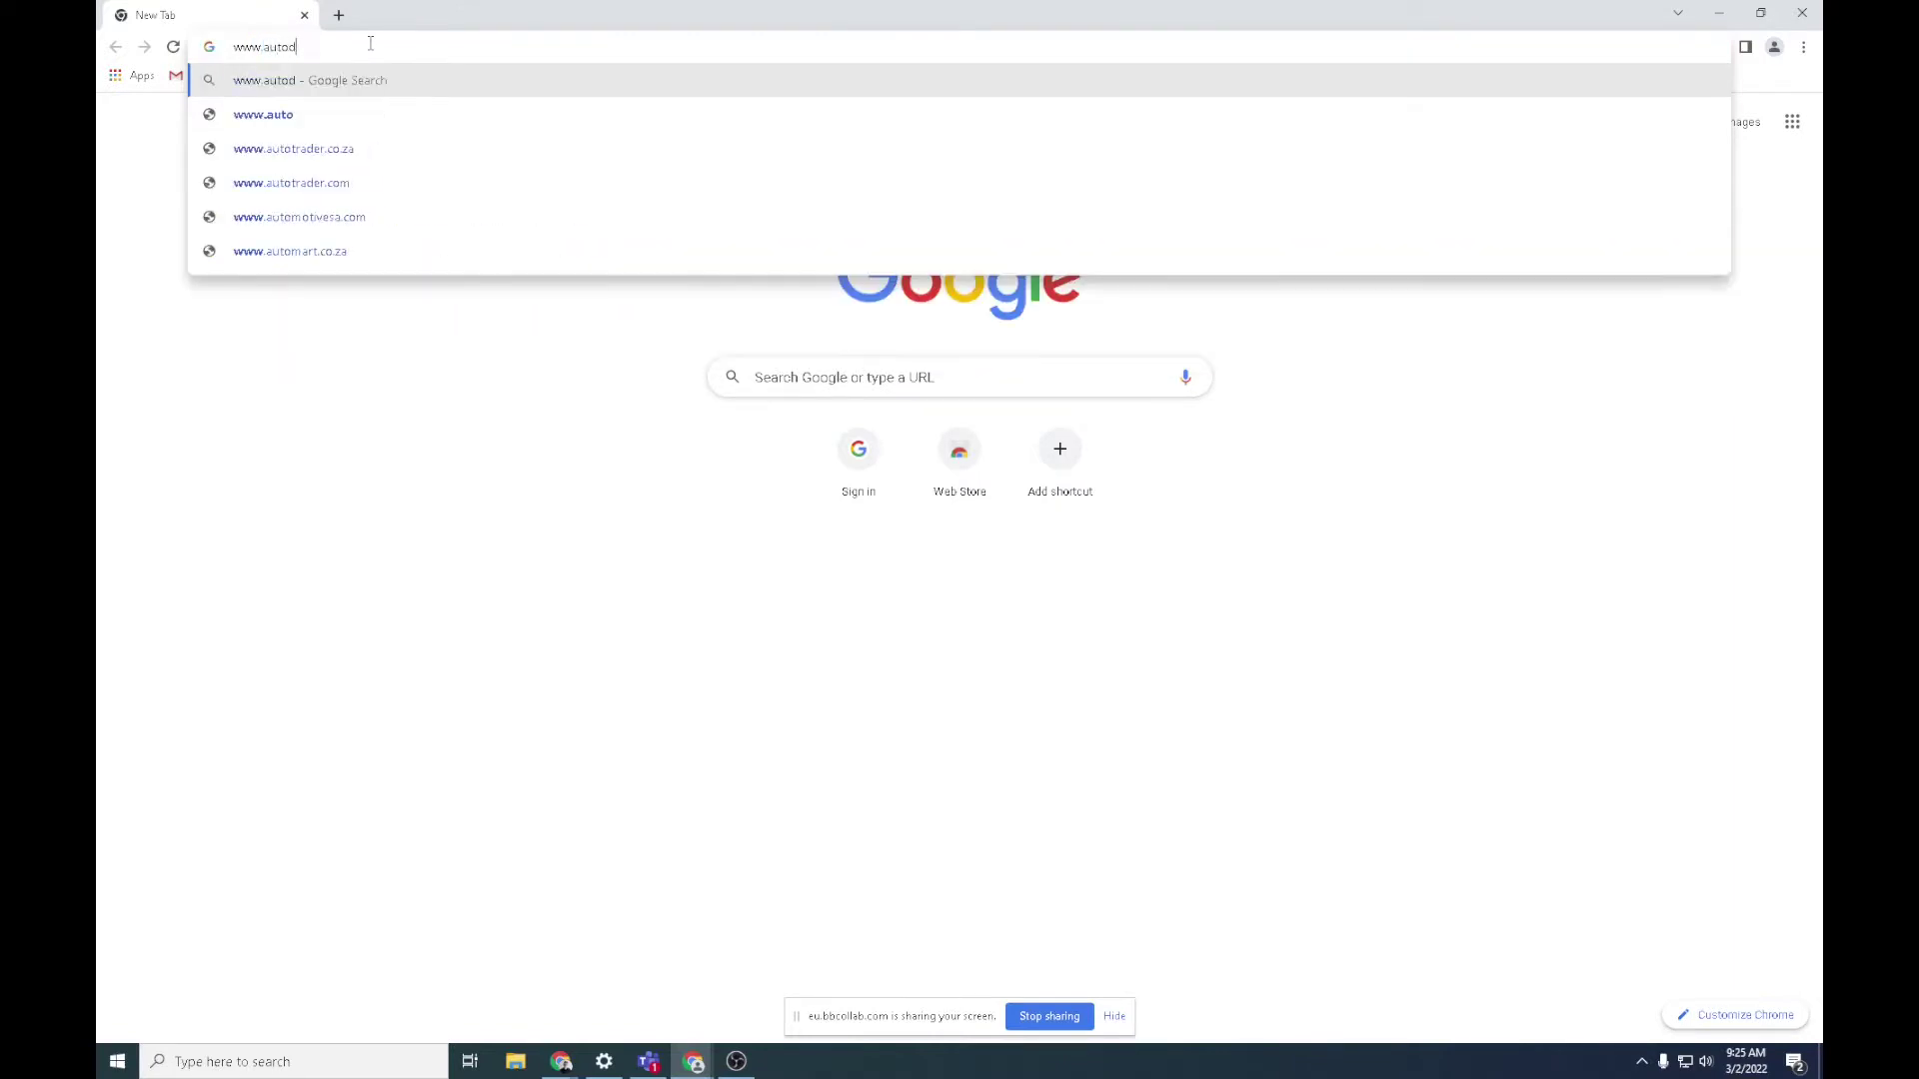
{"action": "type", "text": "esk.com"}
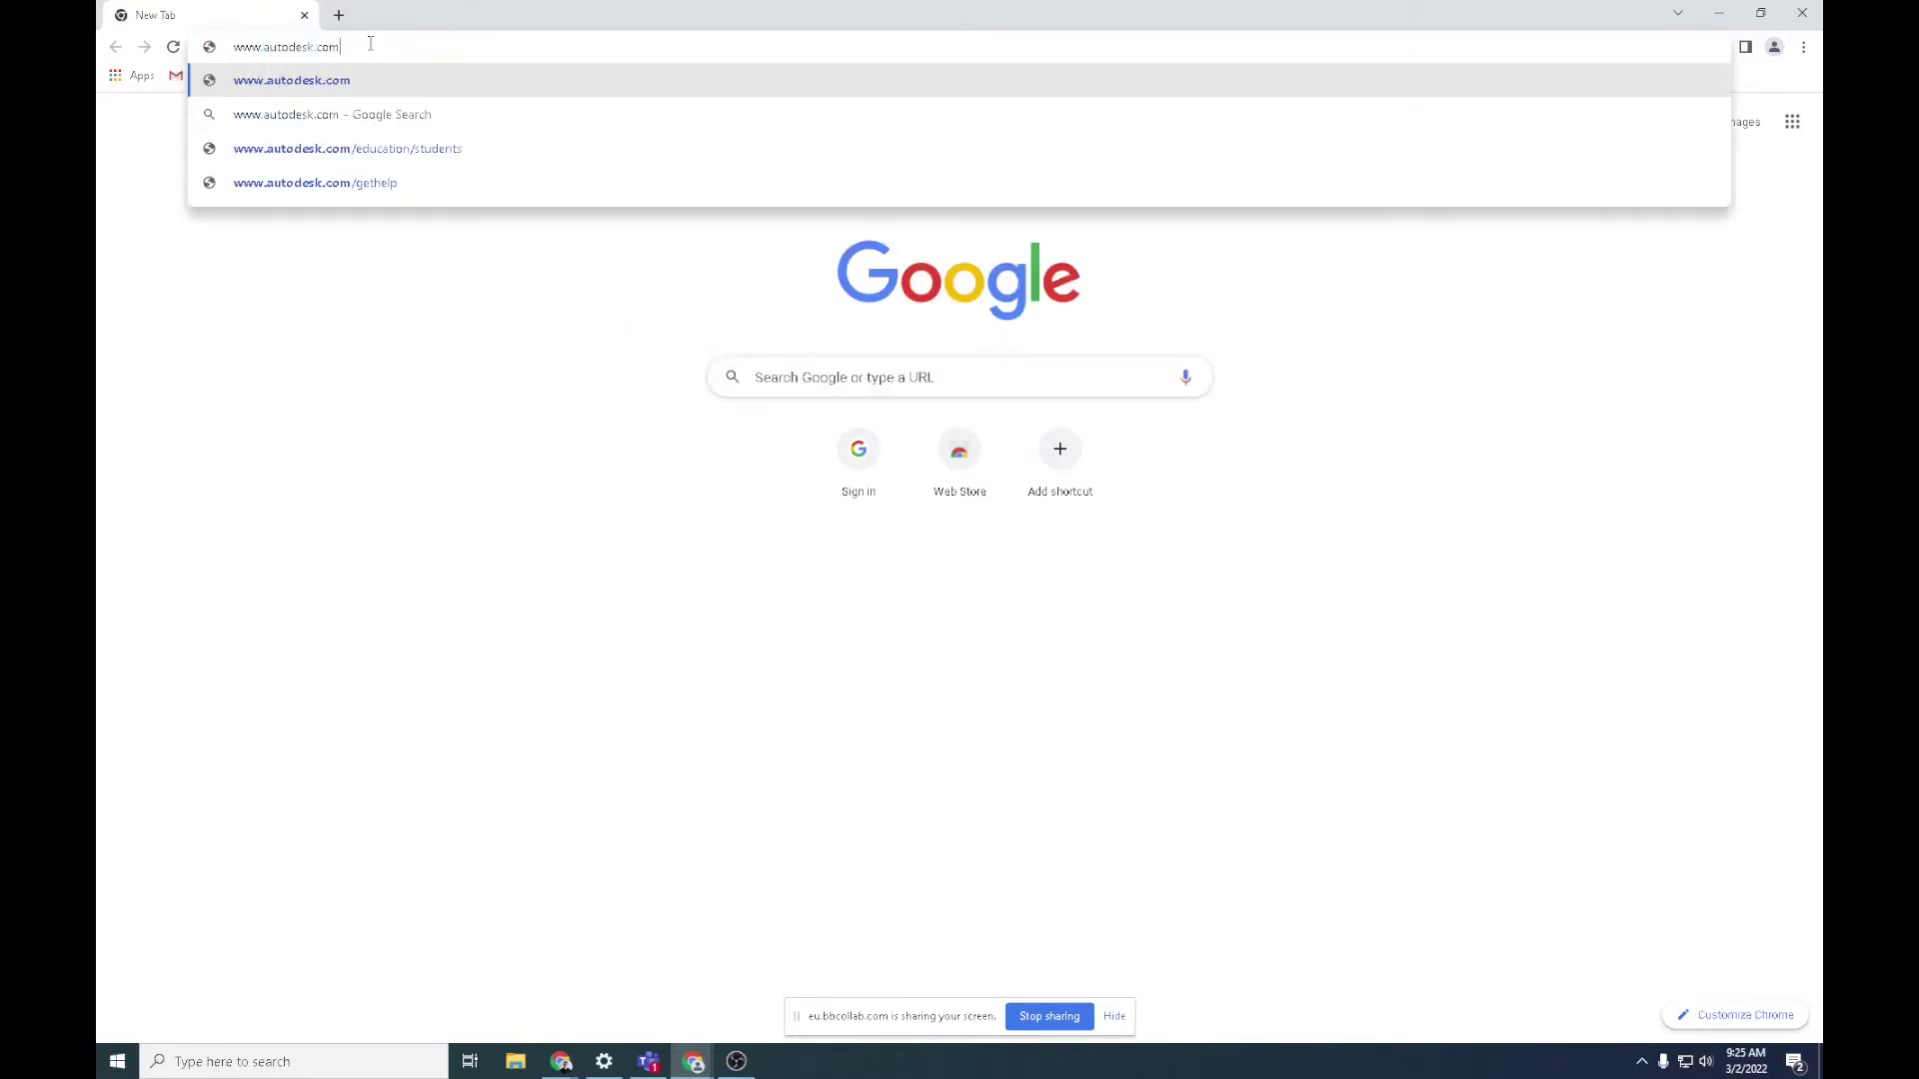
{"action": "key", "text": "Return"}
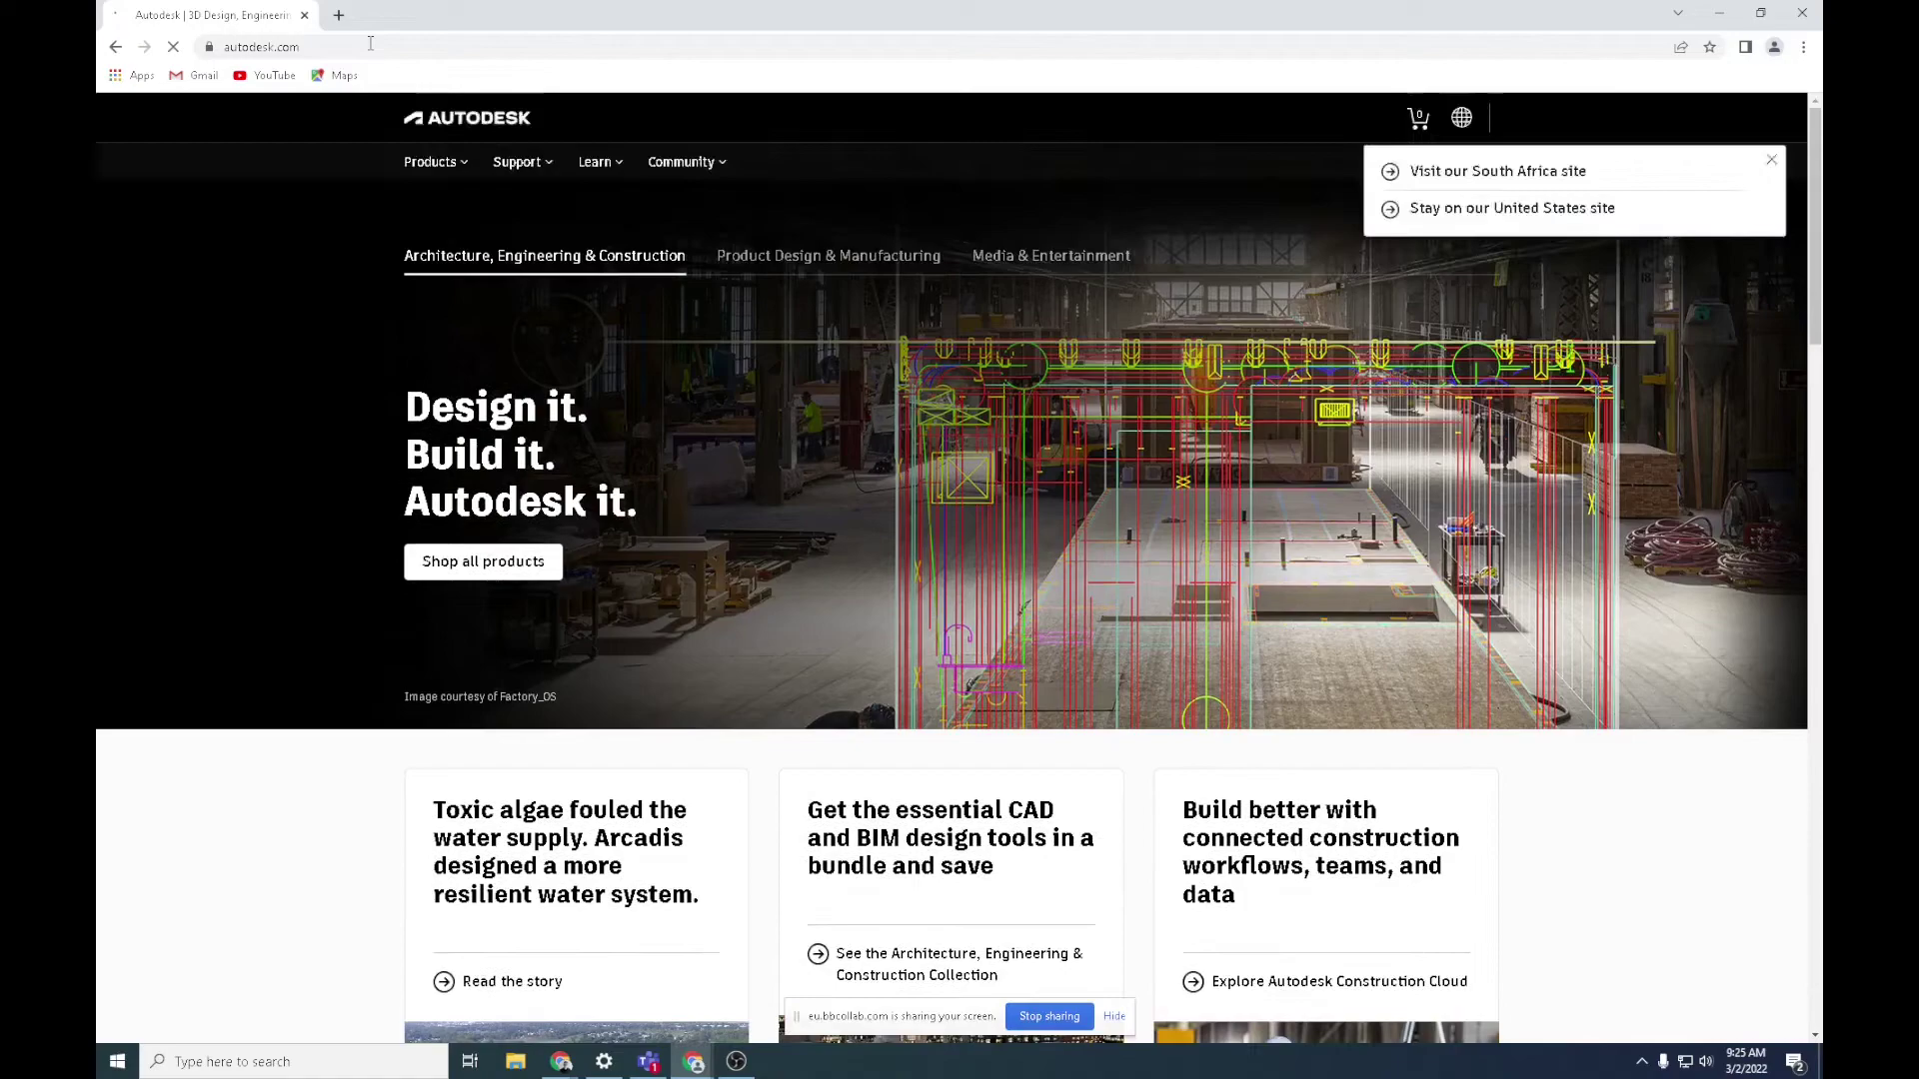
Go to Students & educators from the footer, then Students, and scroll to the Education plan access steps
{"action": "scroll", "coordinate": [1093, 465], "scroll_direction": "down", "scroll_amount": 15}
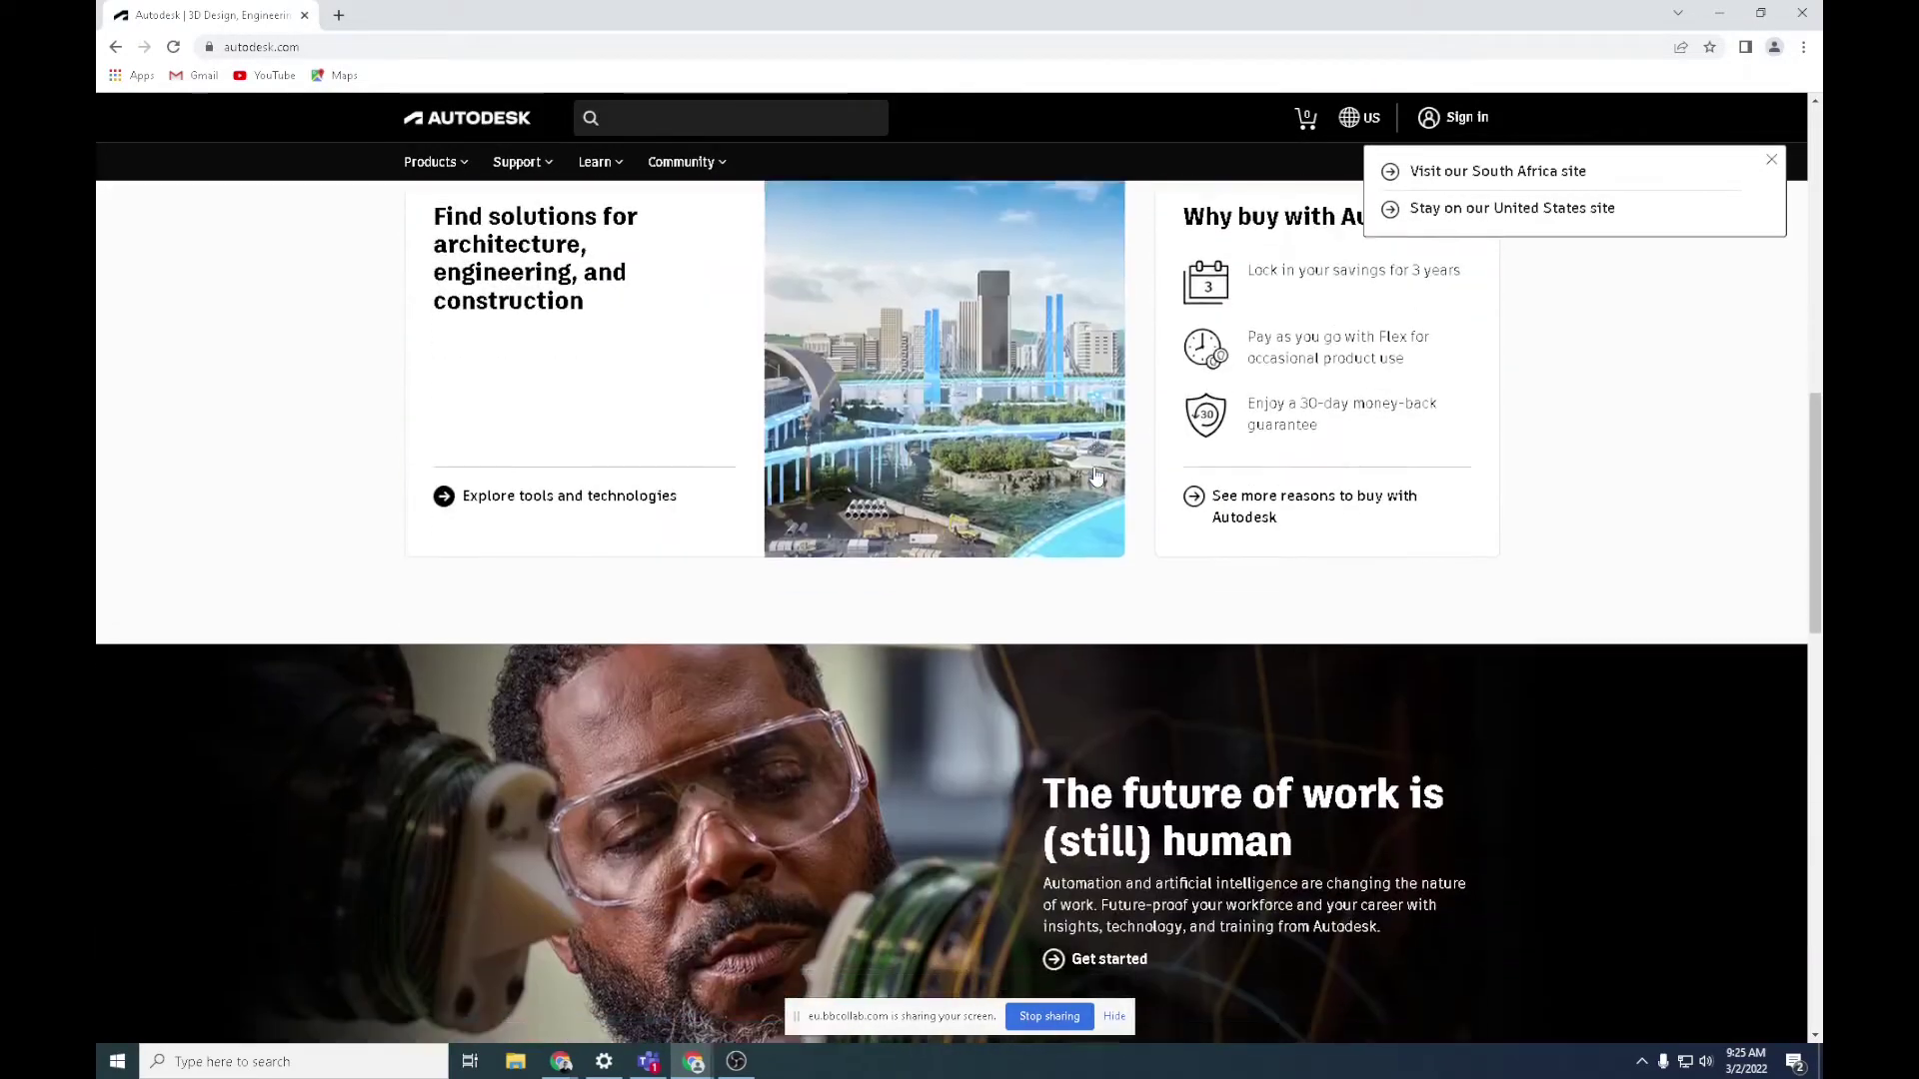
{"action": "scroll", "coordinate": [1093, 466], "scroll_direction": "down", "scroll_amount": 10}
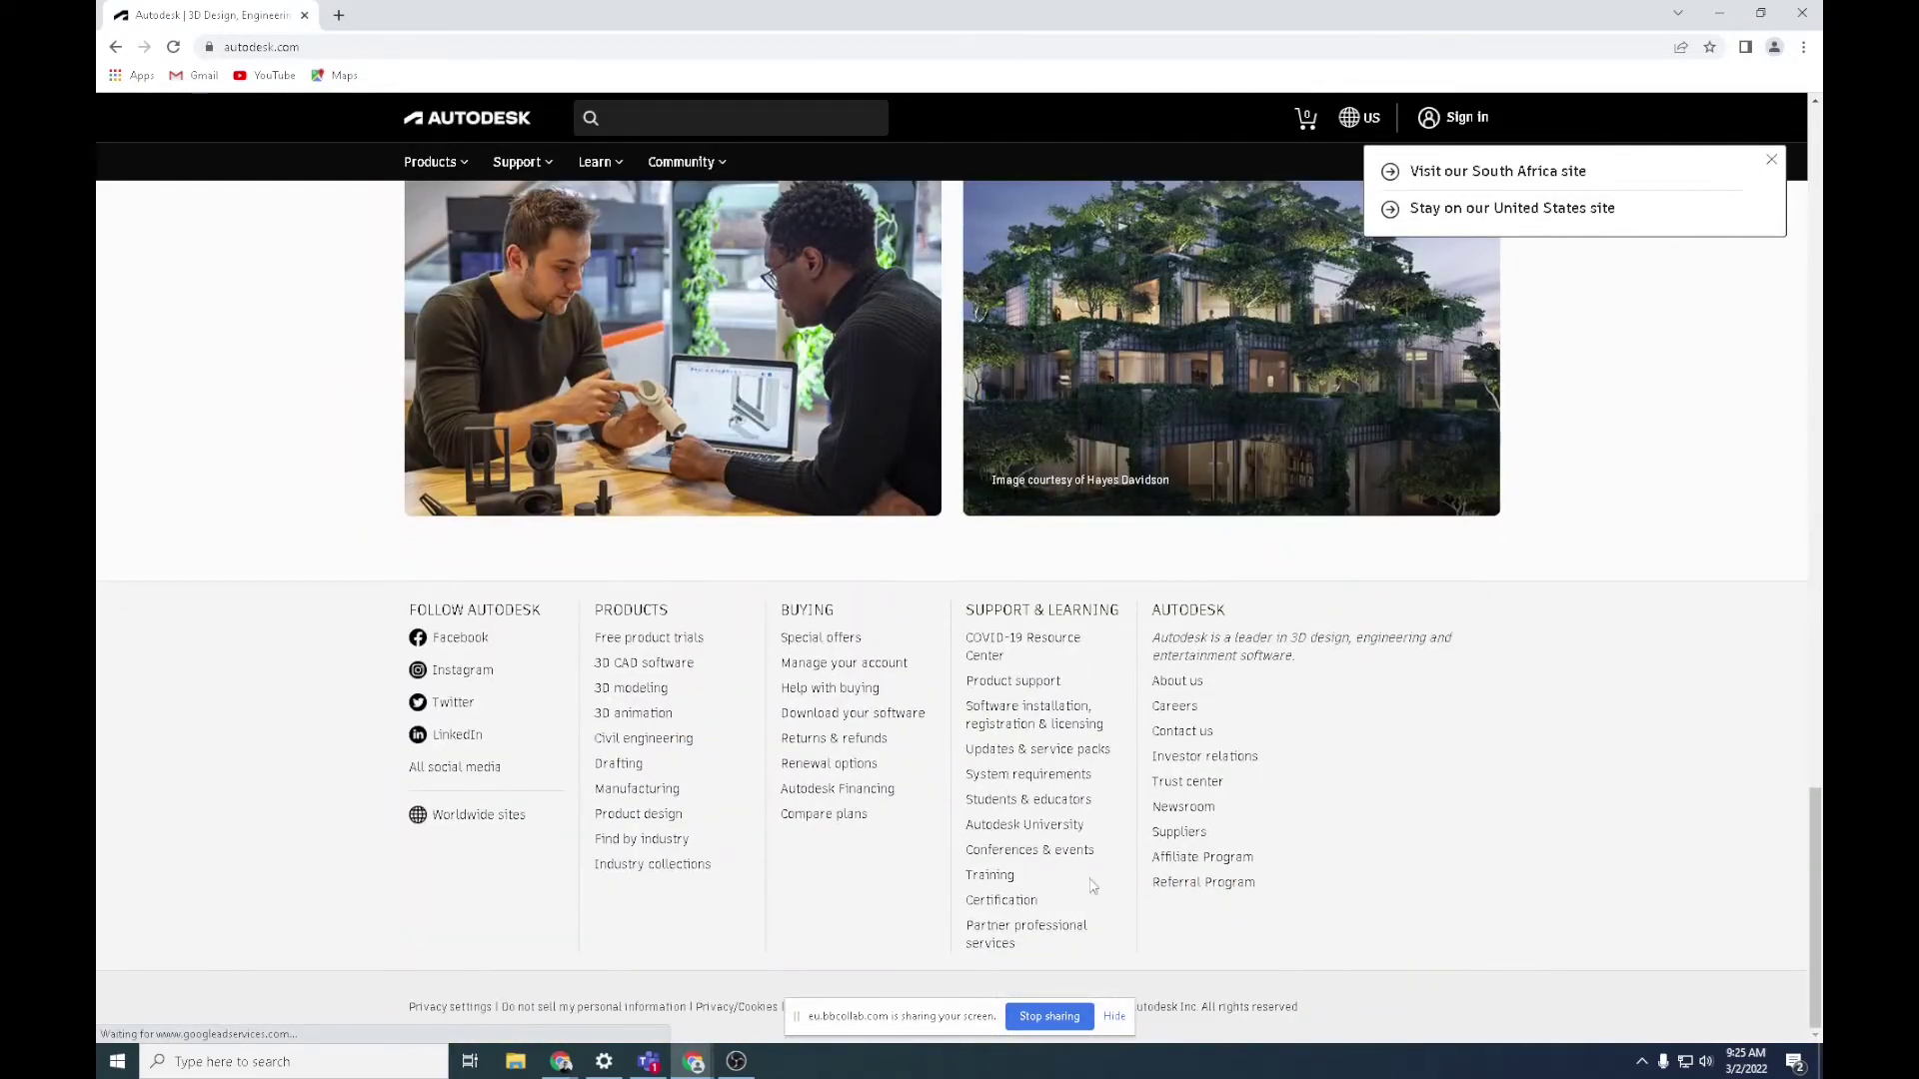
{"action": "left_click", "coordinate": [1040, 807]}
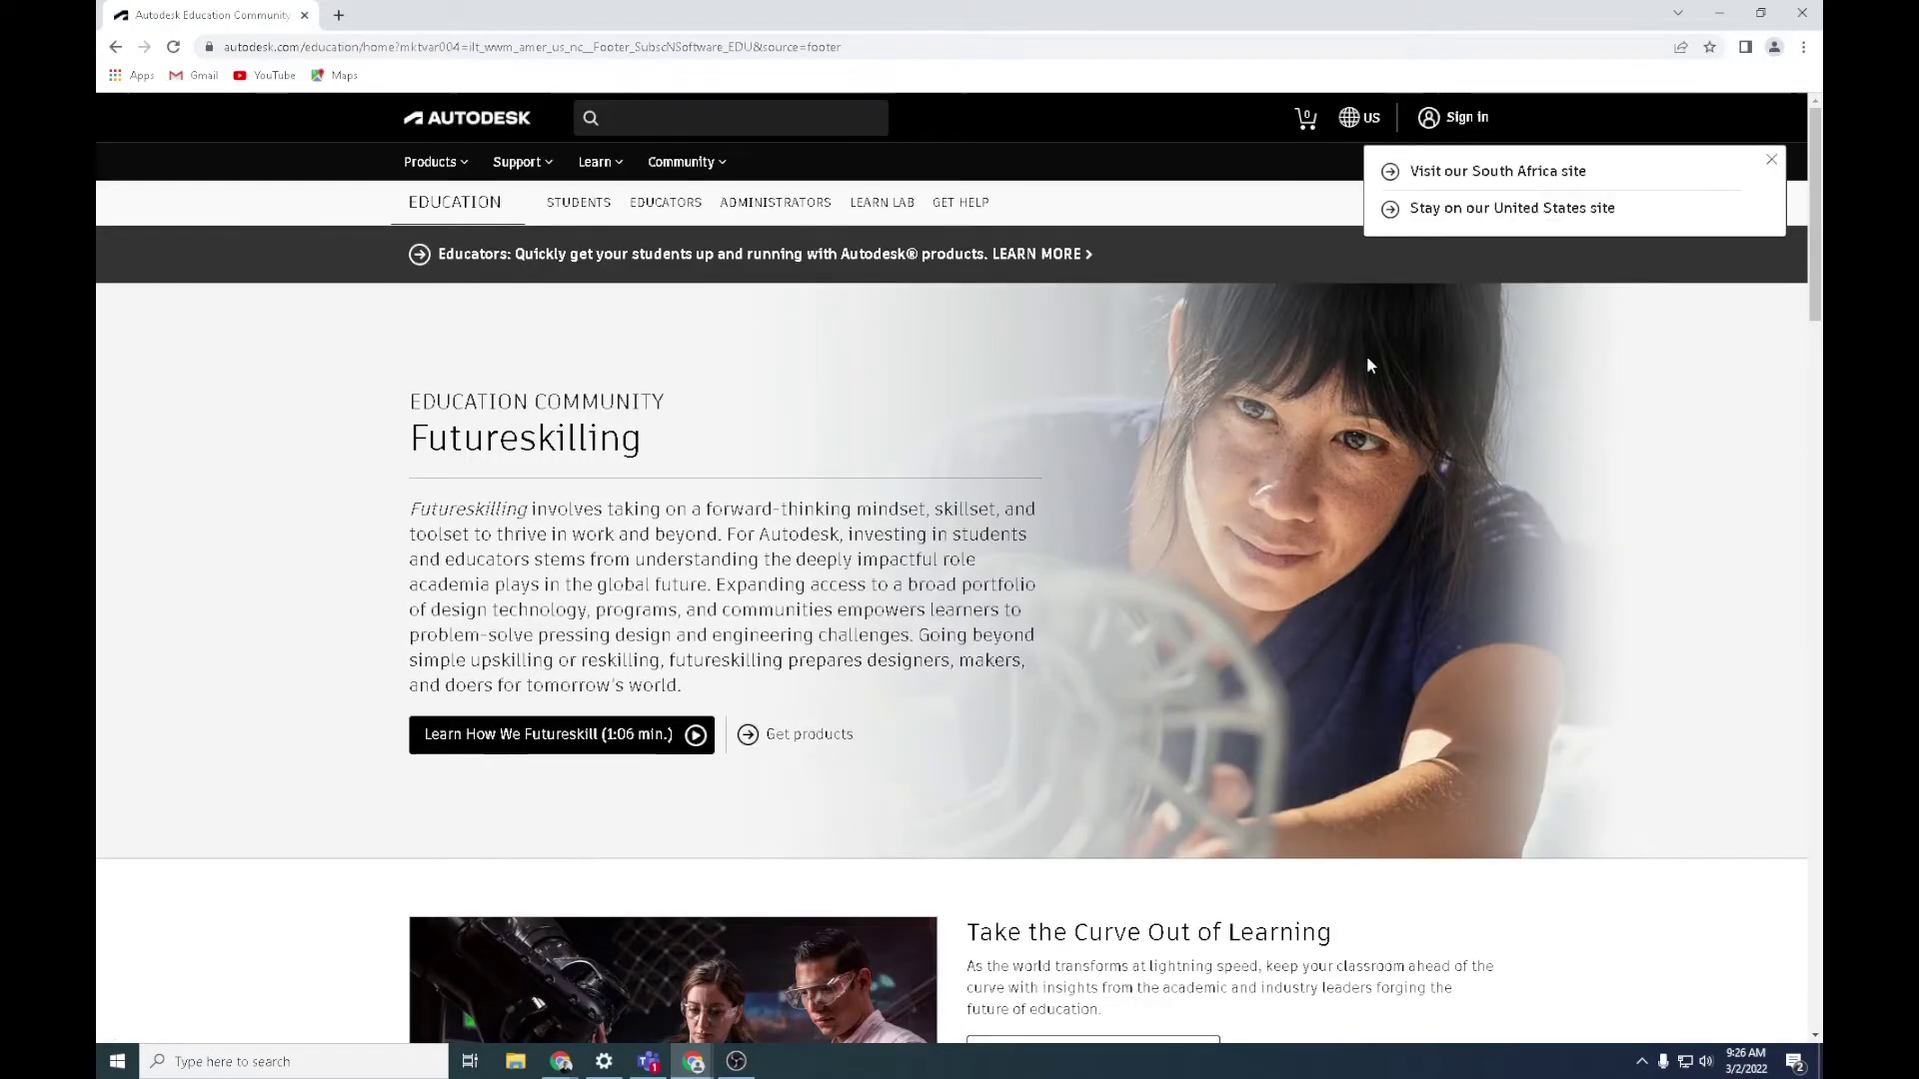
{"action": "scroll", "coordinate": [1365, 356], "scroll_direction": "down", "scroll_amount": 6}
{"action": "scroll", "coordinate": [1369, 365], "scroll_direction": "down", "scroll_amount": 5}
{"action": "scroll", "coordinate": [999, 400], "scroll_direction": "up", "scroll_amount": 5}
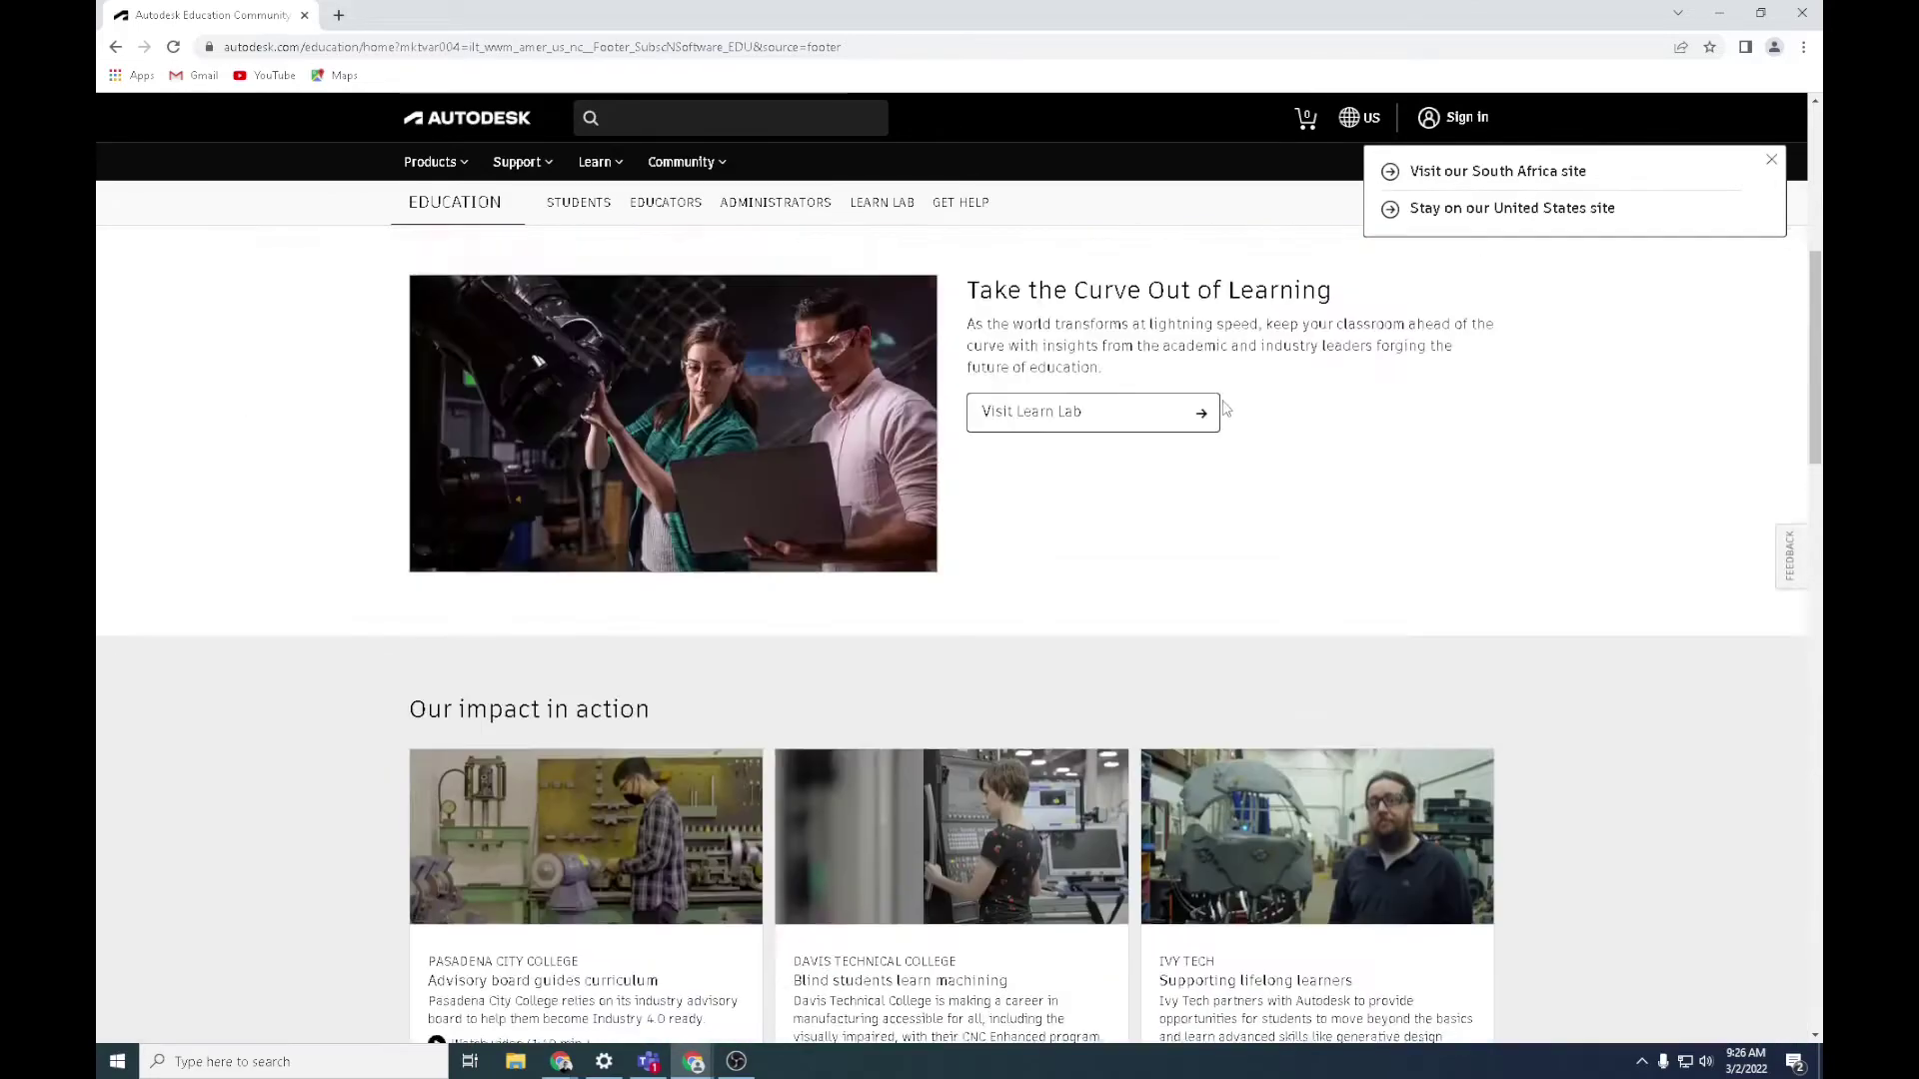
{"action": "left_click", "coordinate": [582, 204]}
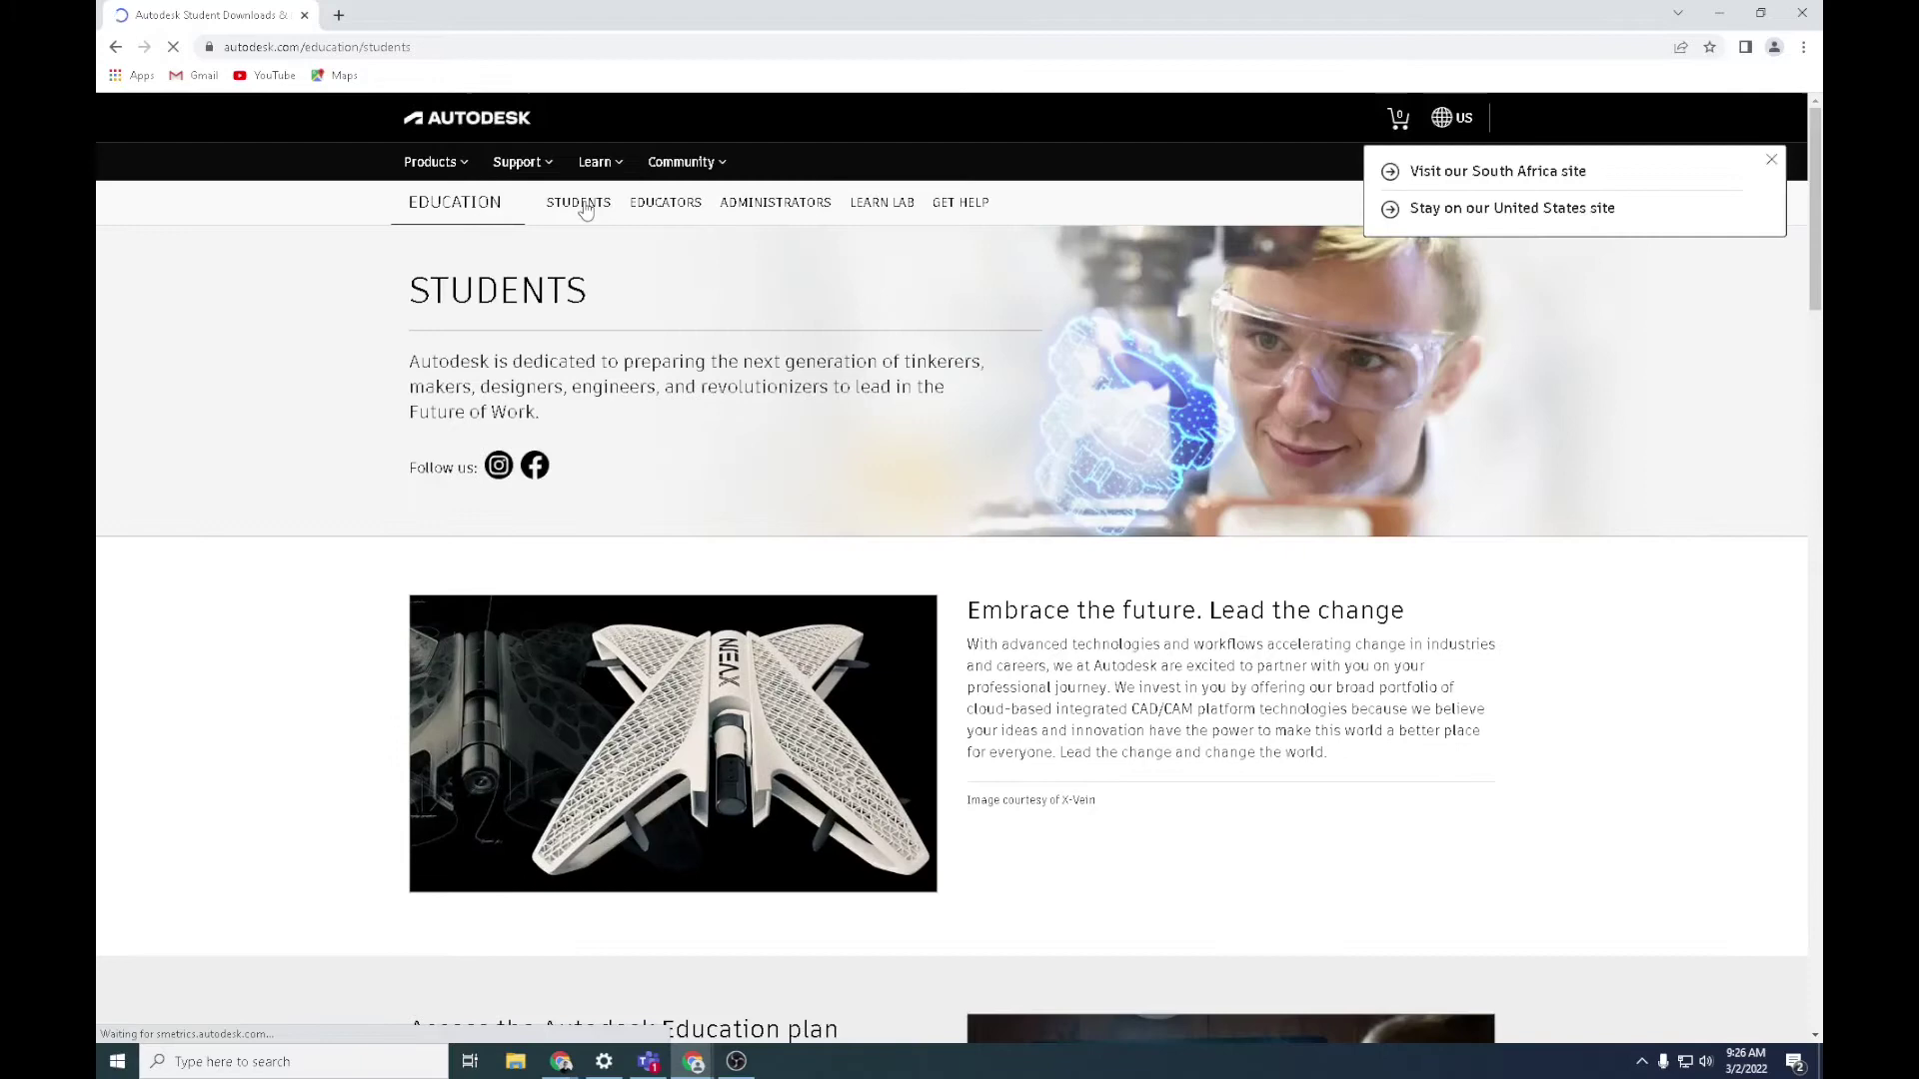
{"action": "scroll", "coordinate": [894, 506], "scroll_direction": "down", "scroll_amount": 5}
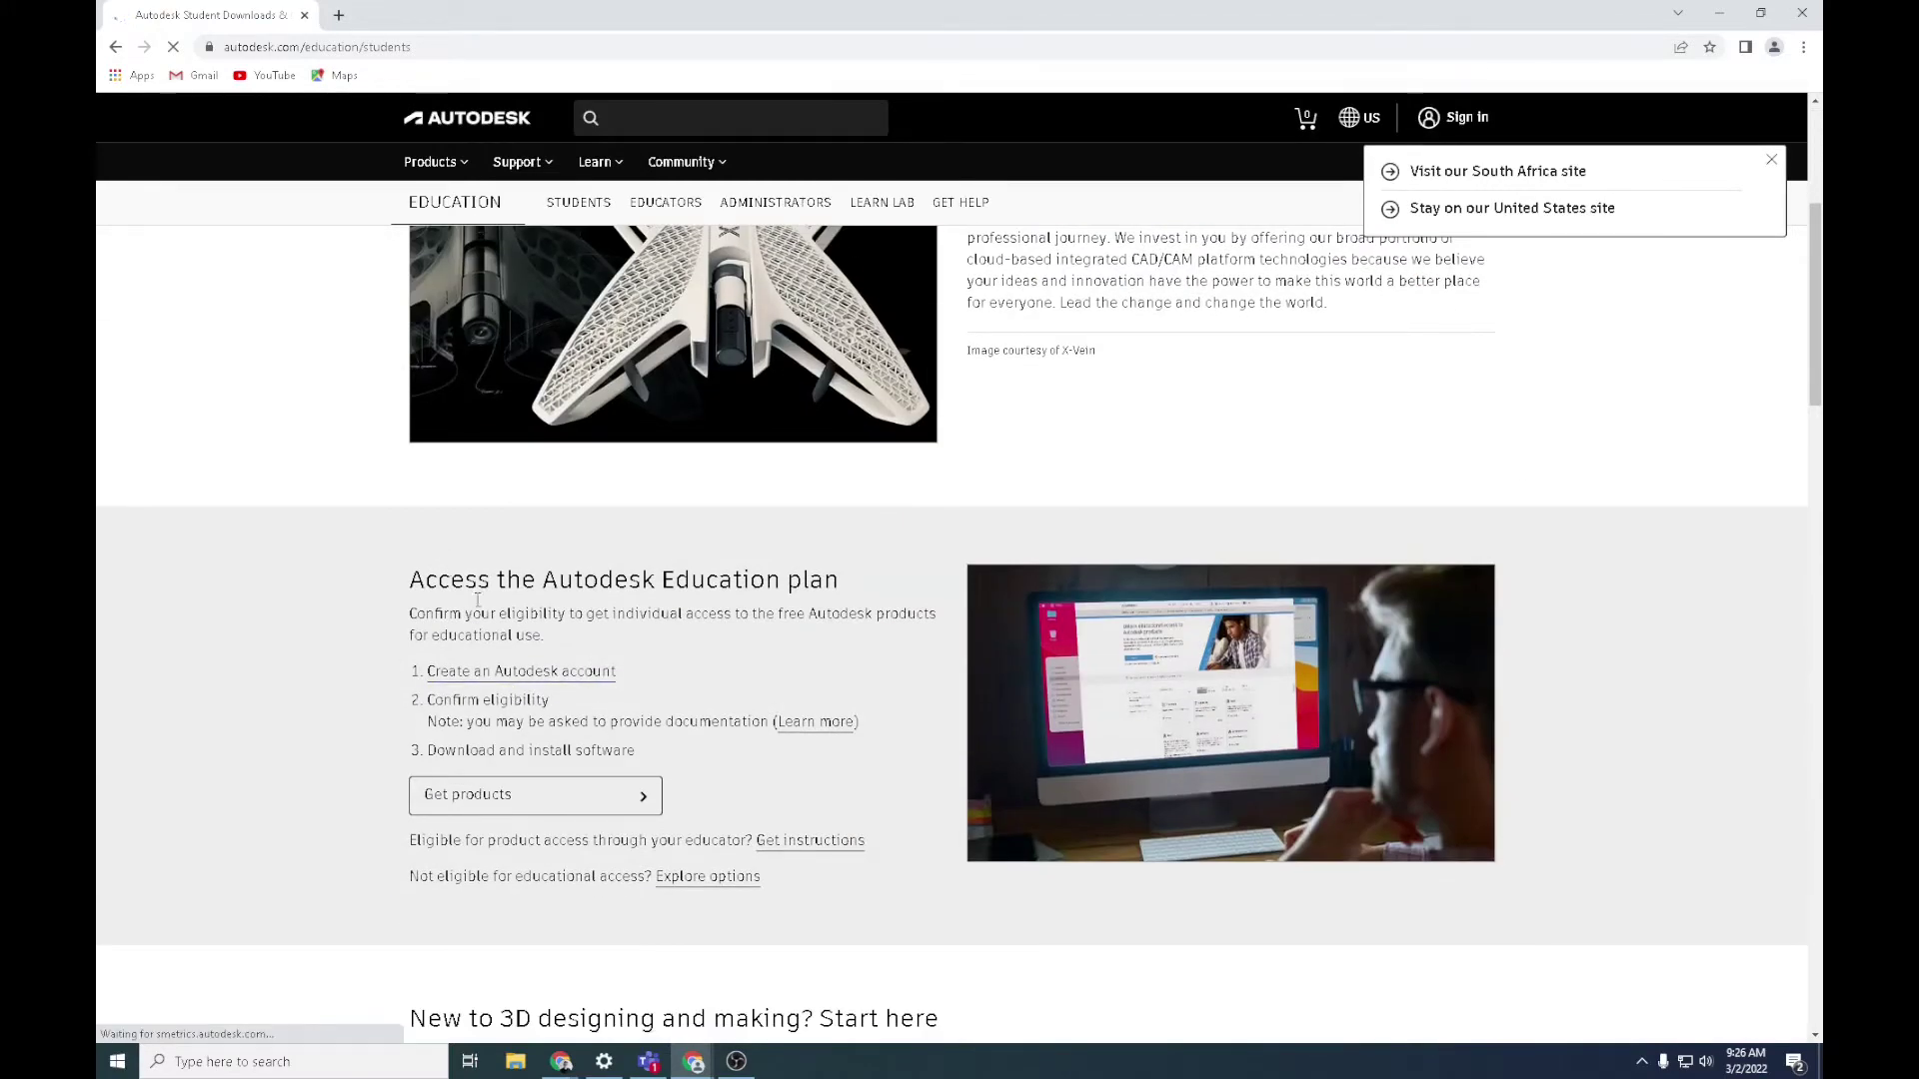
Follow 'Create an Autodesk account' and choose Get started on AutoCAD in the education catalog
{"action": "left_click", "coordinate": [548, 685]}
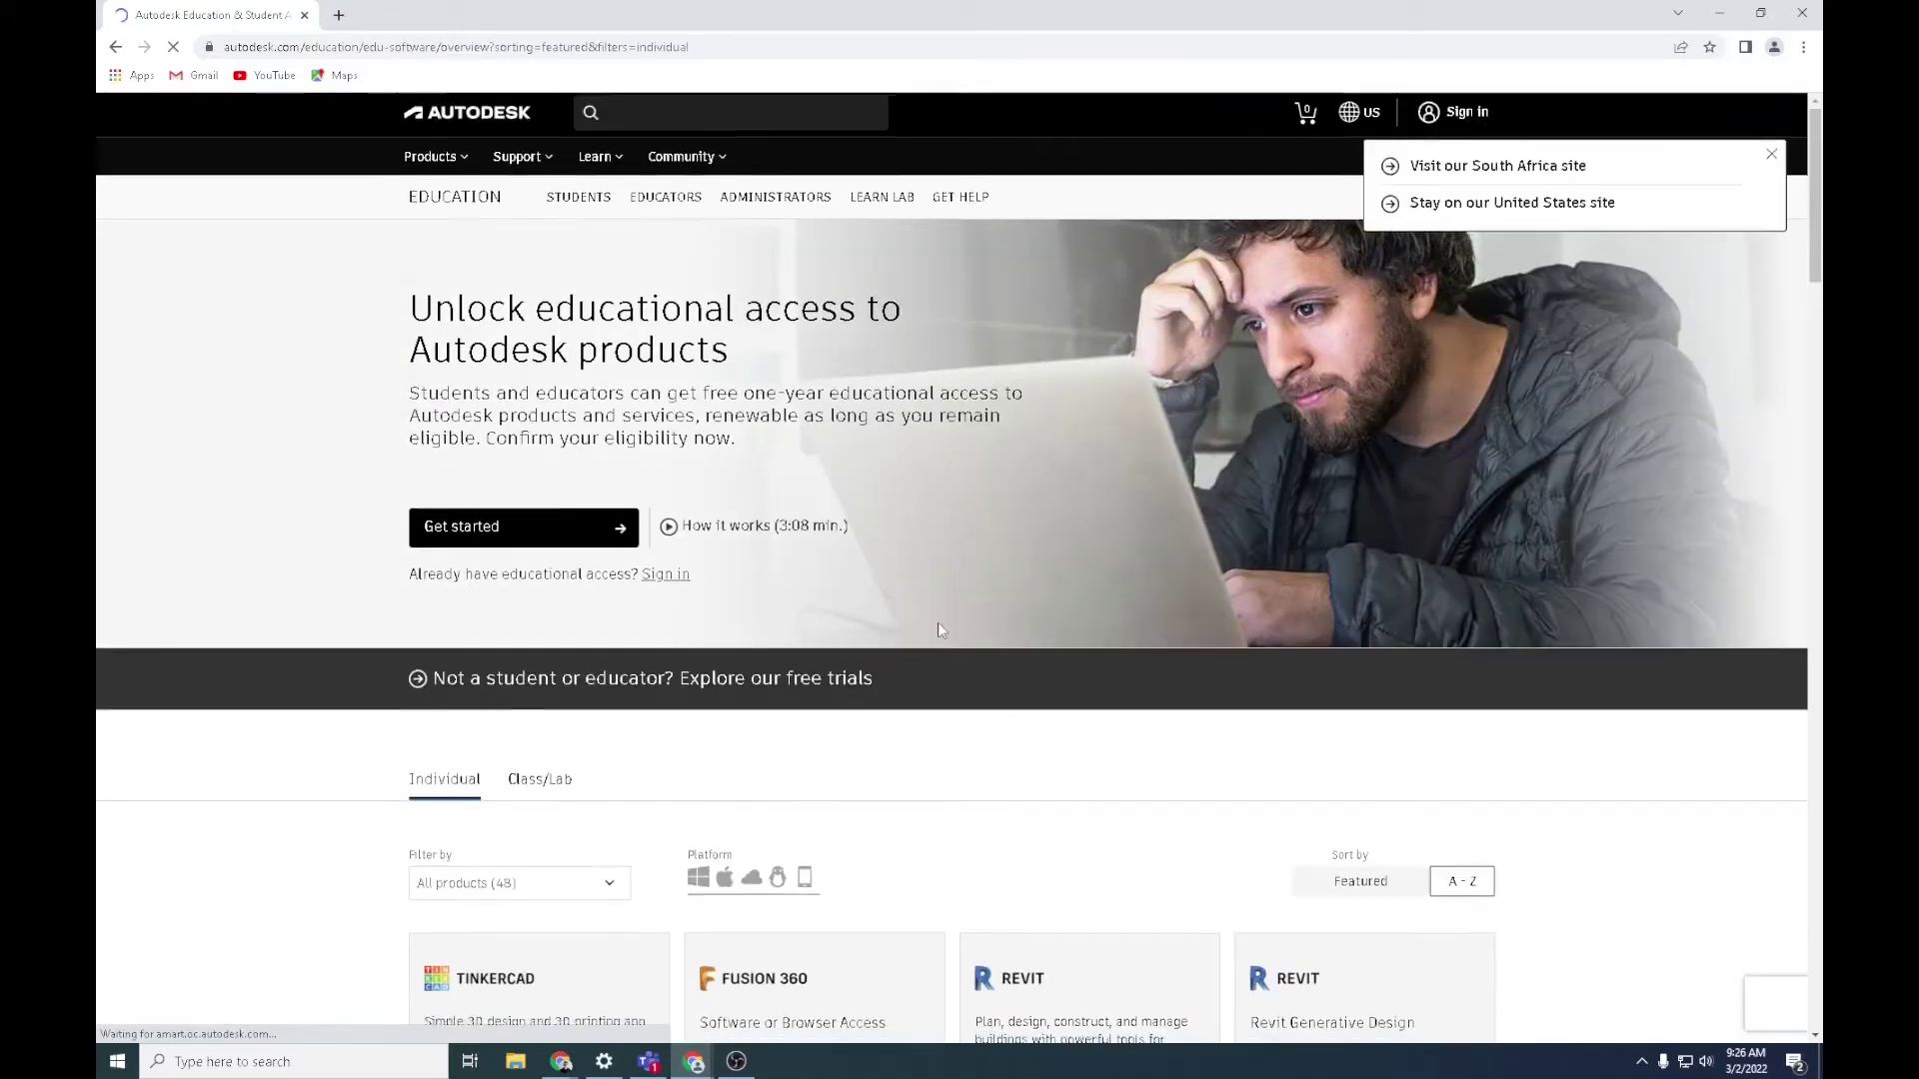
{"action": "scroll", "coordinate": [700, 799], "scroll_direction": "down", "scroll_amount": 3}
{"action": "scroll", "coordinate": [608, 902], "scroll_direction": "down", "scroll_amount": 3}
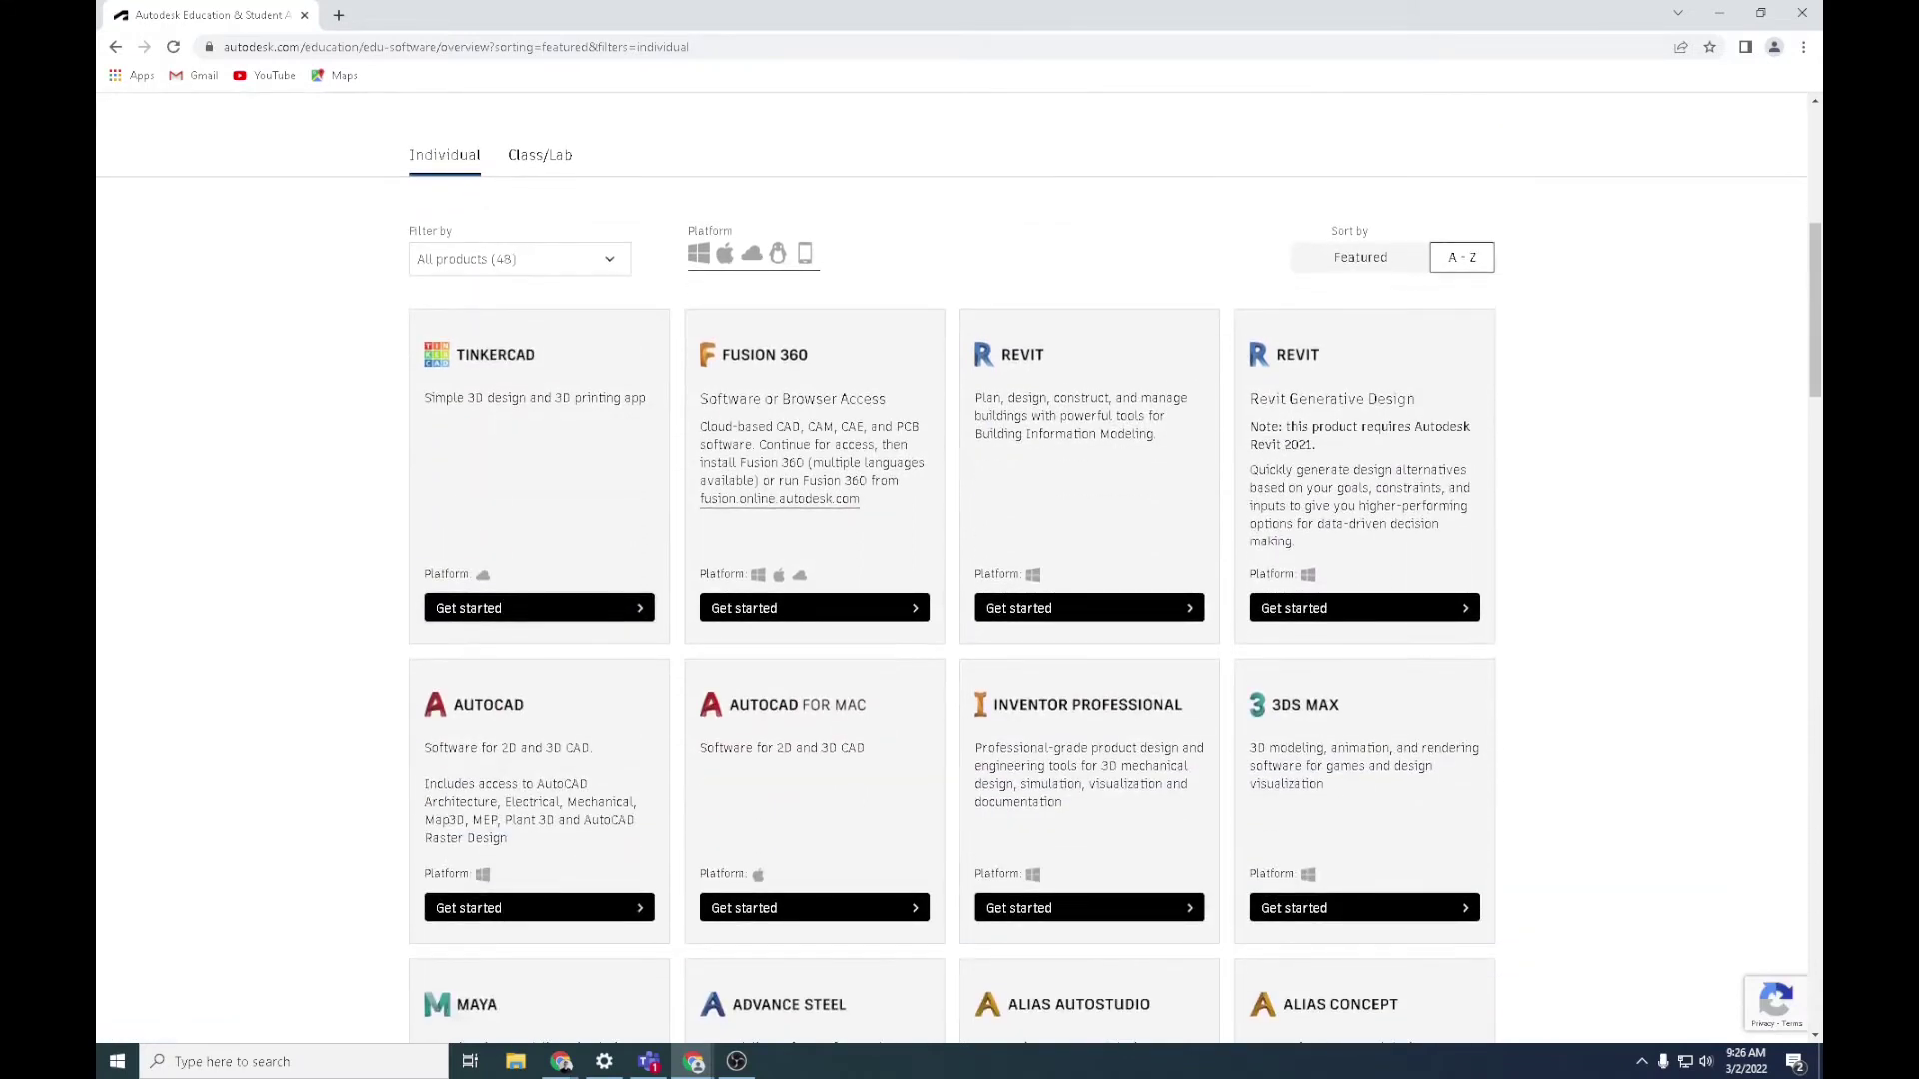
{"action": "left_click", "coordinate": [492, 910]}
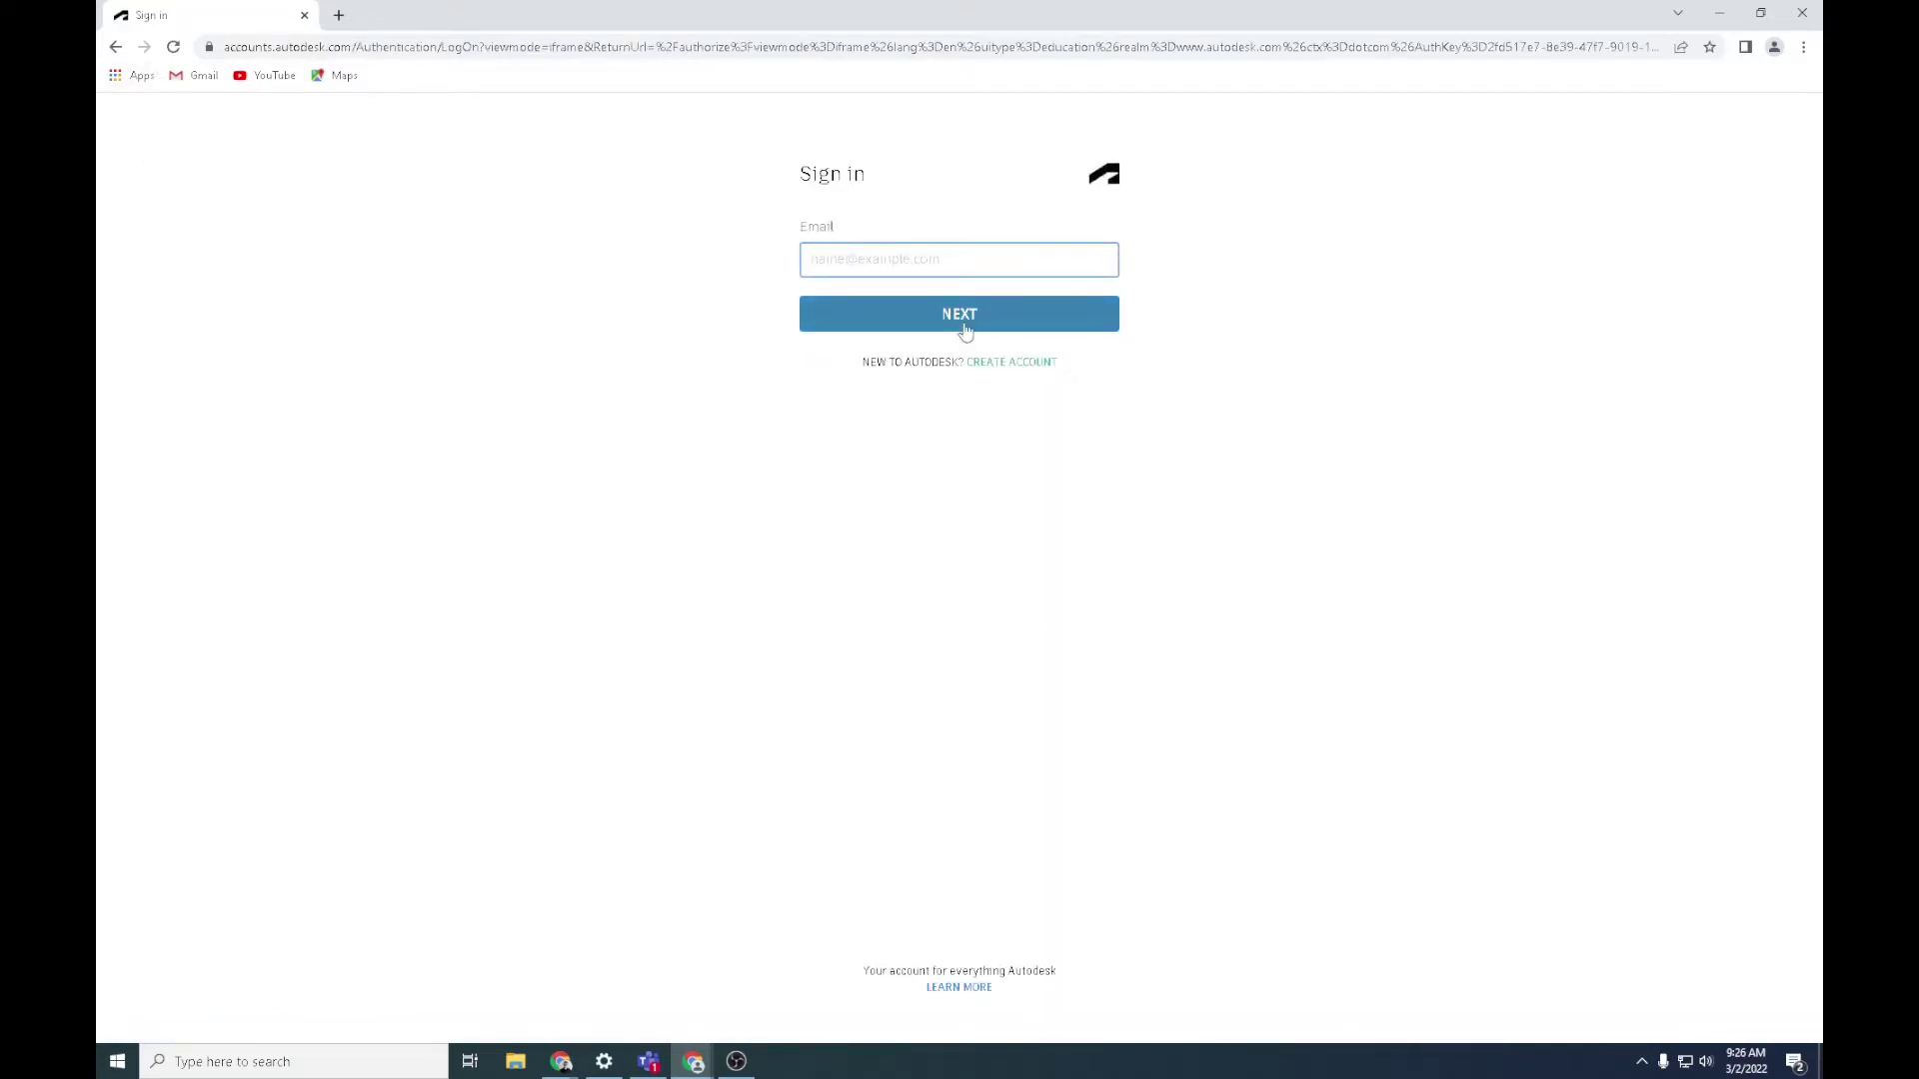
Start a new account with country South Africa, role Student and institution type University/Post-Secondary
{"action": "left_click", "coordinate": [1035, 375]}
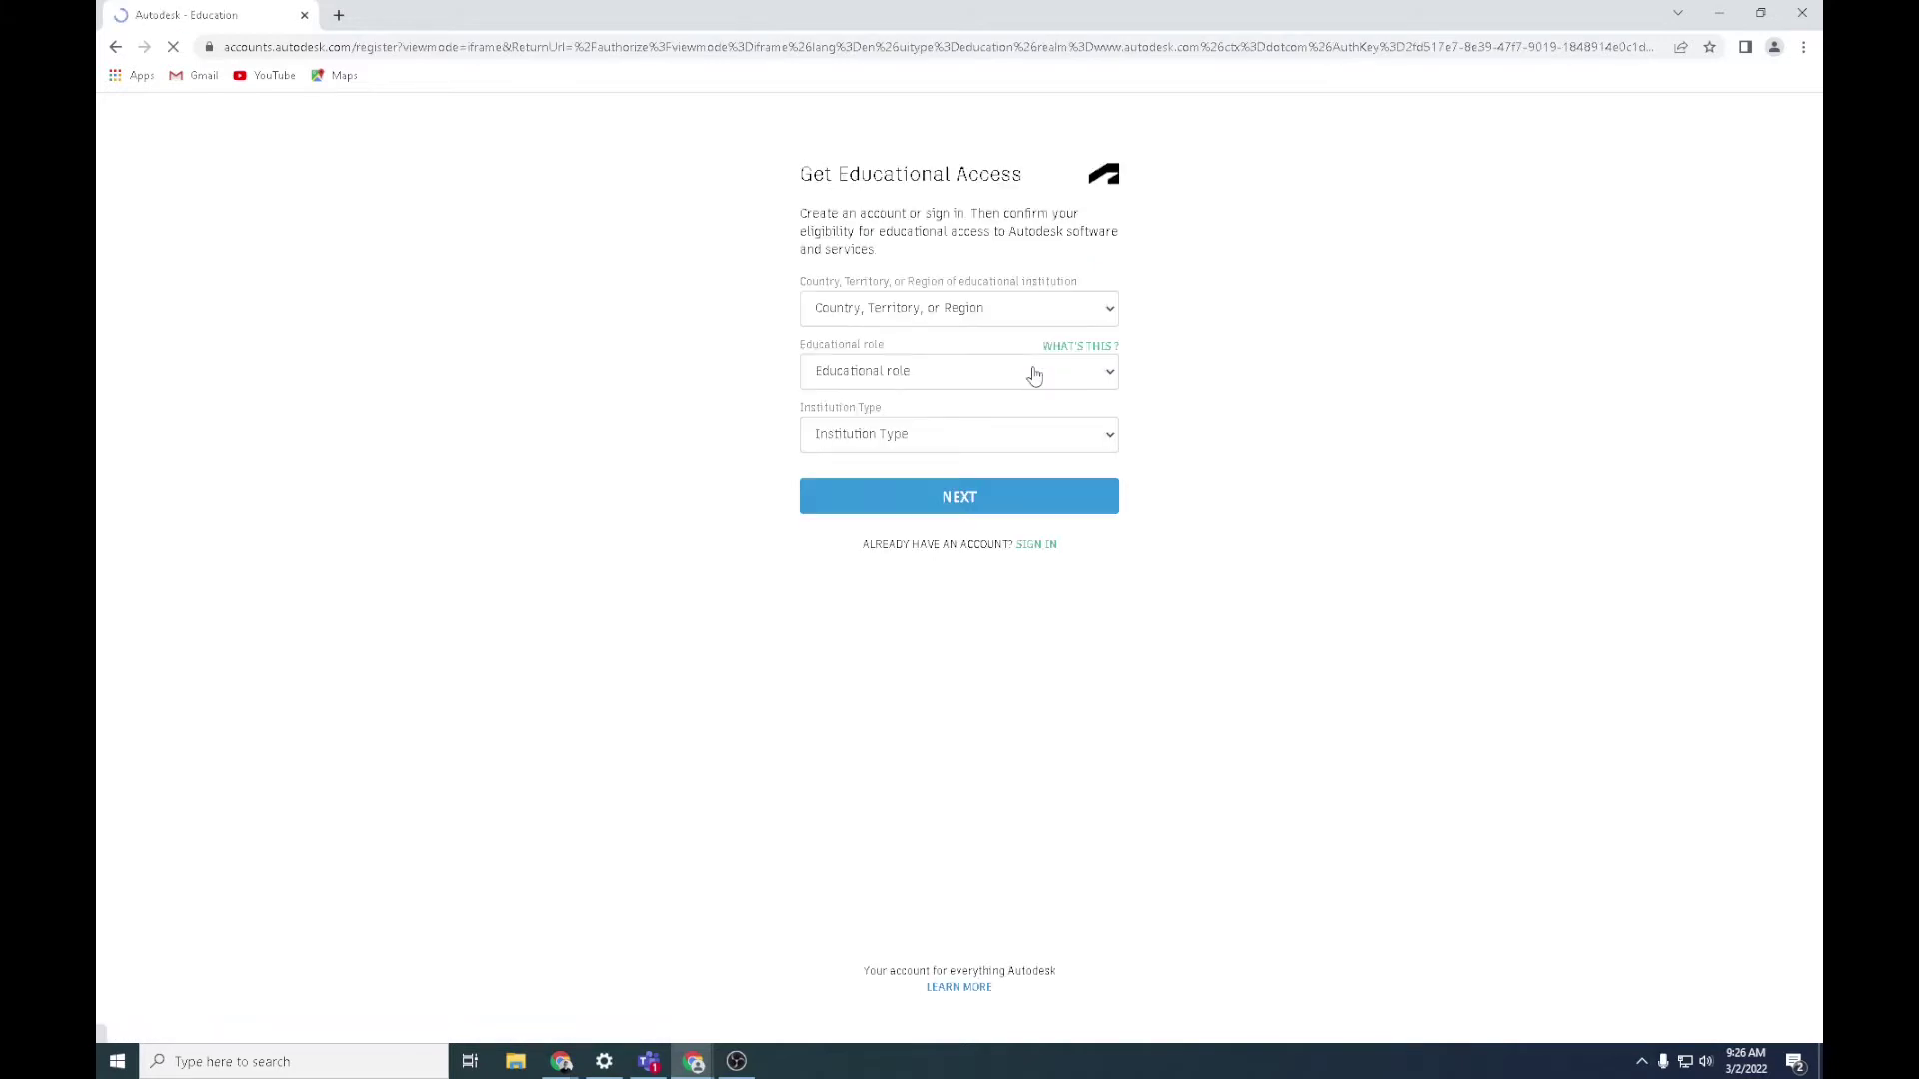
{"action": "left_click", "coordinate": [963, 311]}
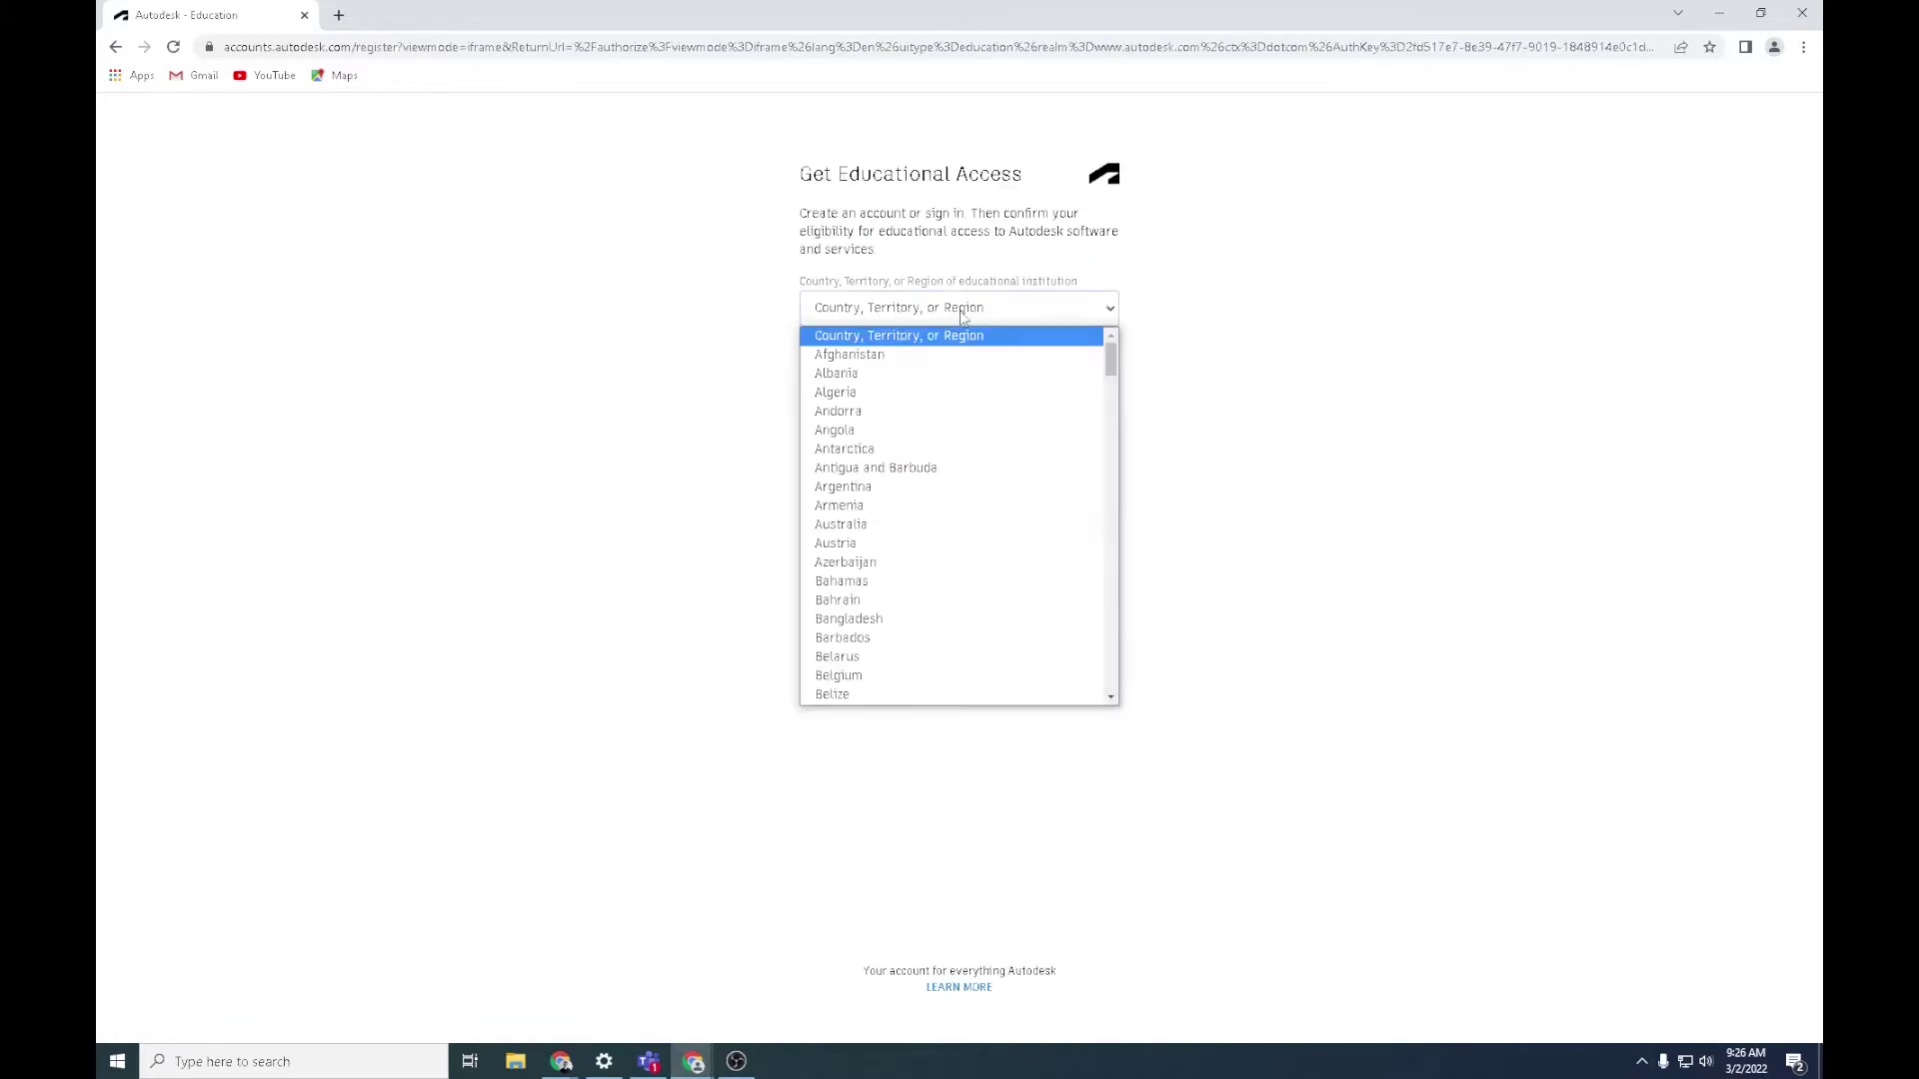
{"action": "type", "text": "so"}
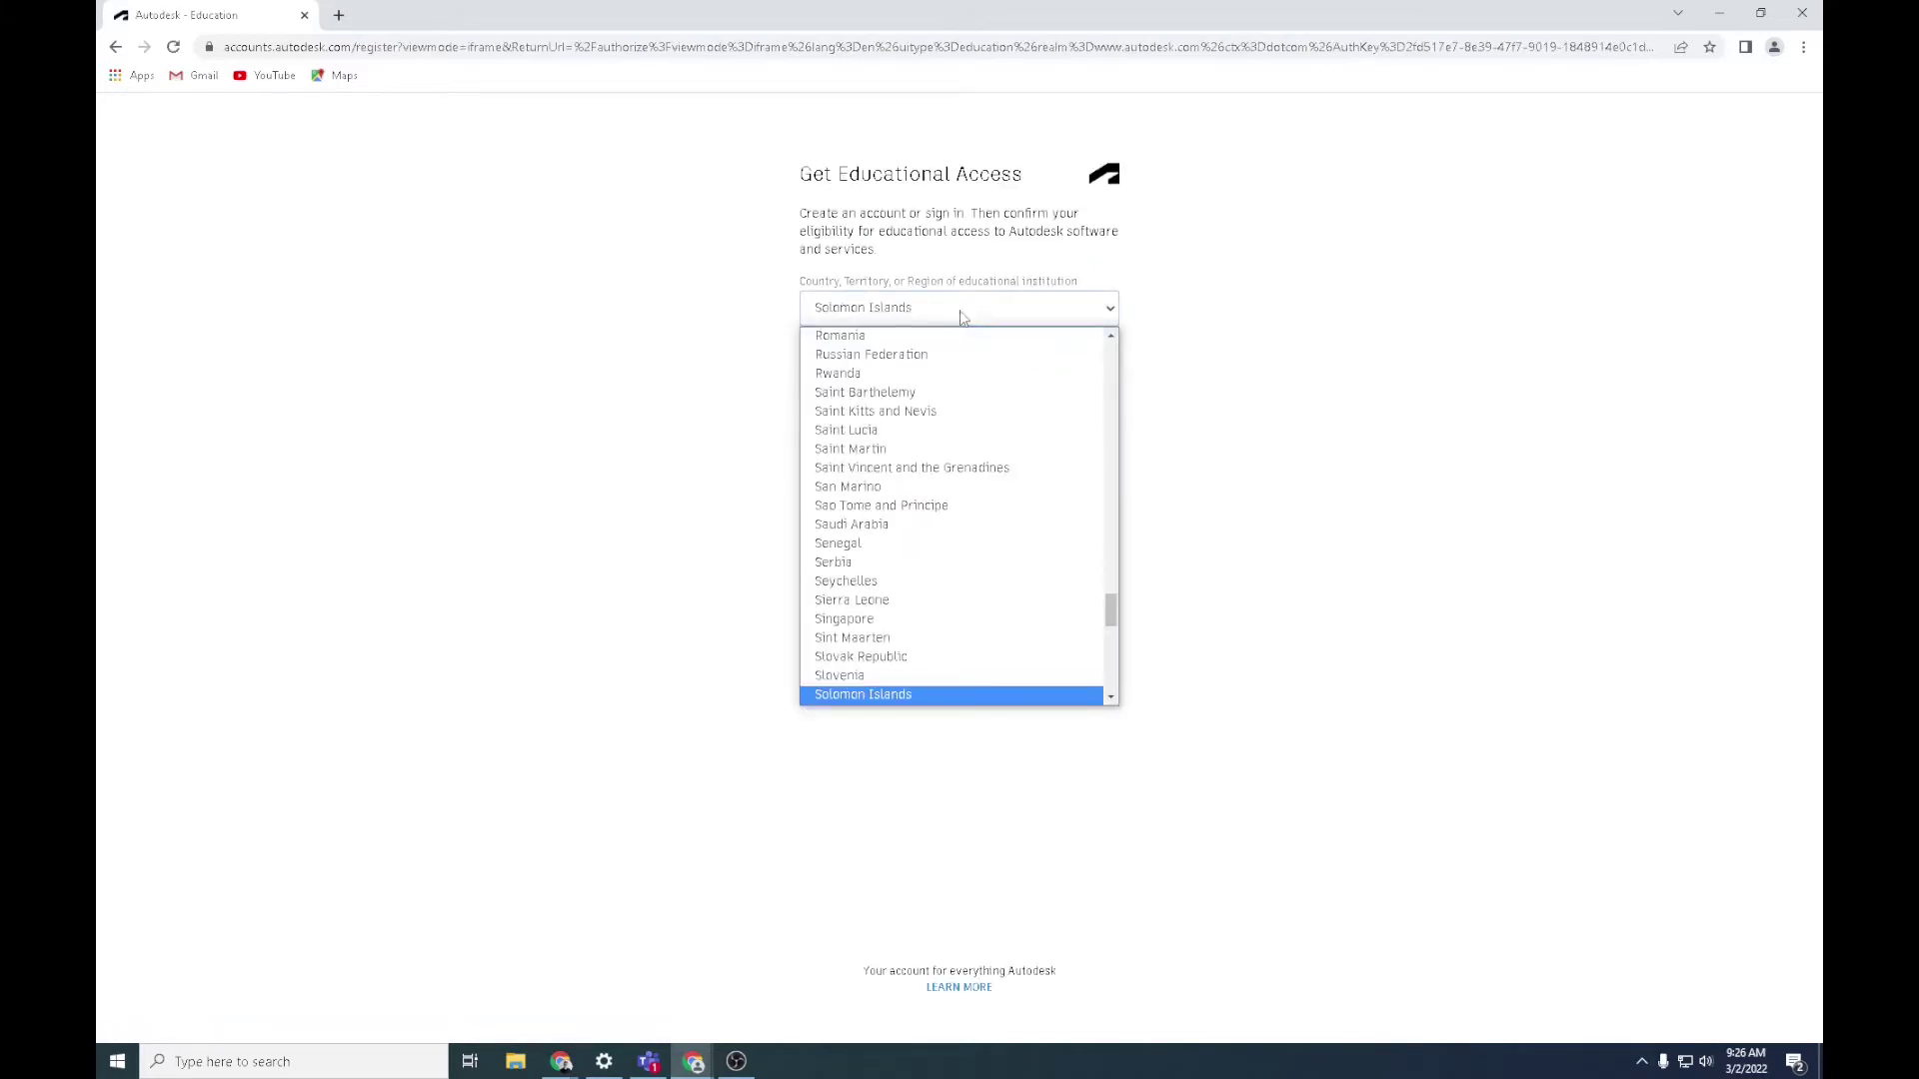
{"action": "scroll", "coordinate": [1022, 571], "scroll_direction": "down", "scroll_amount": 3}
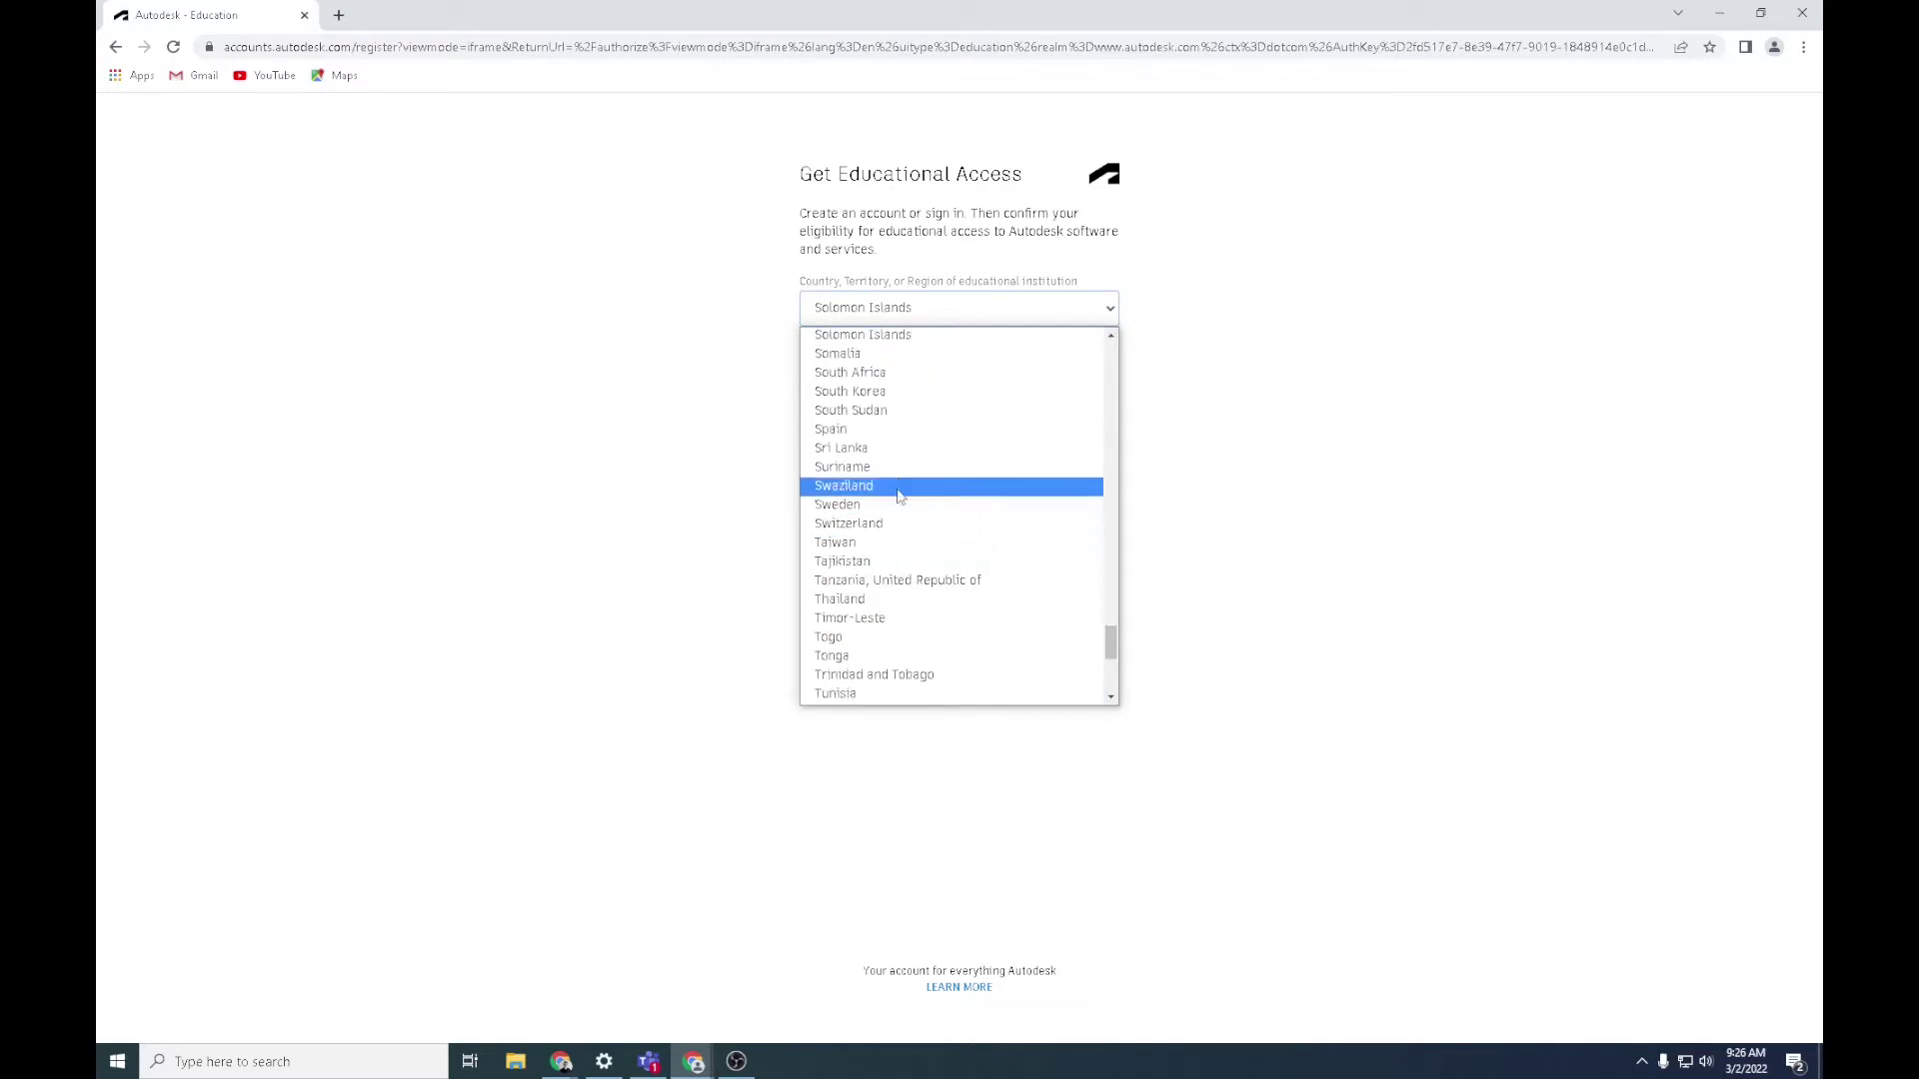
{"action": "left_click", "coordinate": [888, 376]}
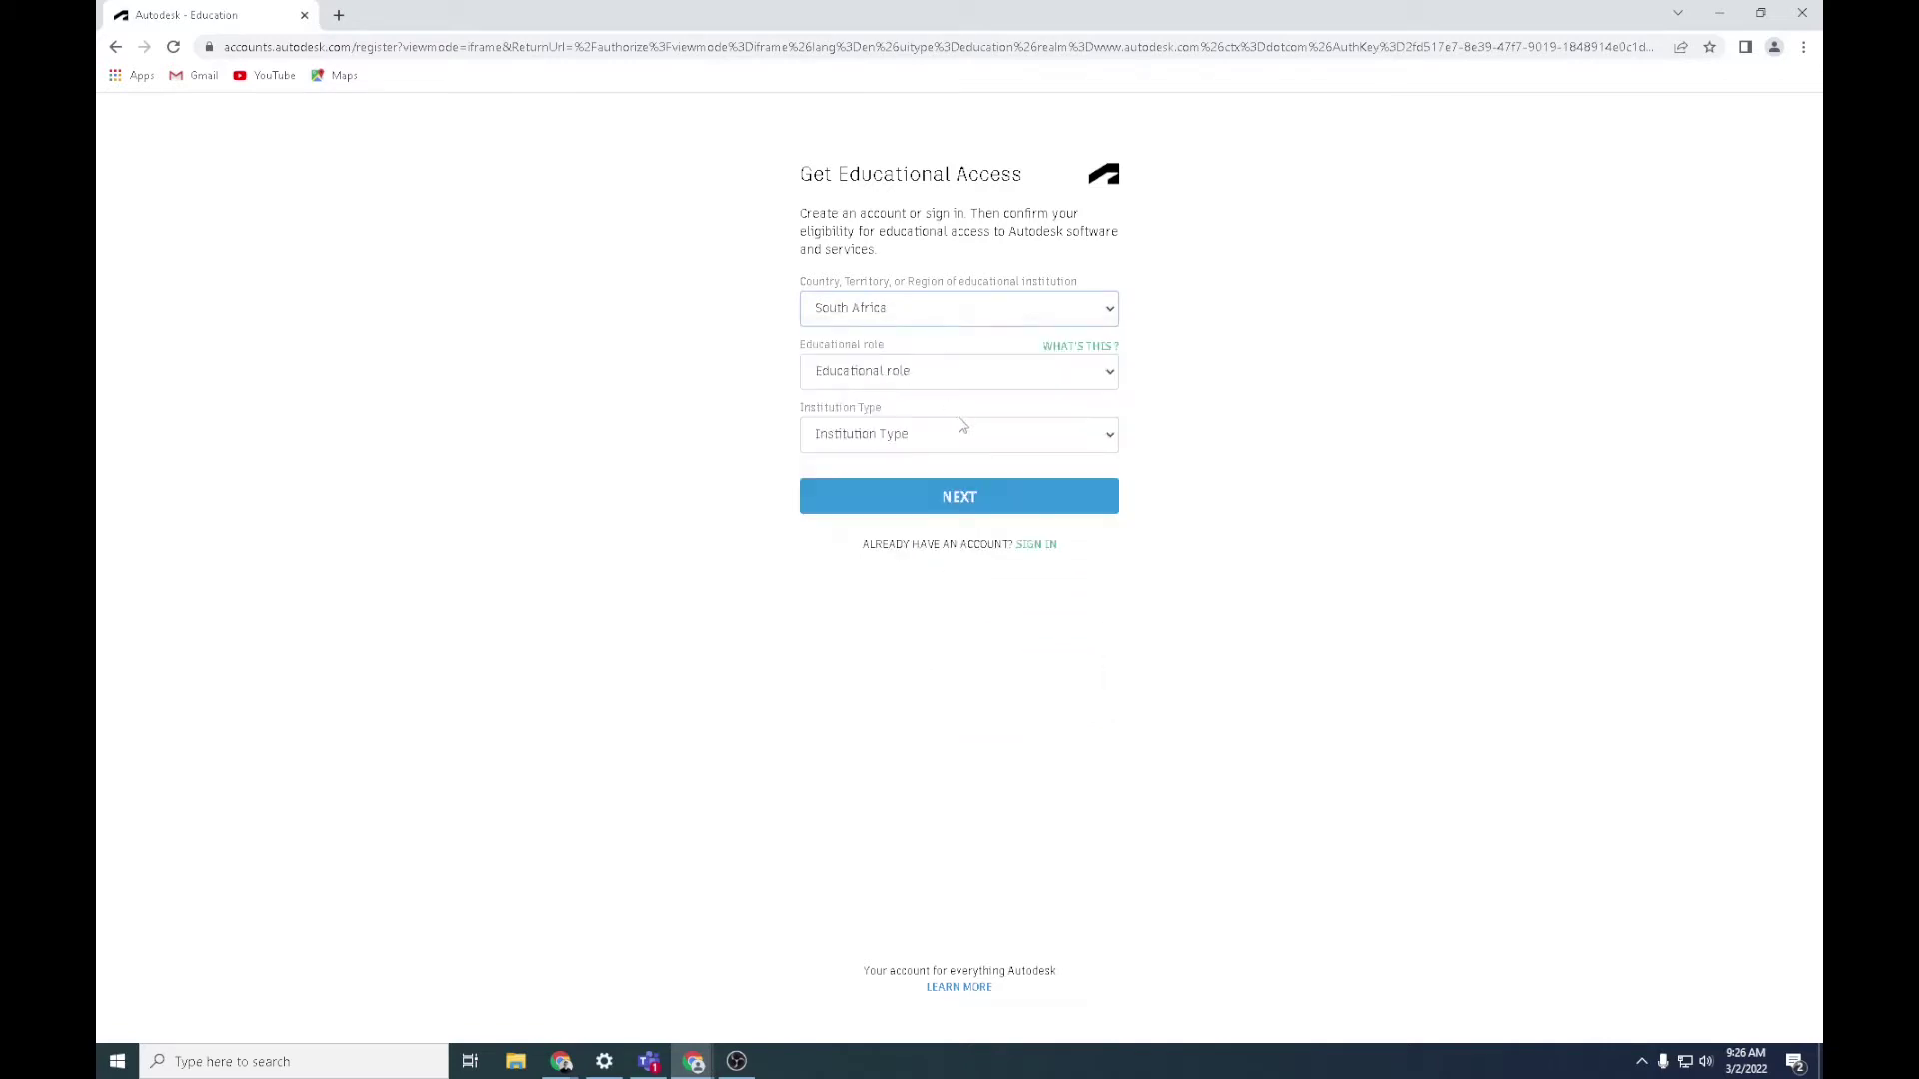
{"action": "left_click", "coordinate": [984, 375]}
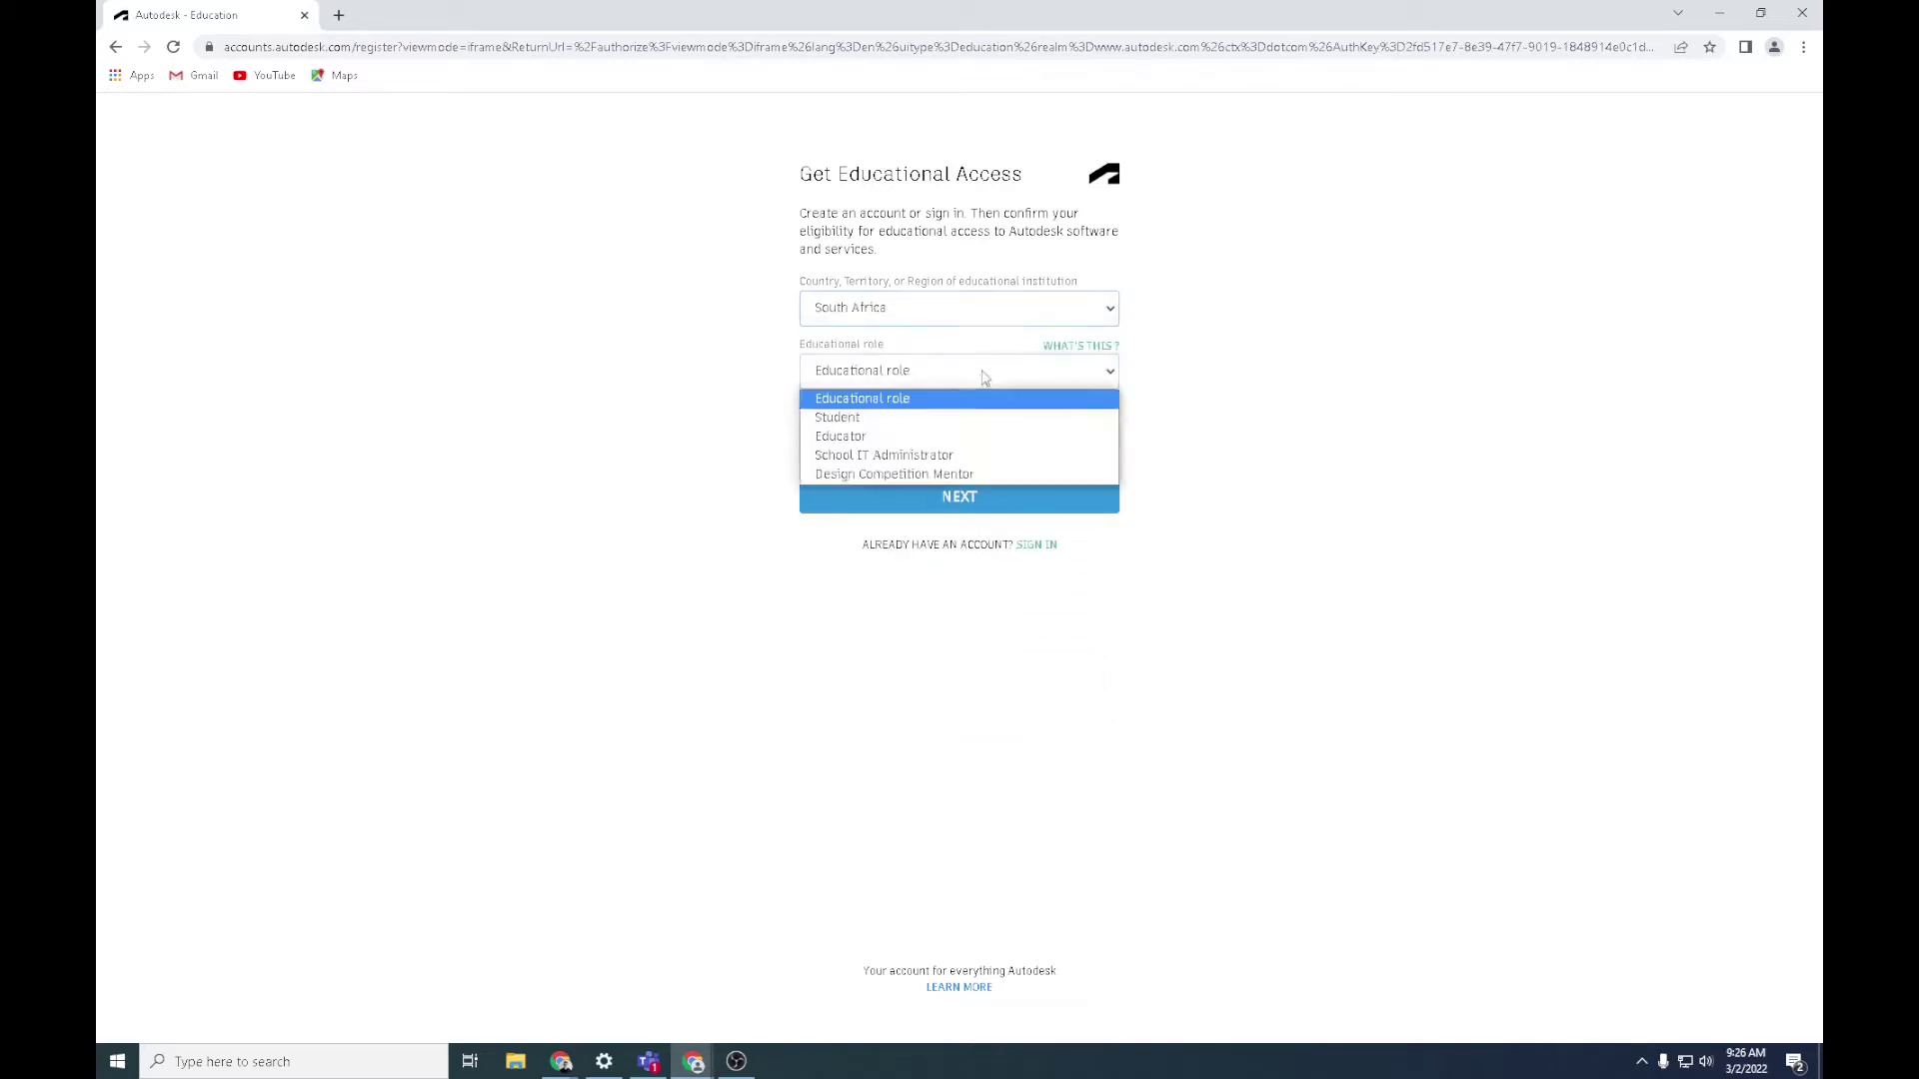
{"action": "left_click", "coordinate": [888, 424]}
{"action": "left_click", "coordinate": [893, 434]}
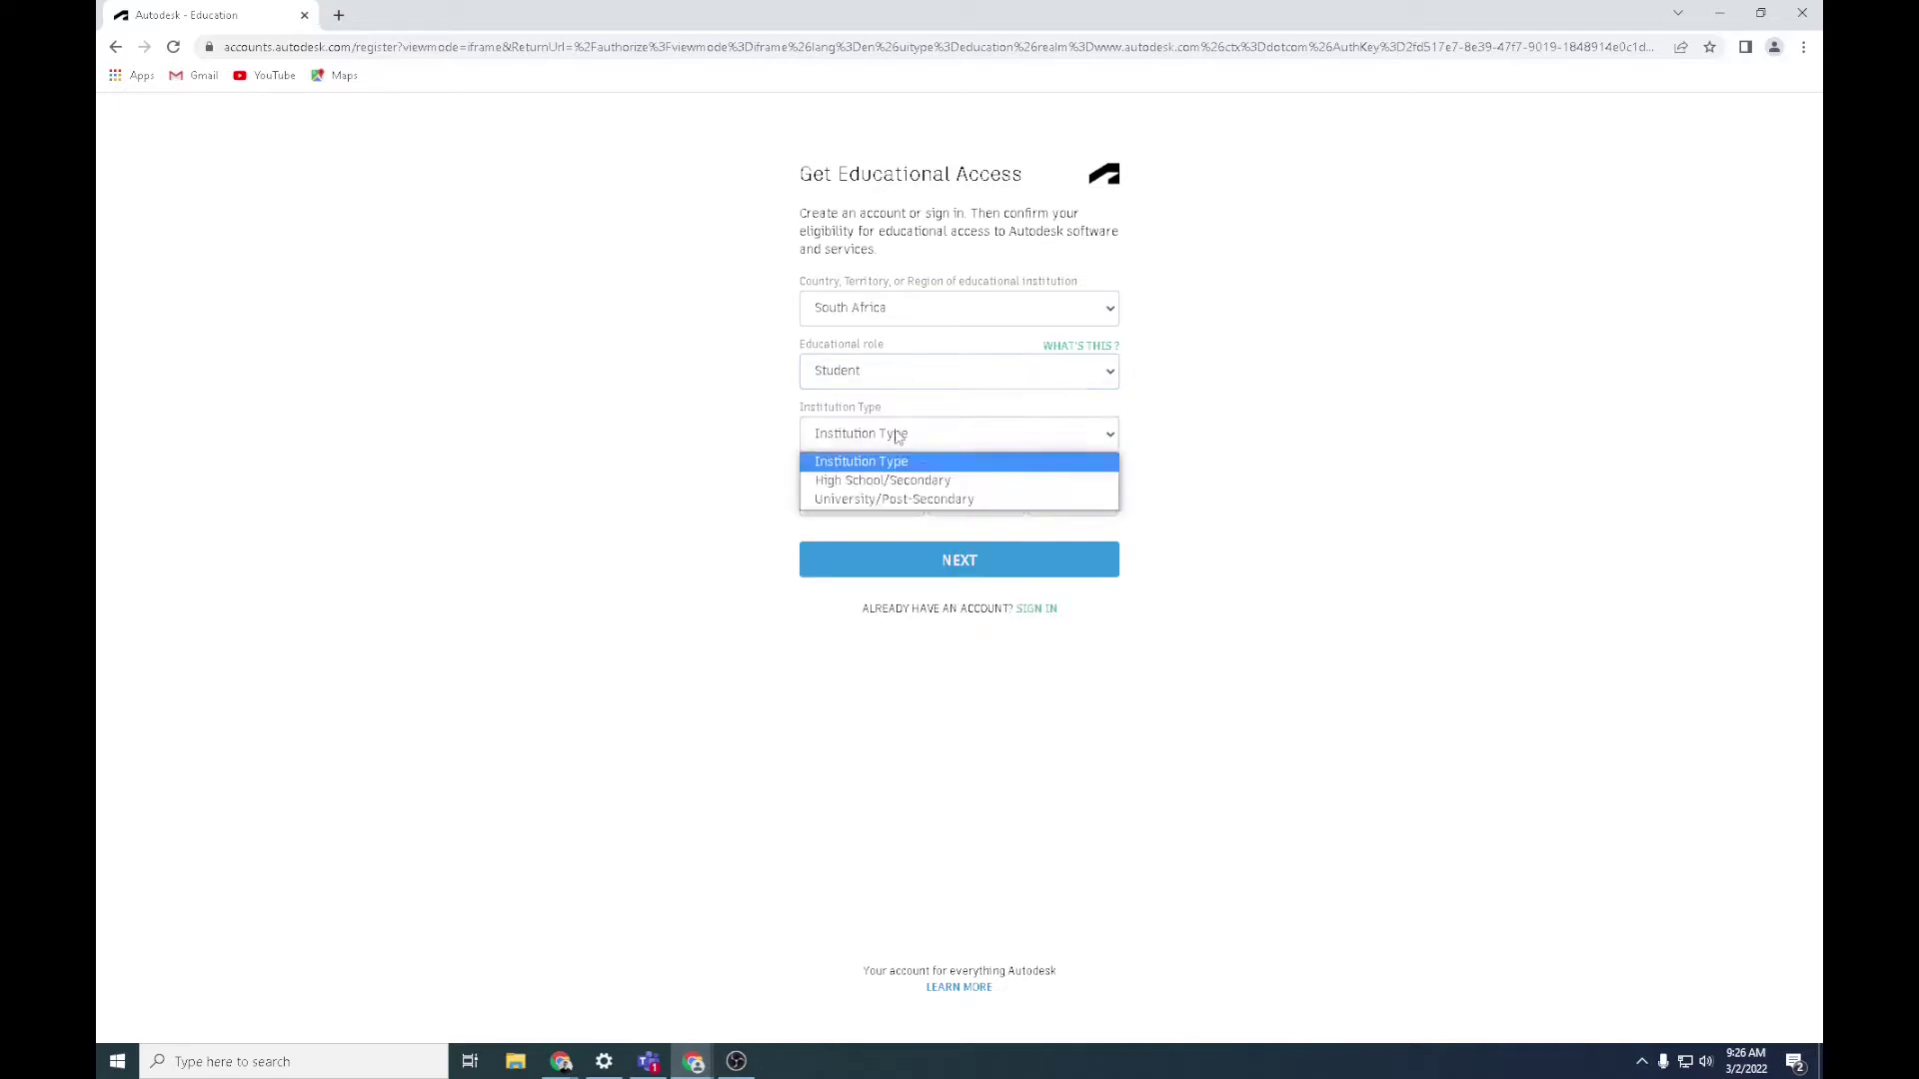
{"action": "left_click", "coordinate": [904, 501]}
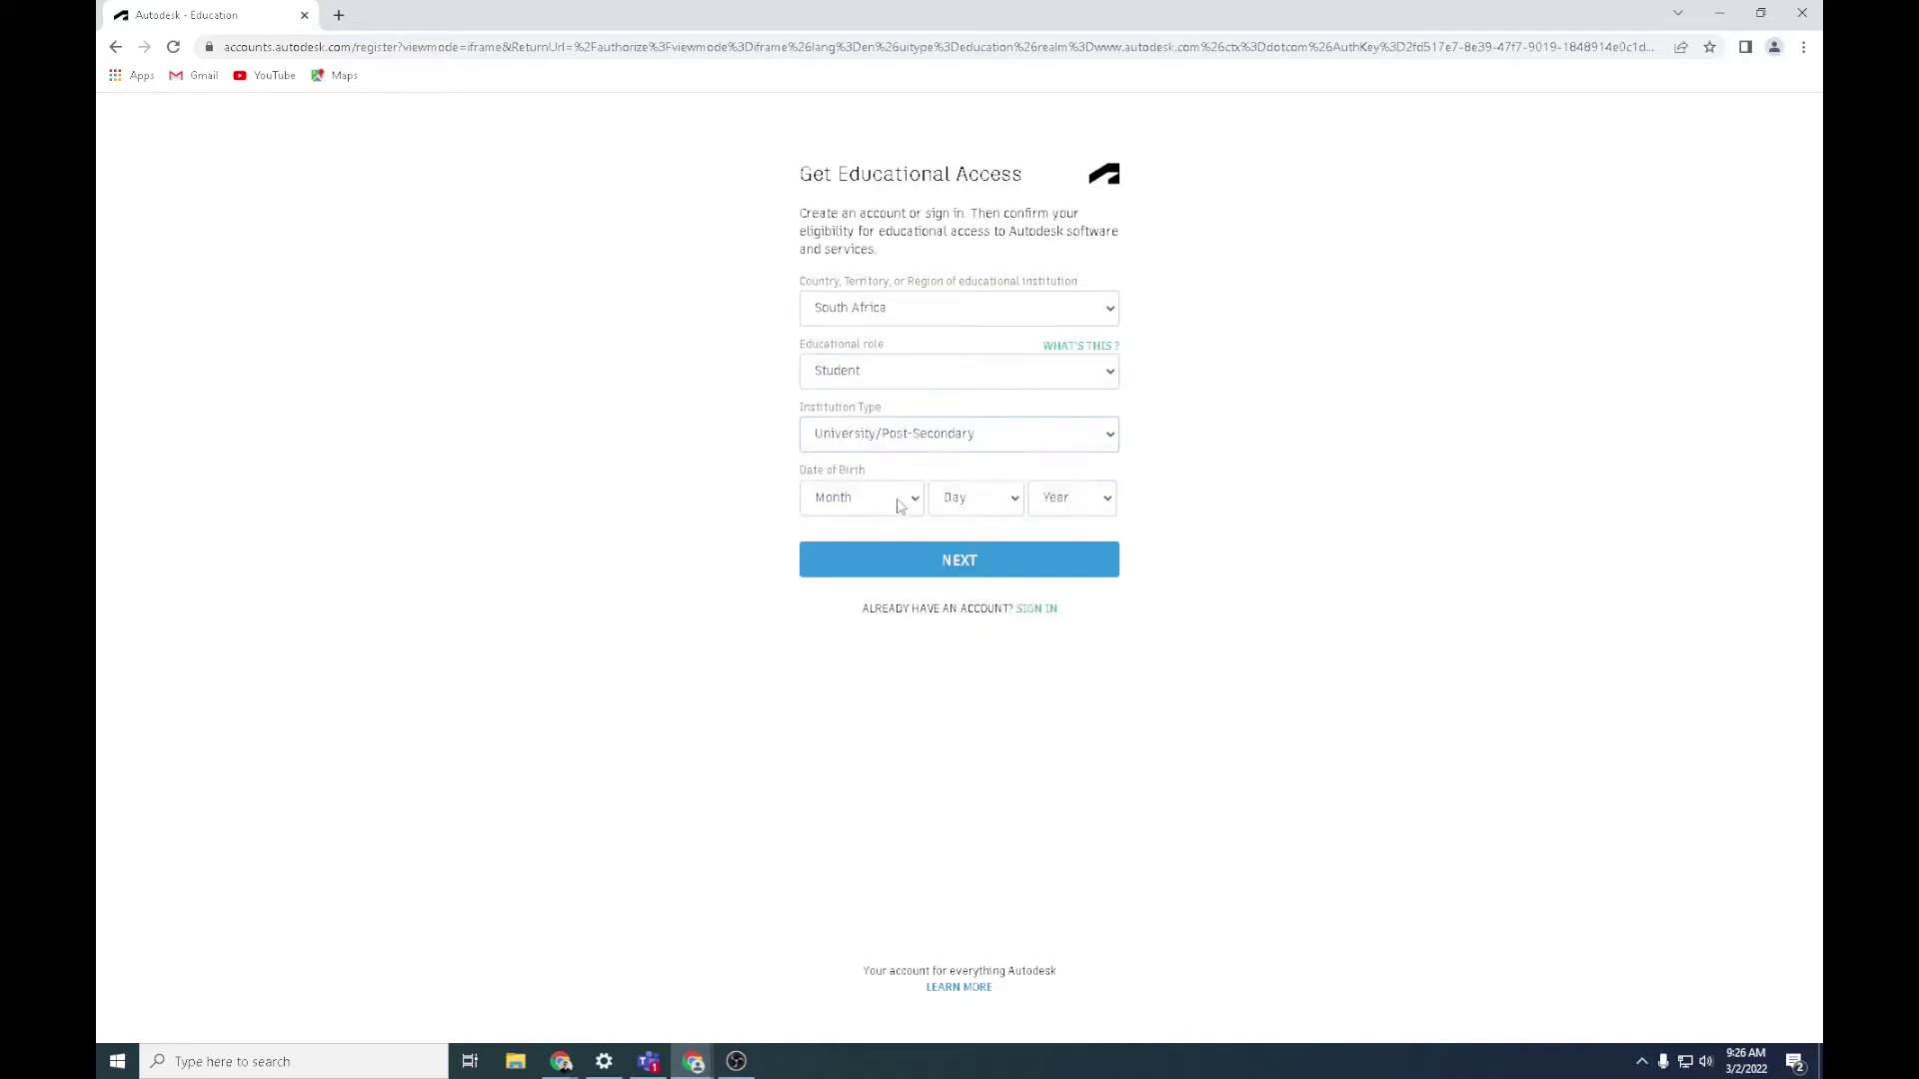
{"action": "left_click", "coordinate": [899, 505]}
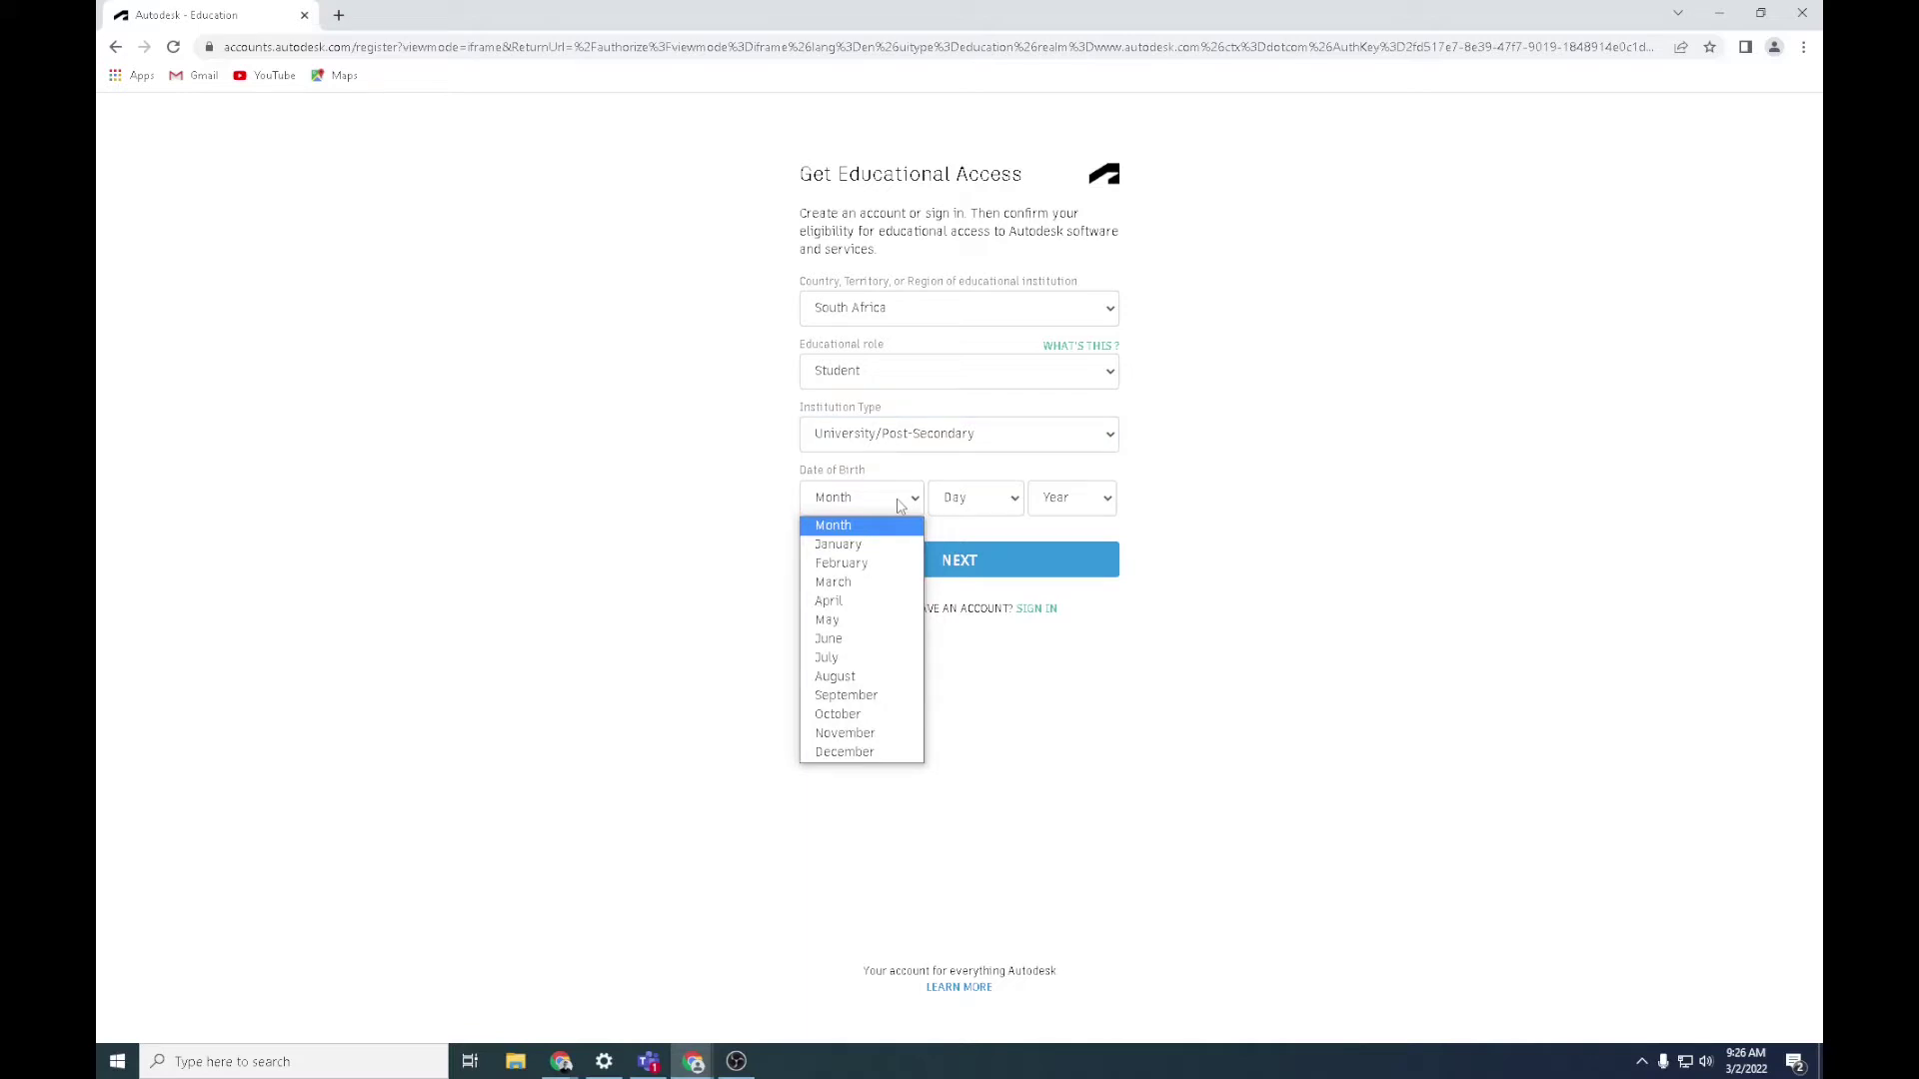
{"action": "left_click", "coordinate": [828, 639]}
{"action": "left_click", "coordinate": [992, 509]}
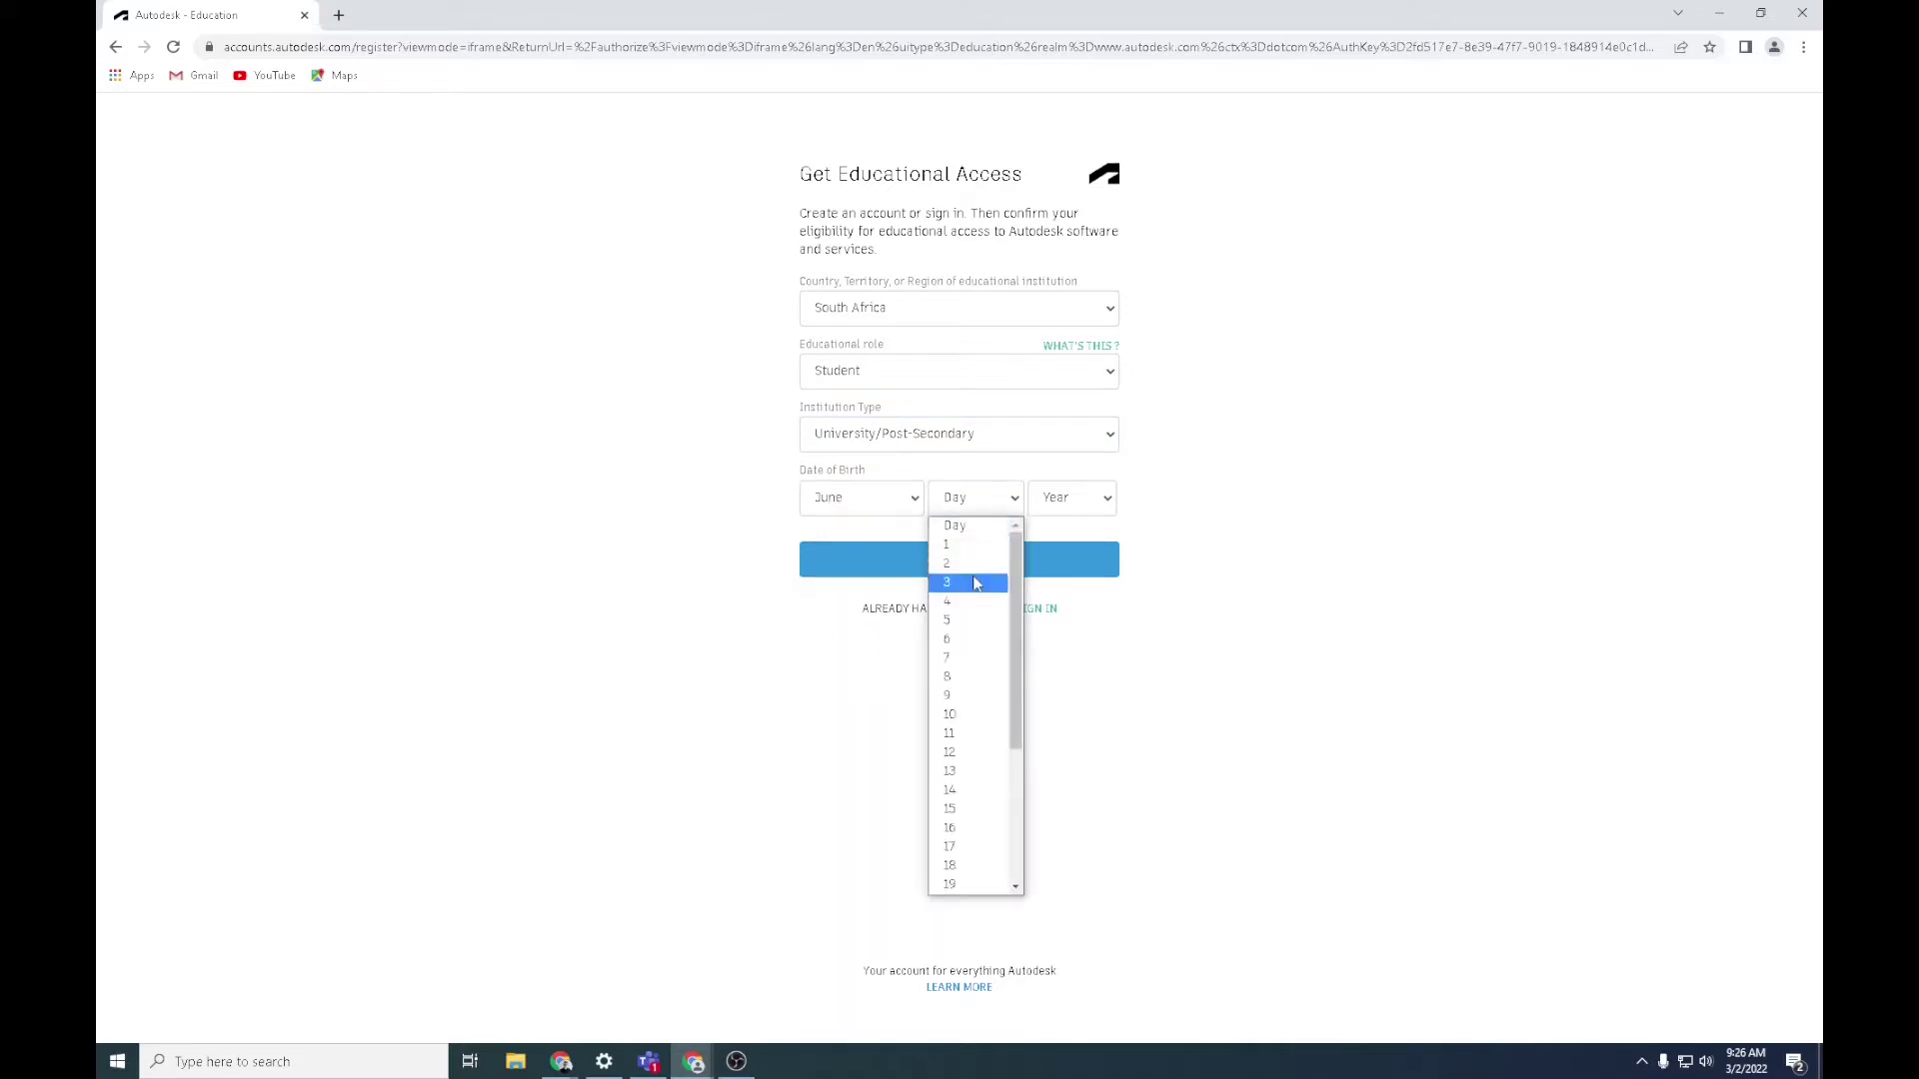
{"action": "left_click", "coordinate": [977, 580]}
{"action": "left_click", "coordinate": [1106, 514]}
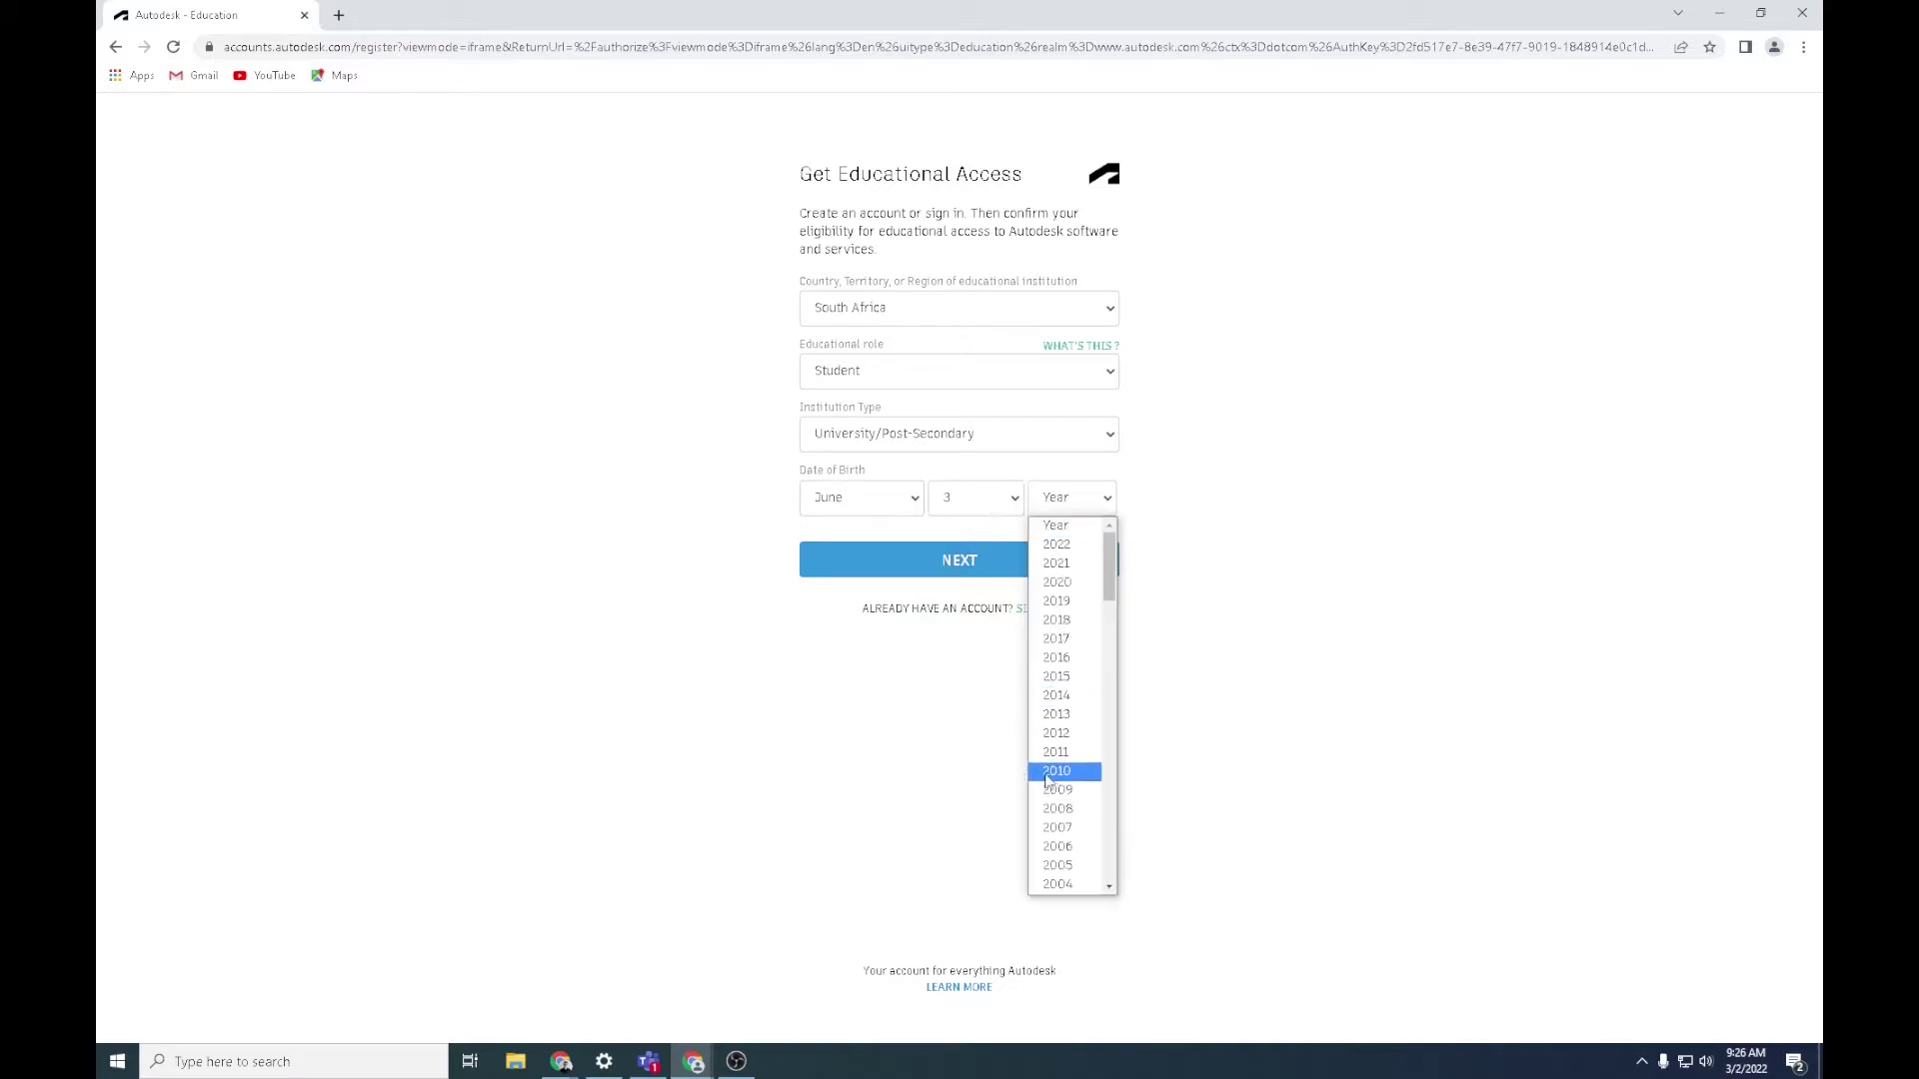
{"action": "scroll", "coordinate": [1066, 739], "scroll_direction": "down", "scroll_amount": 7}
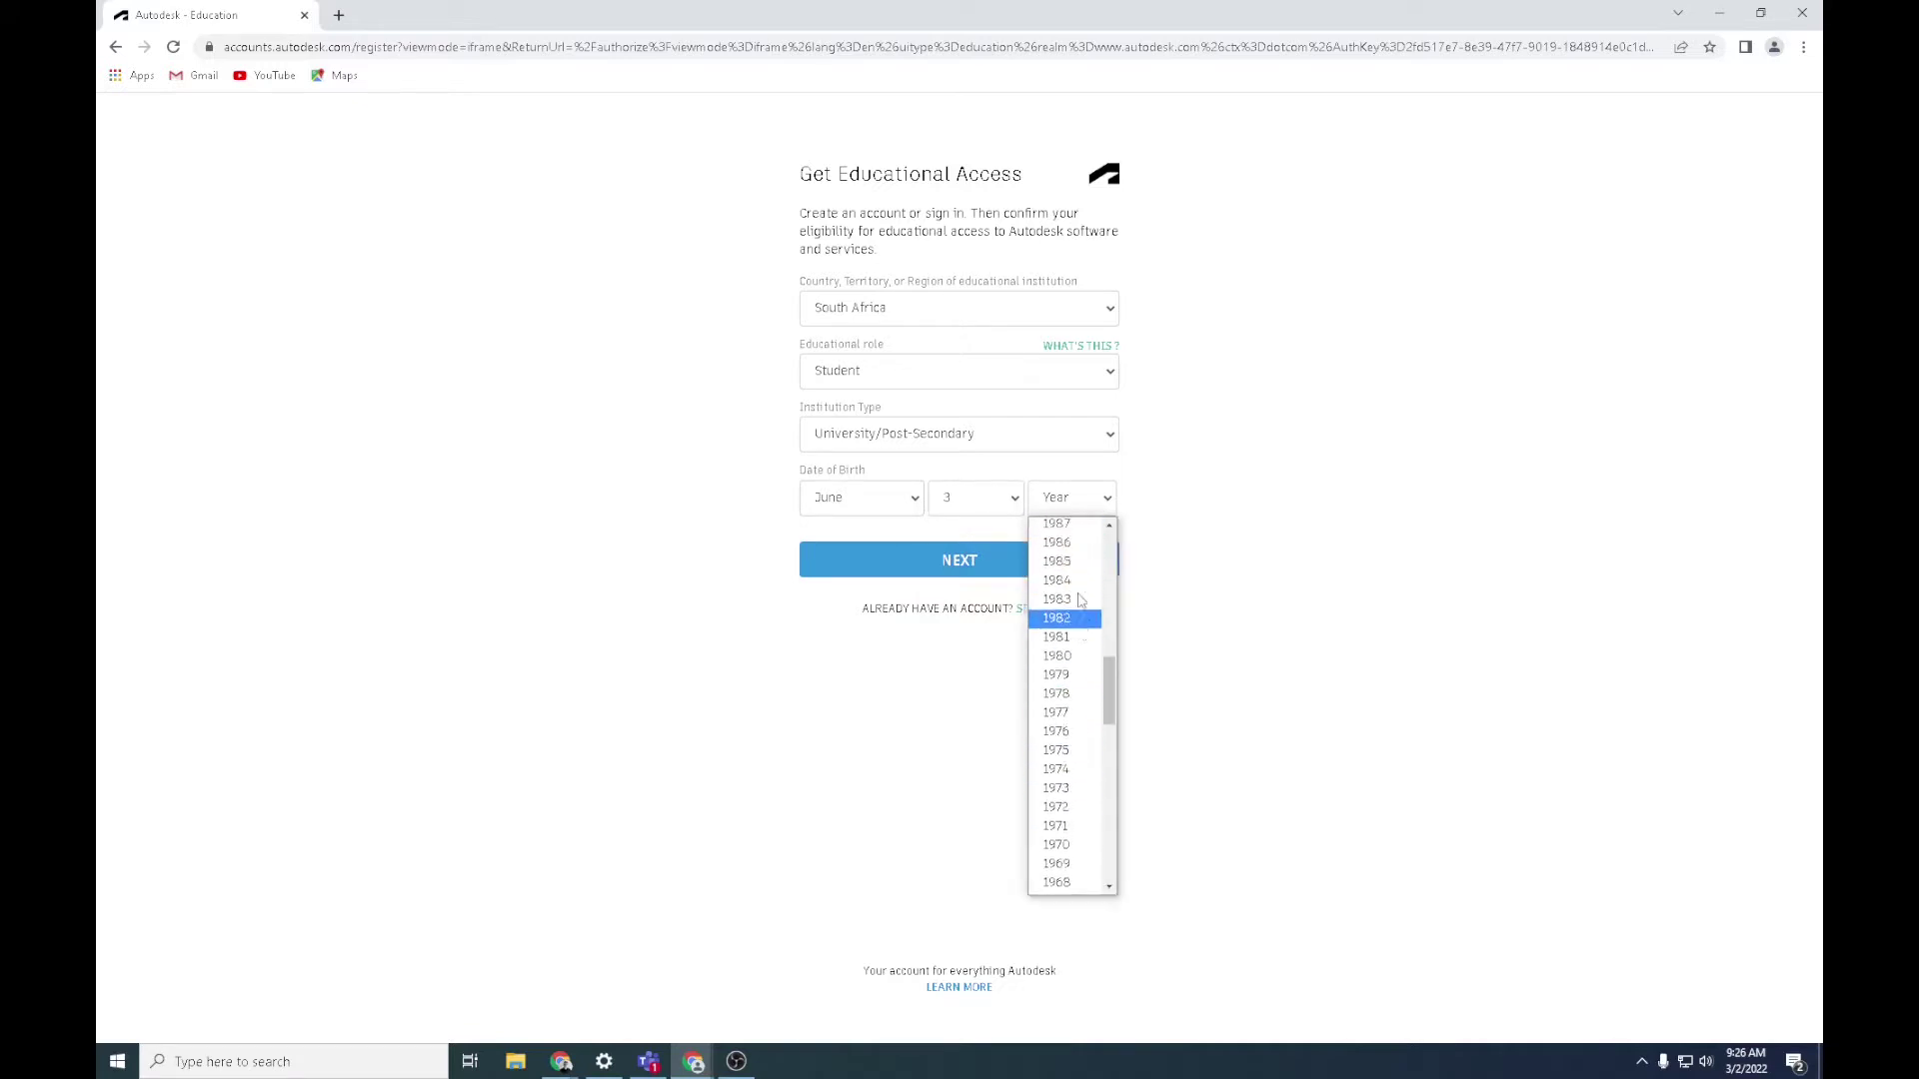
{"action": "scroll", "coordinate": [1066, 614], "scroll_direction": "up", "scroll_amount": 4}
{"action": "left_click", "coordinate": [1066, 659]}
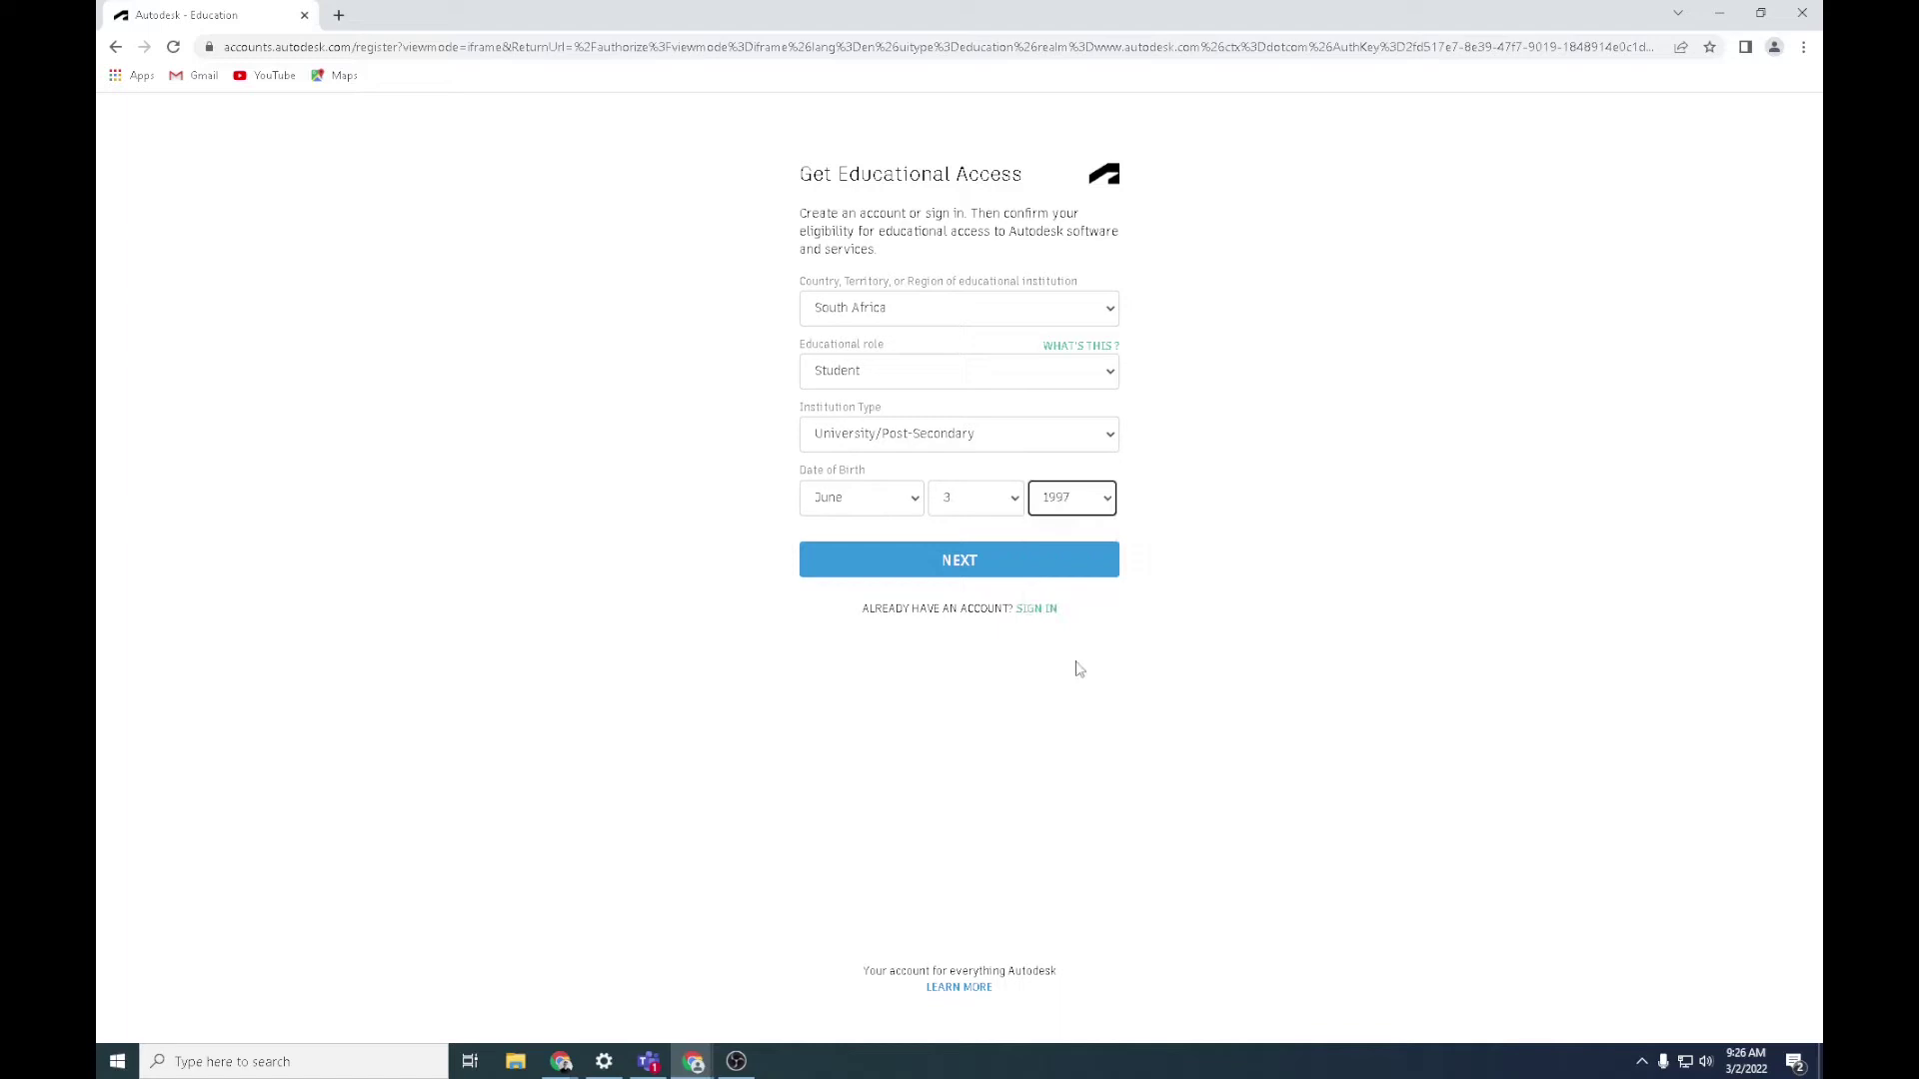
Continue to the account form and enter first name, last name and the university e-mail twice
{"action": "left_click", "coordinate": [1075, 578]}
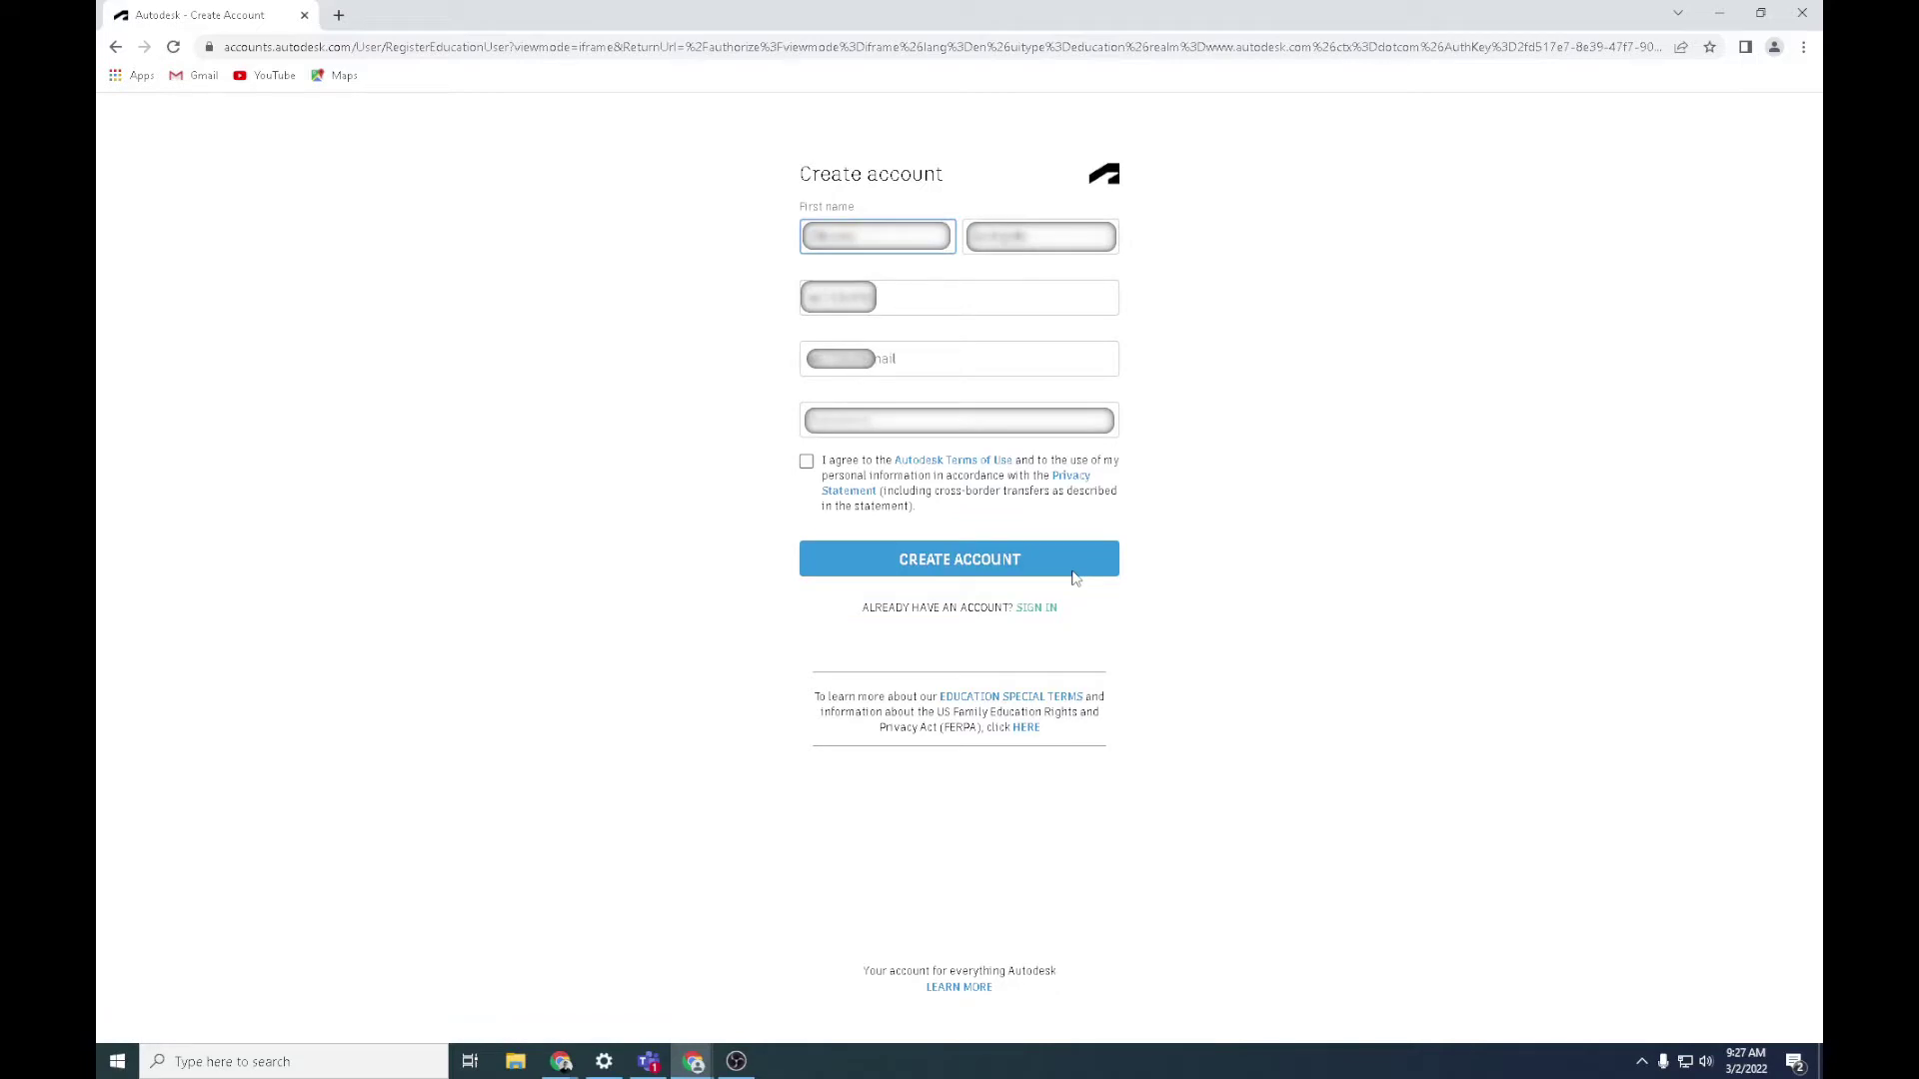
{"action": "key", "text": "Tab"}
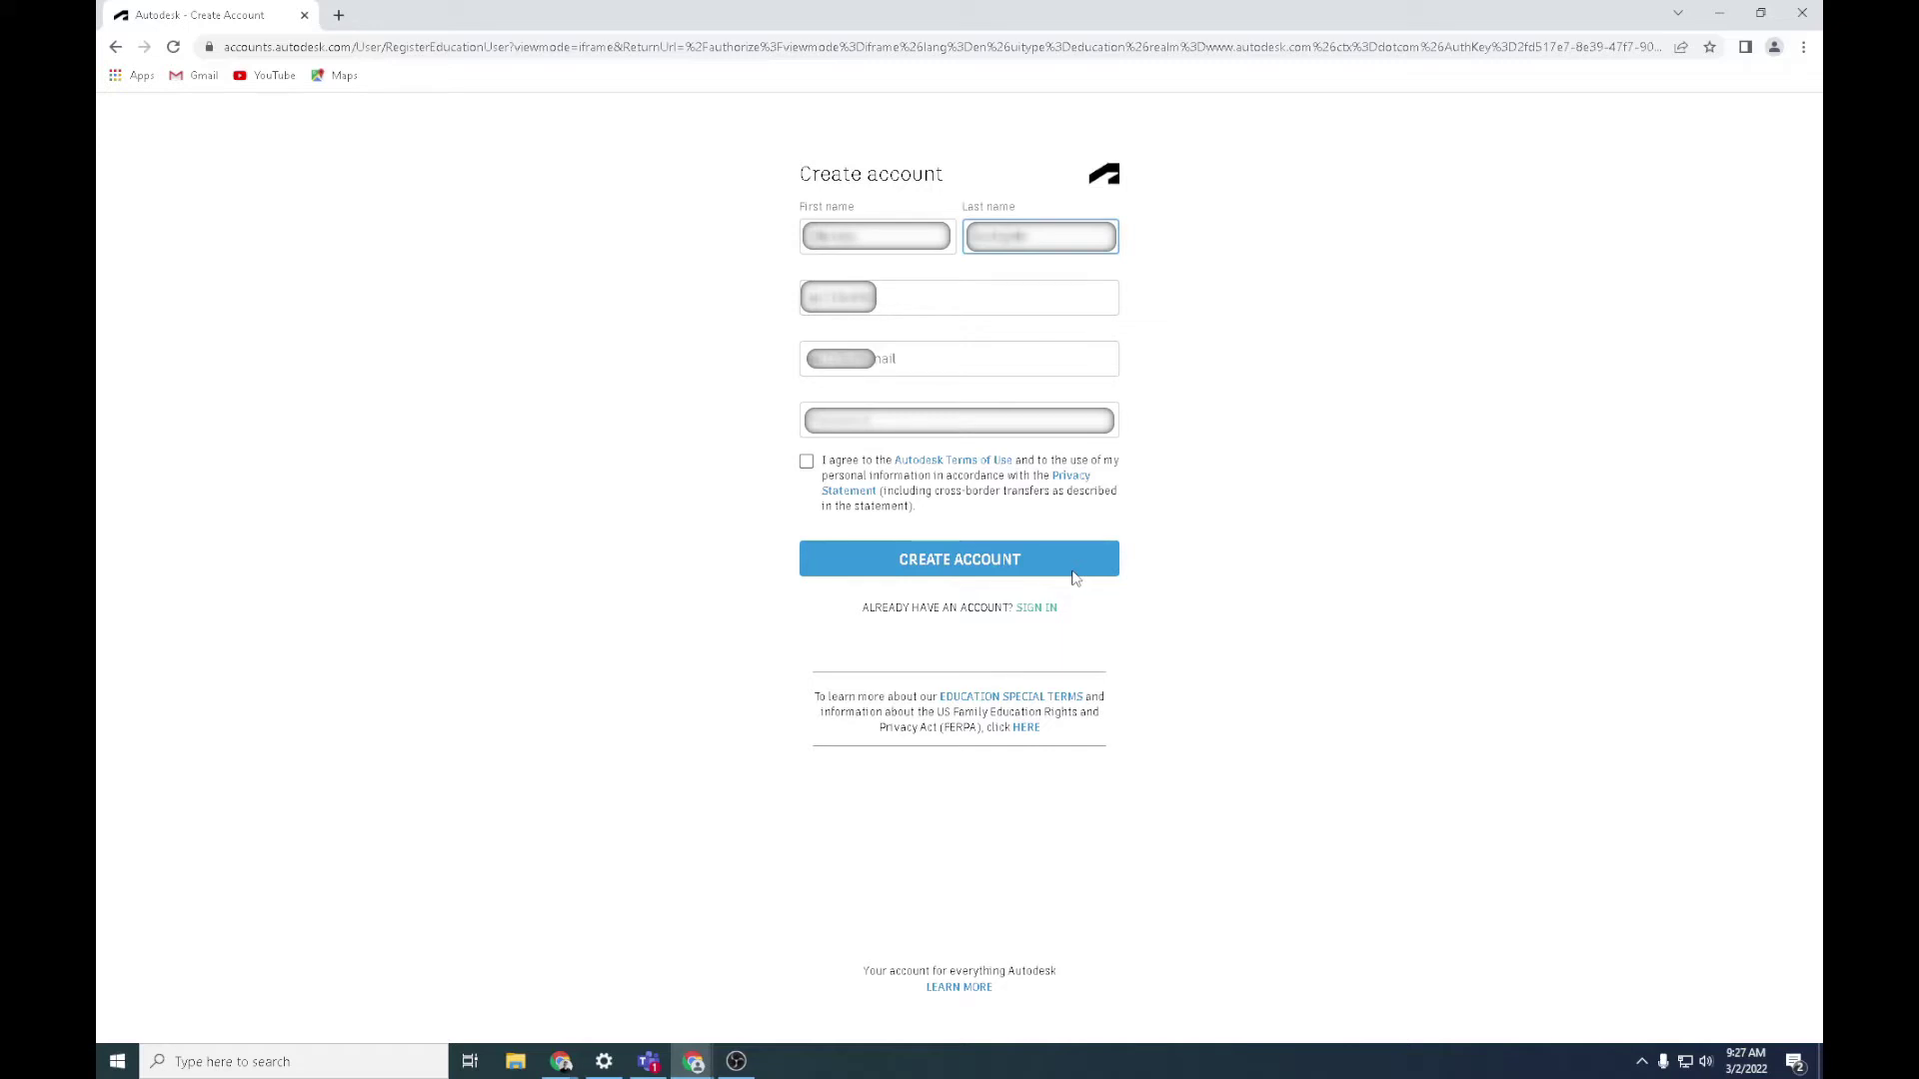
{"action": "key", "text": "Tab"}
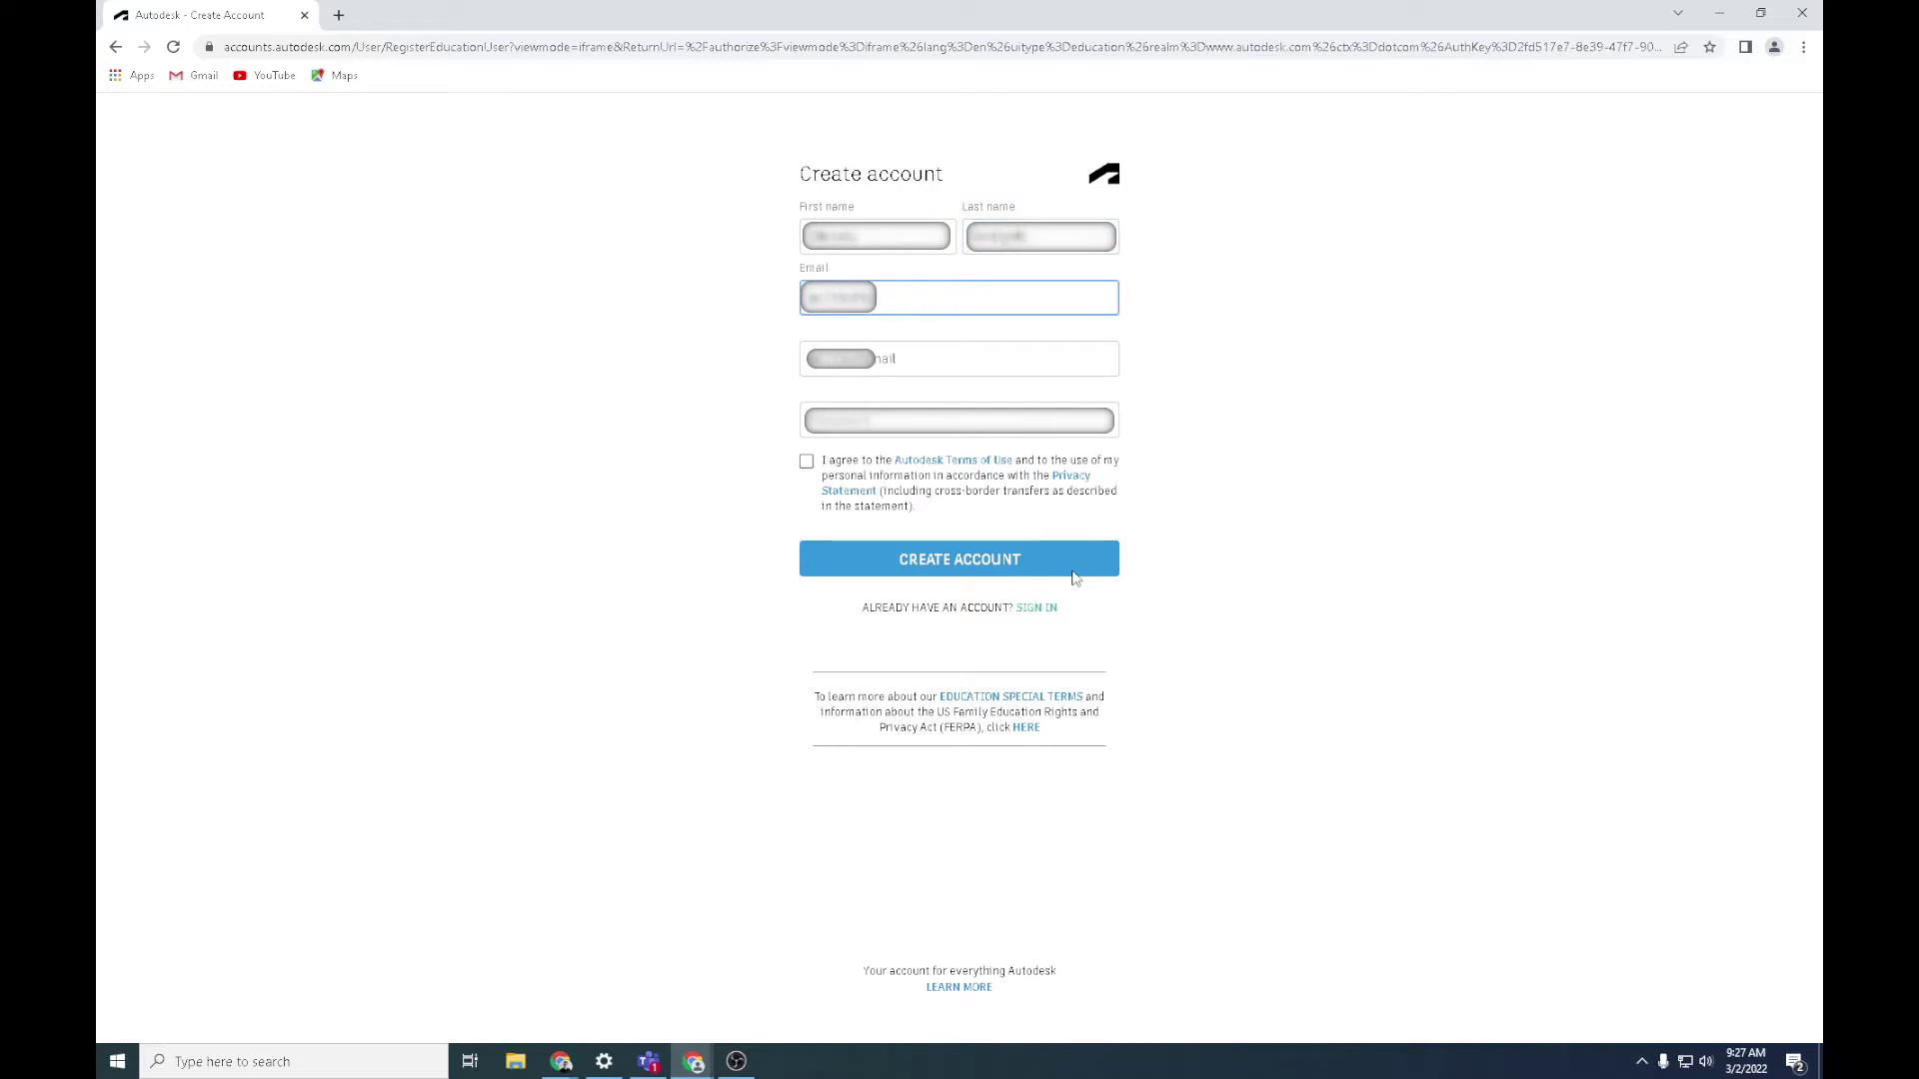
{"action": "type", "text": "@tuks.co.za"}
{"action": "key", "text": "Tab"}
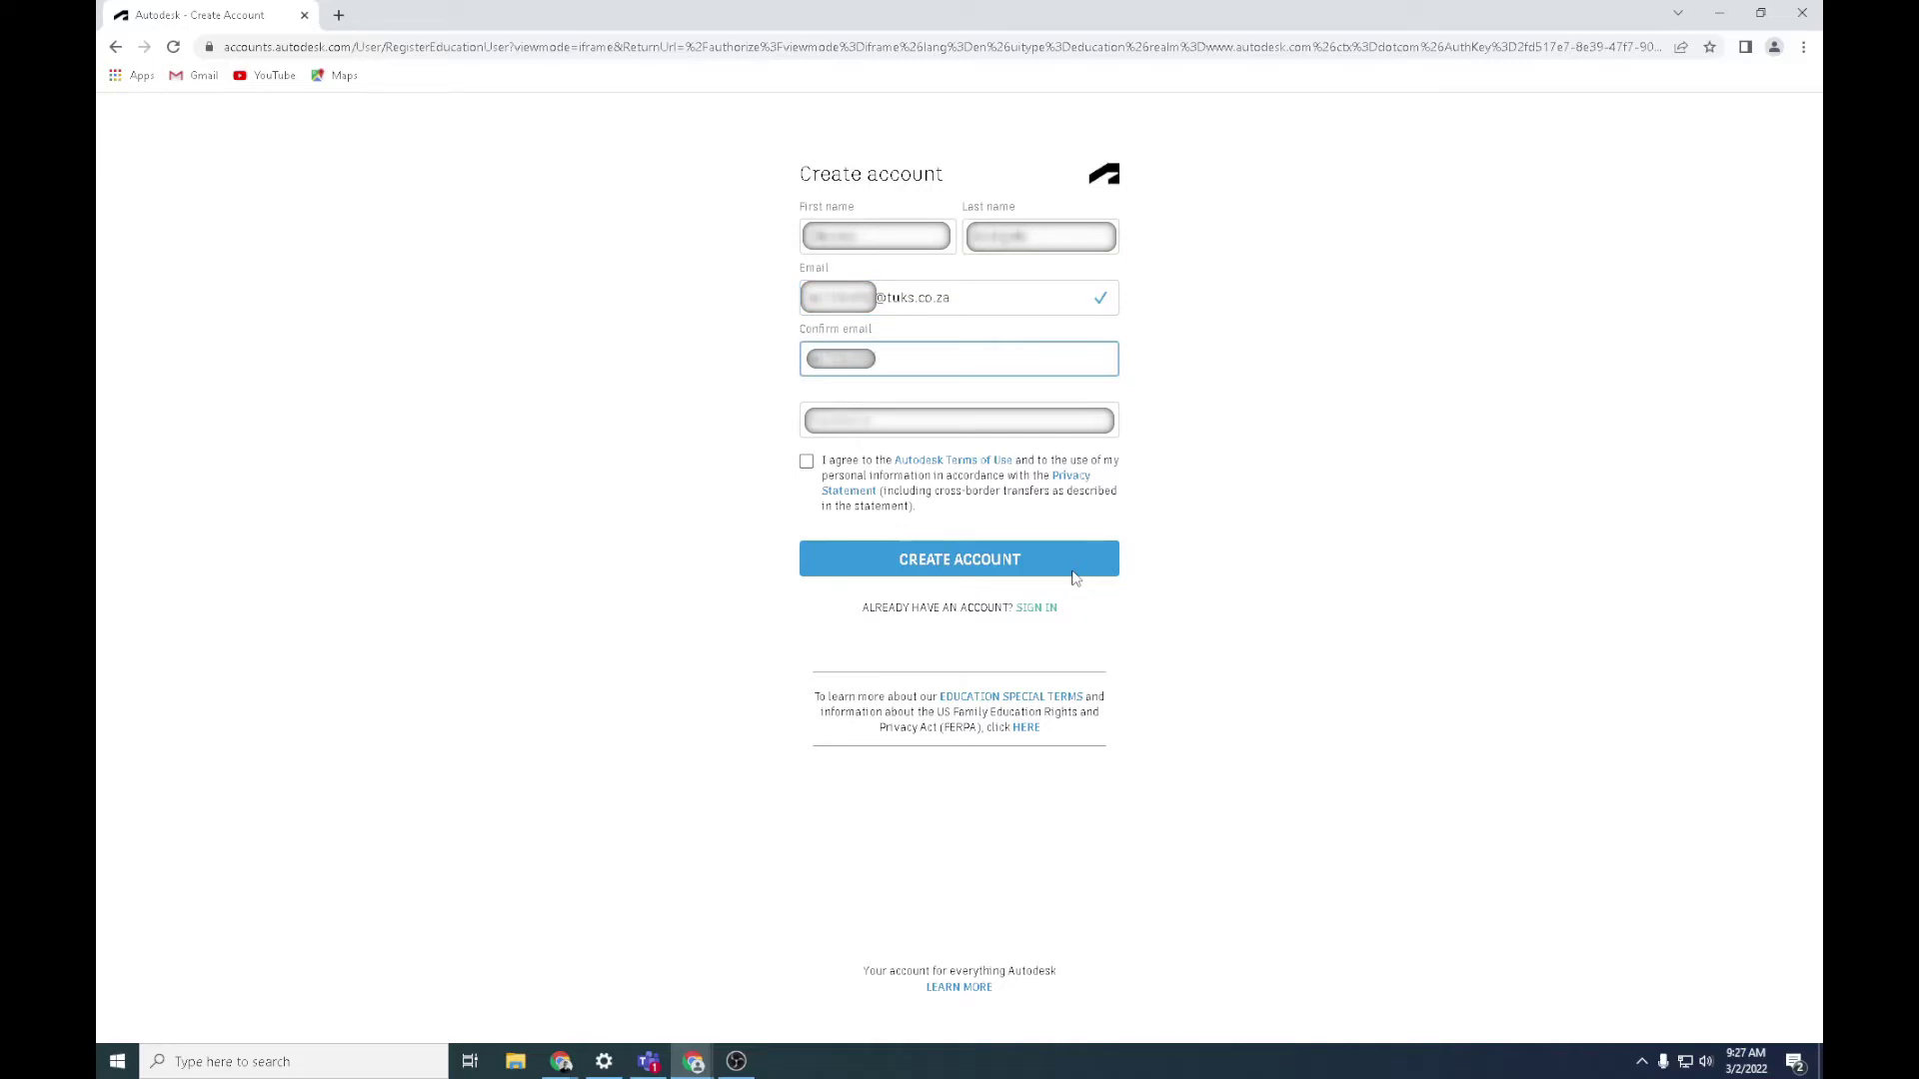
{"action": "type", "text": "@tuks.co.za"}
Set the account password, accept the Terms of Use and create the account
{"action": "key", "text": "Tab"}
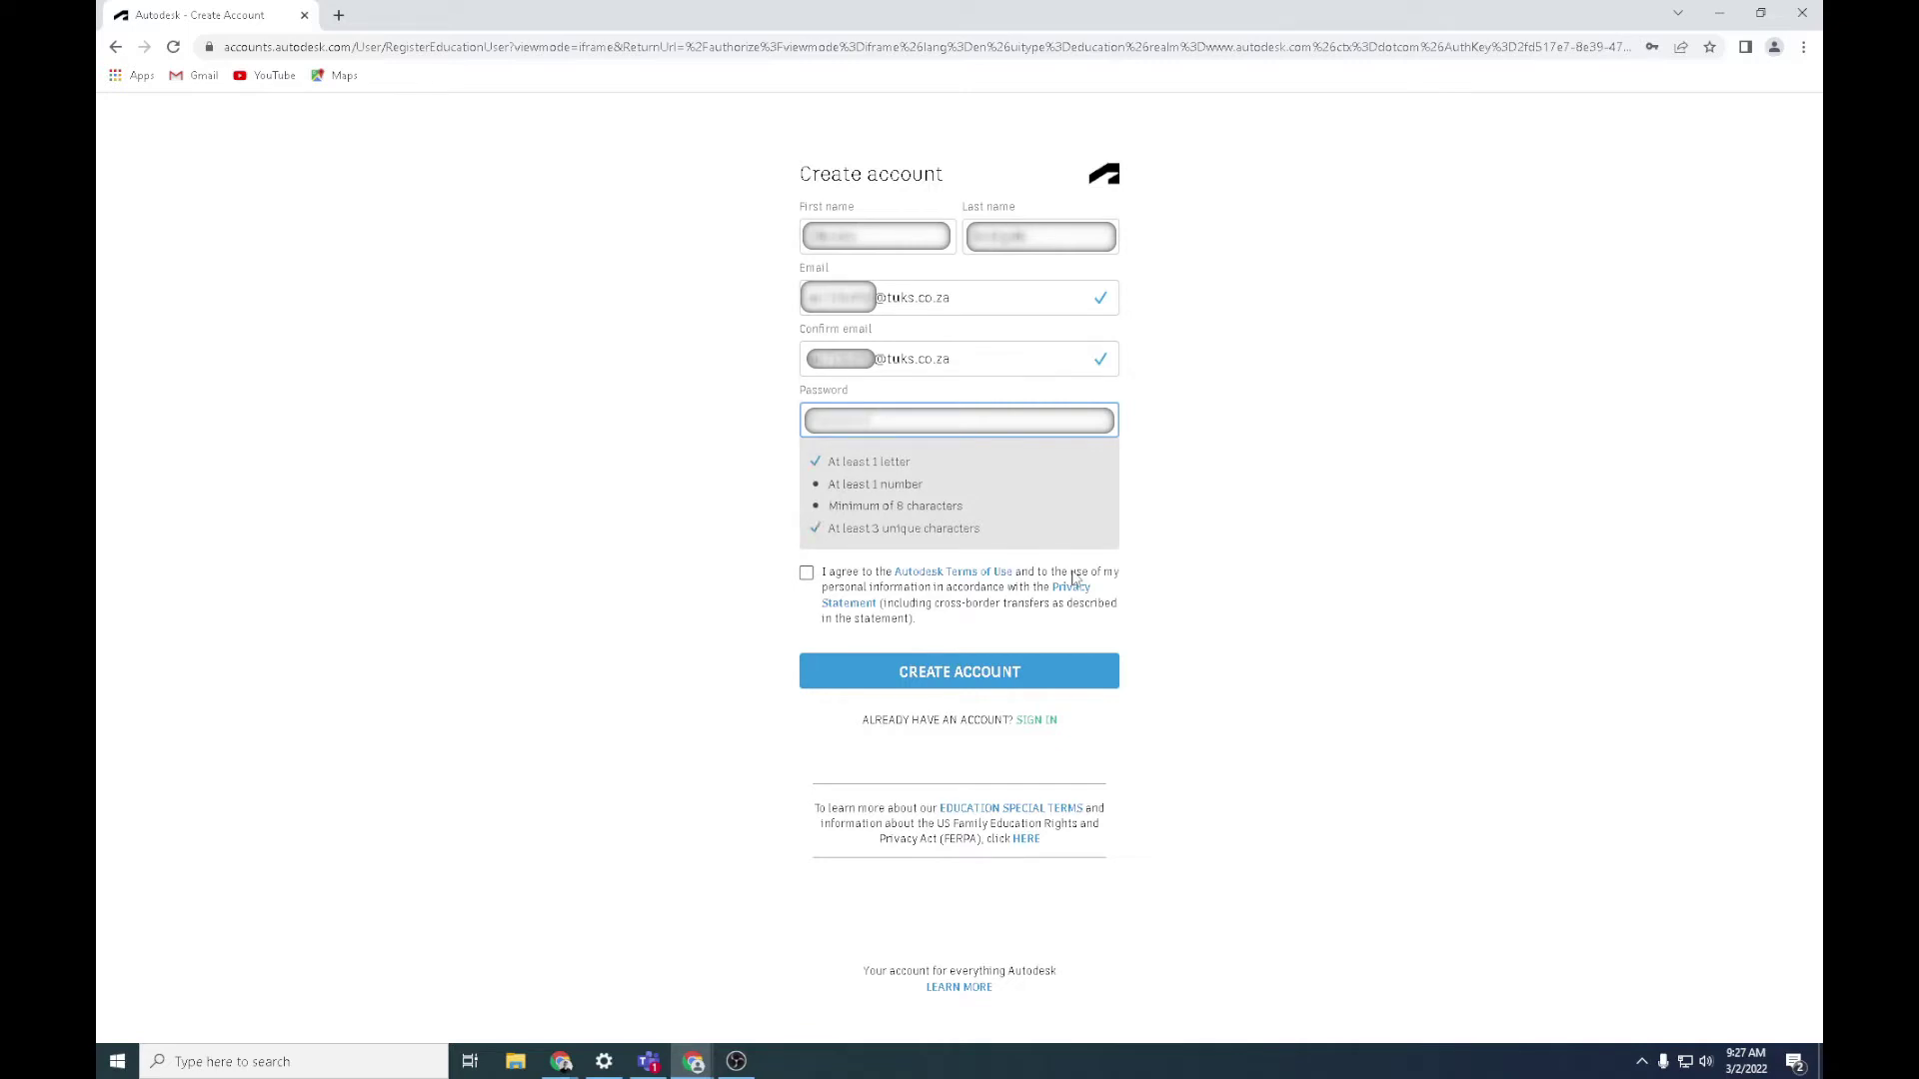
{"action": "type", "text": "1"}
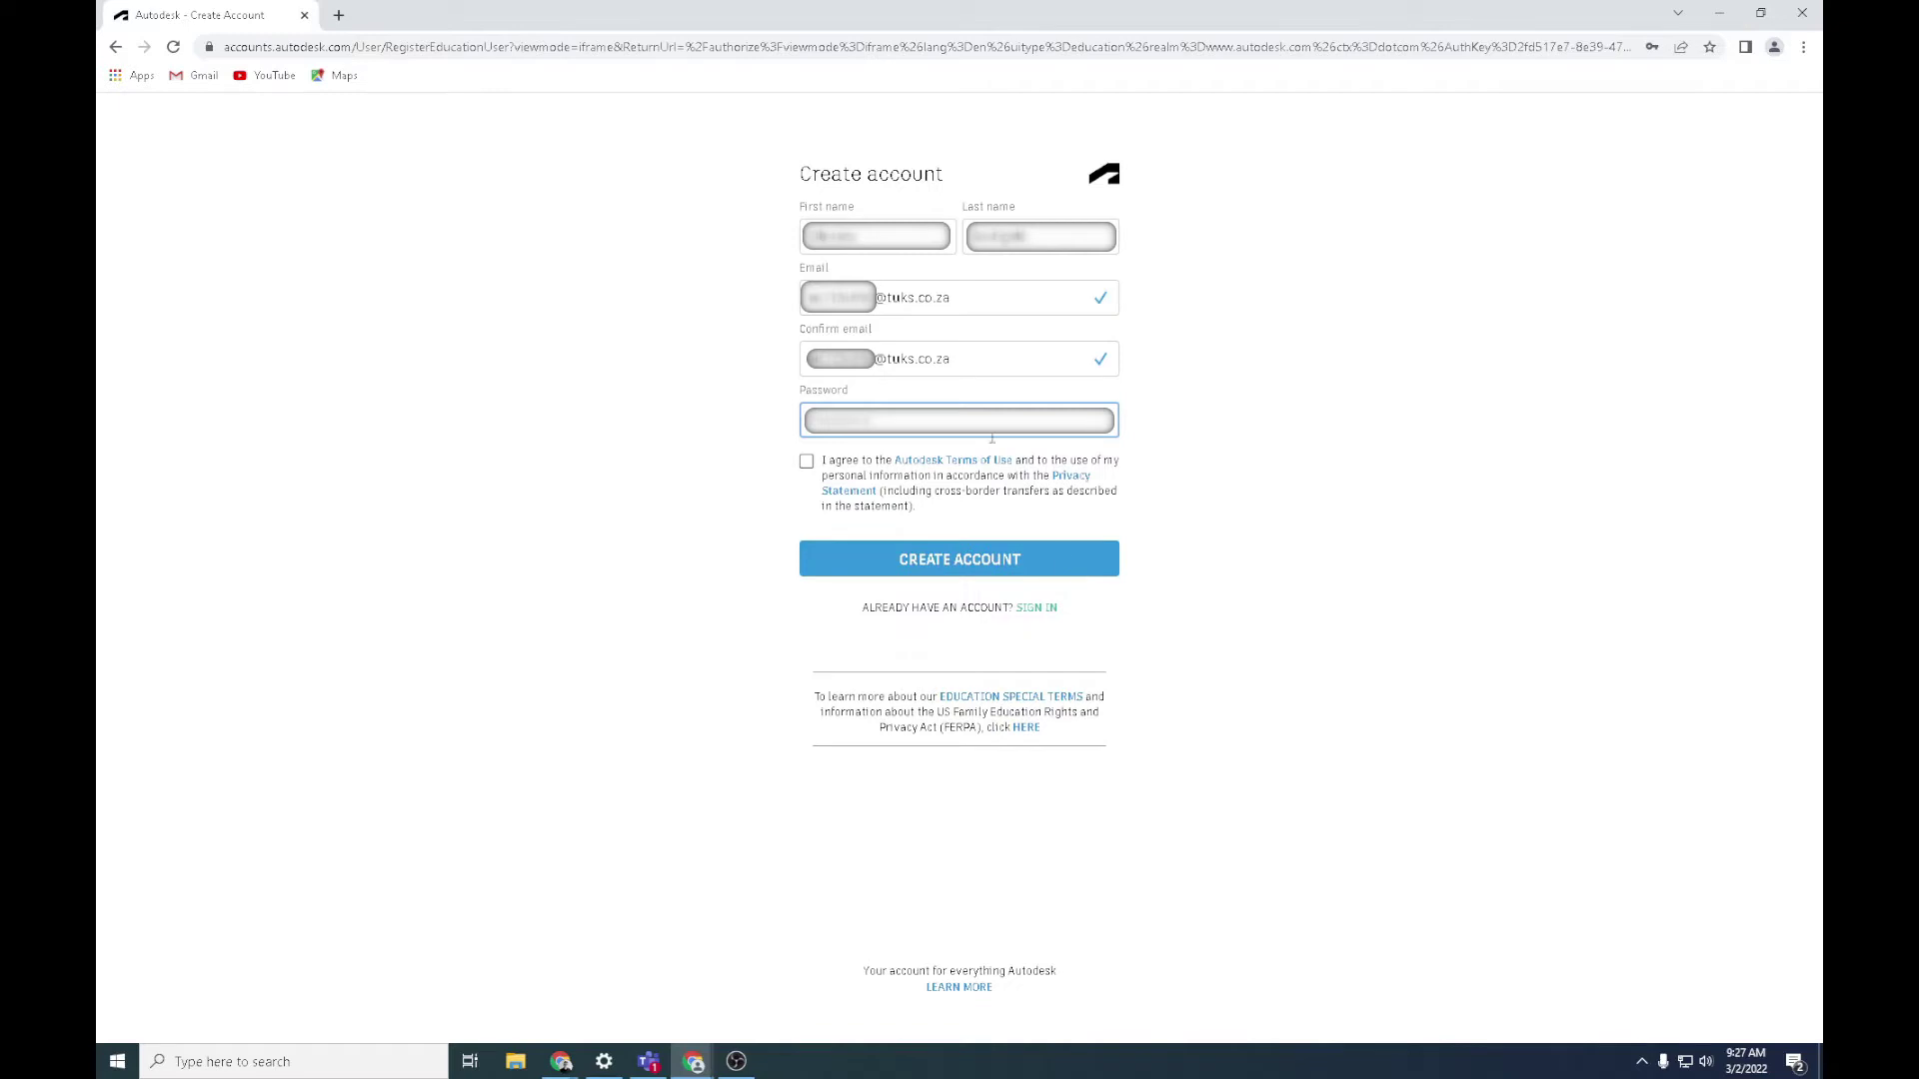
{"action": "left_click", "coordinate": [806, 463]}
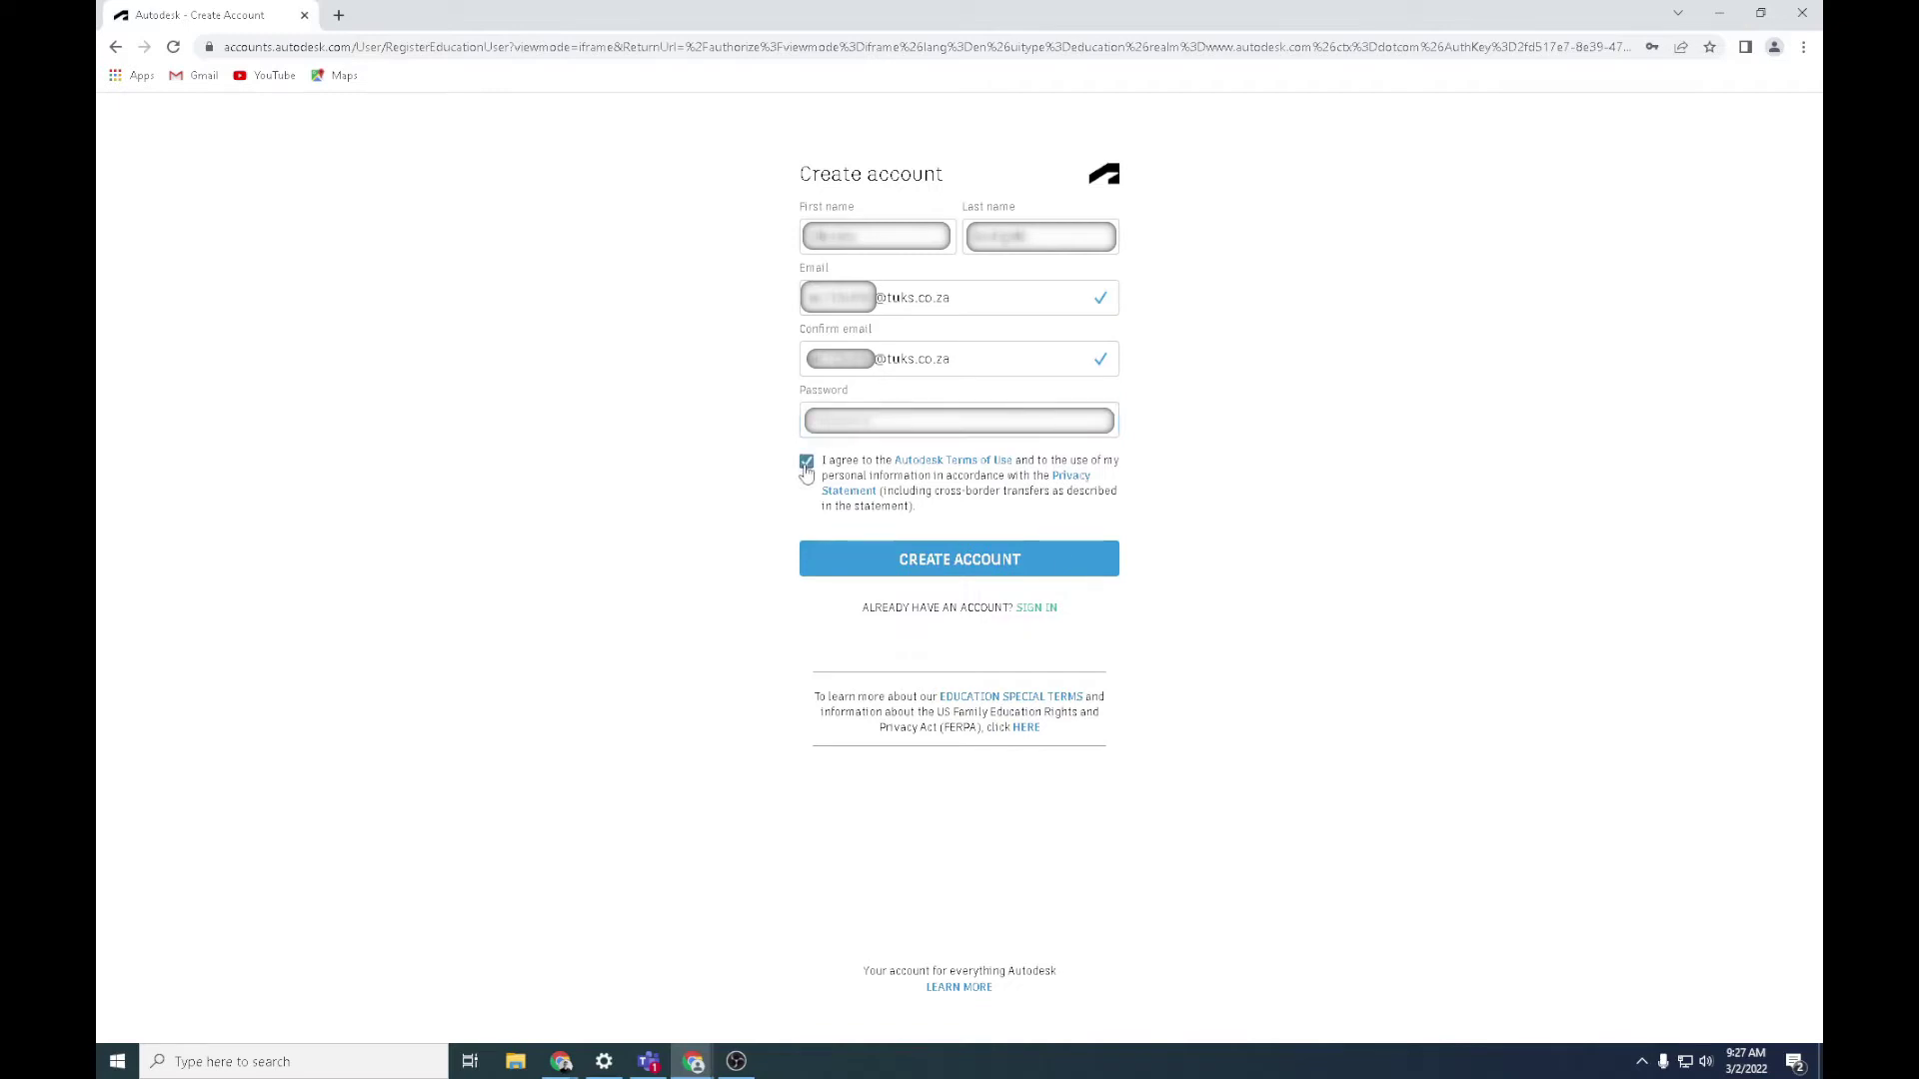
{"action": "left_click", "coordinate": [915, 569]}
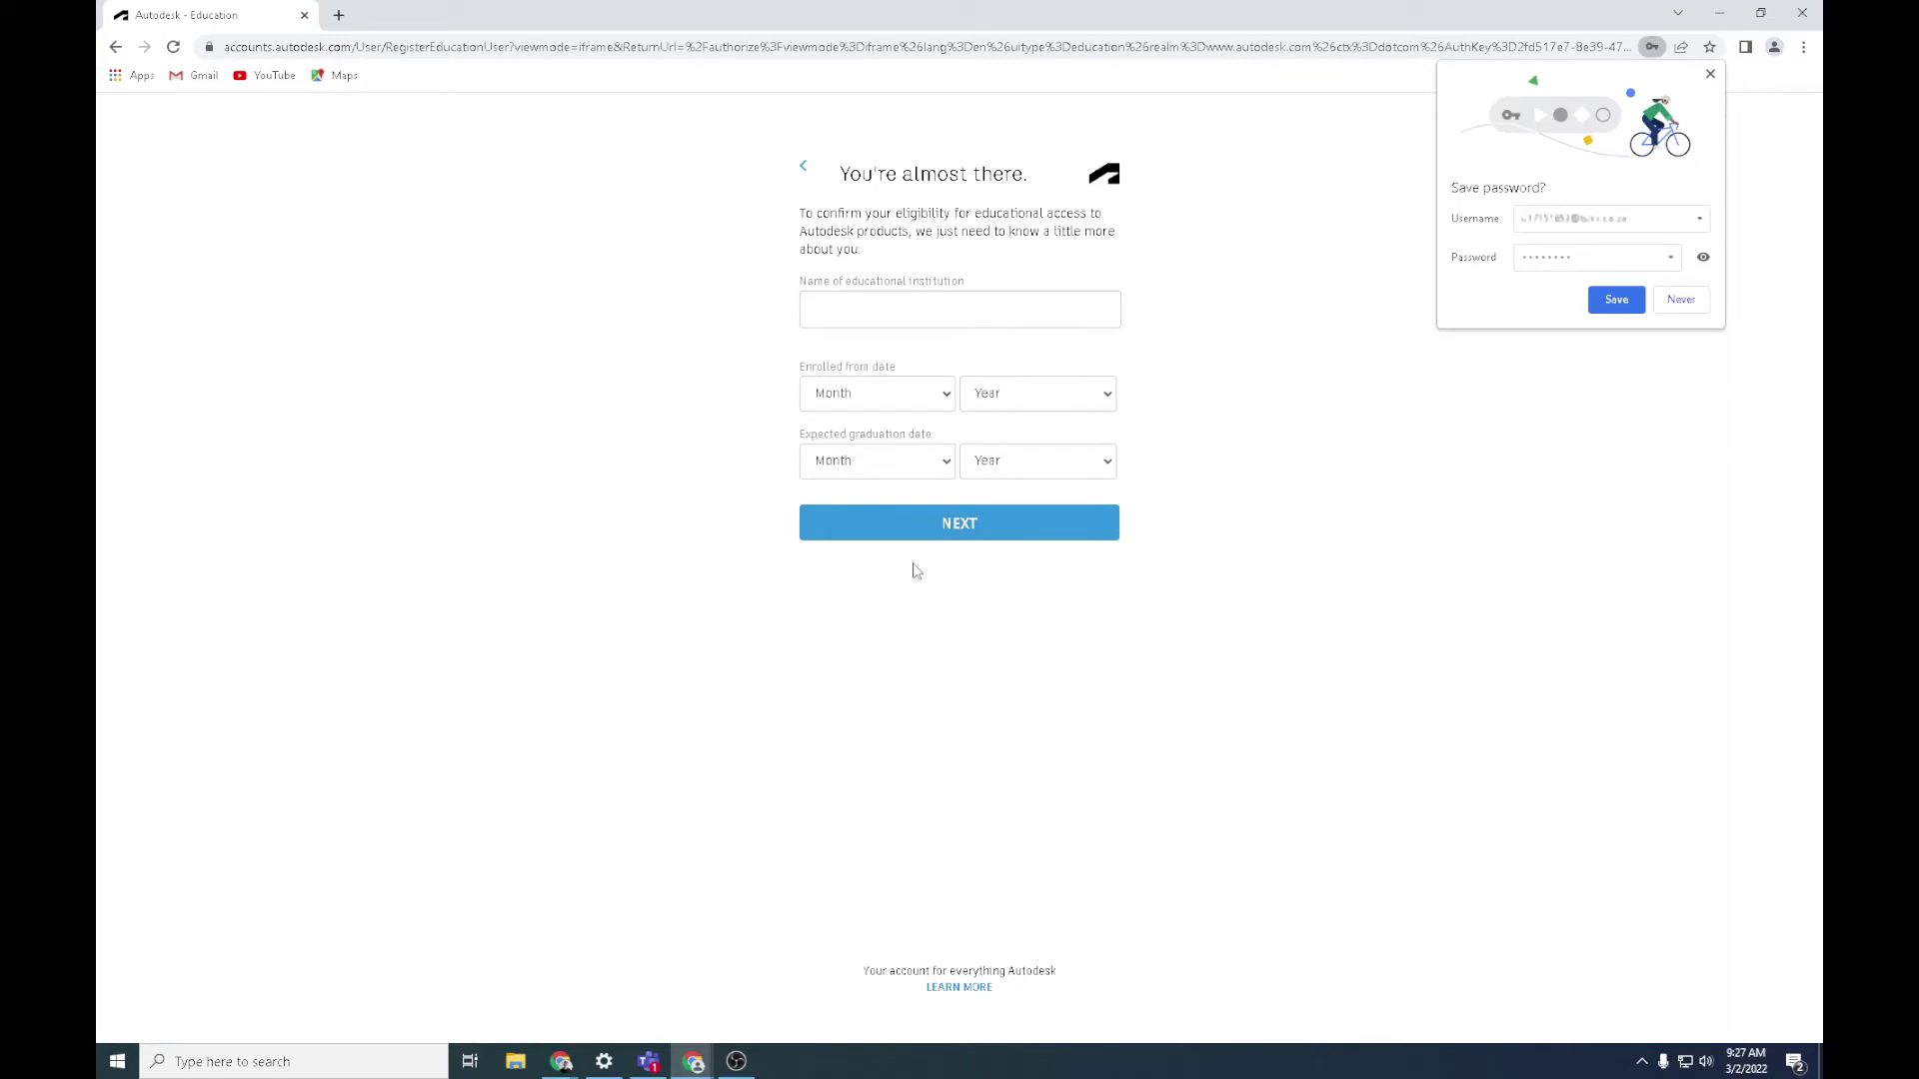
Choose University Of Pretoria as the institution with enrolment date January 2017
{"action": "left_click", "coordinate": [983, 318]}
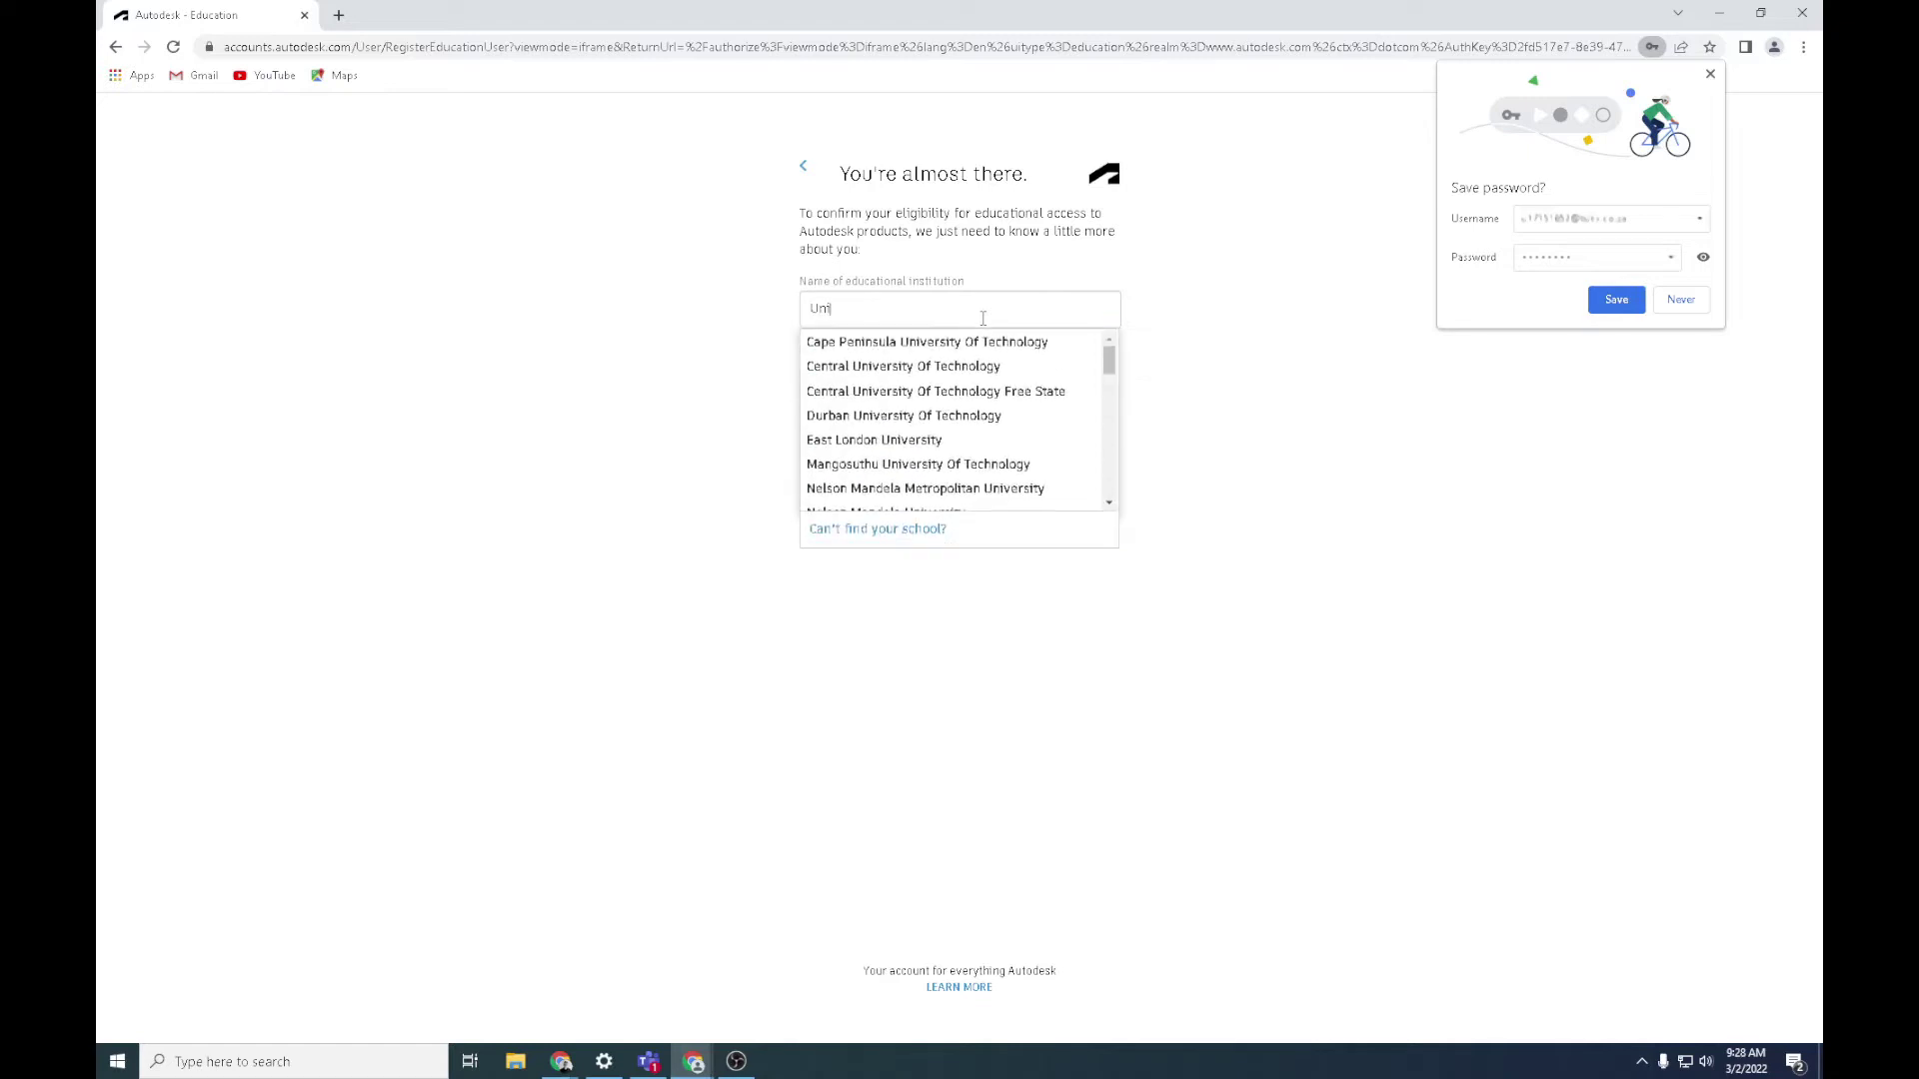
{"action": "type", "text": "University of"}
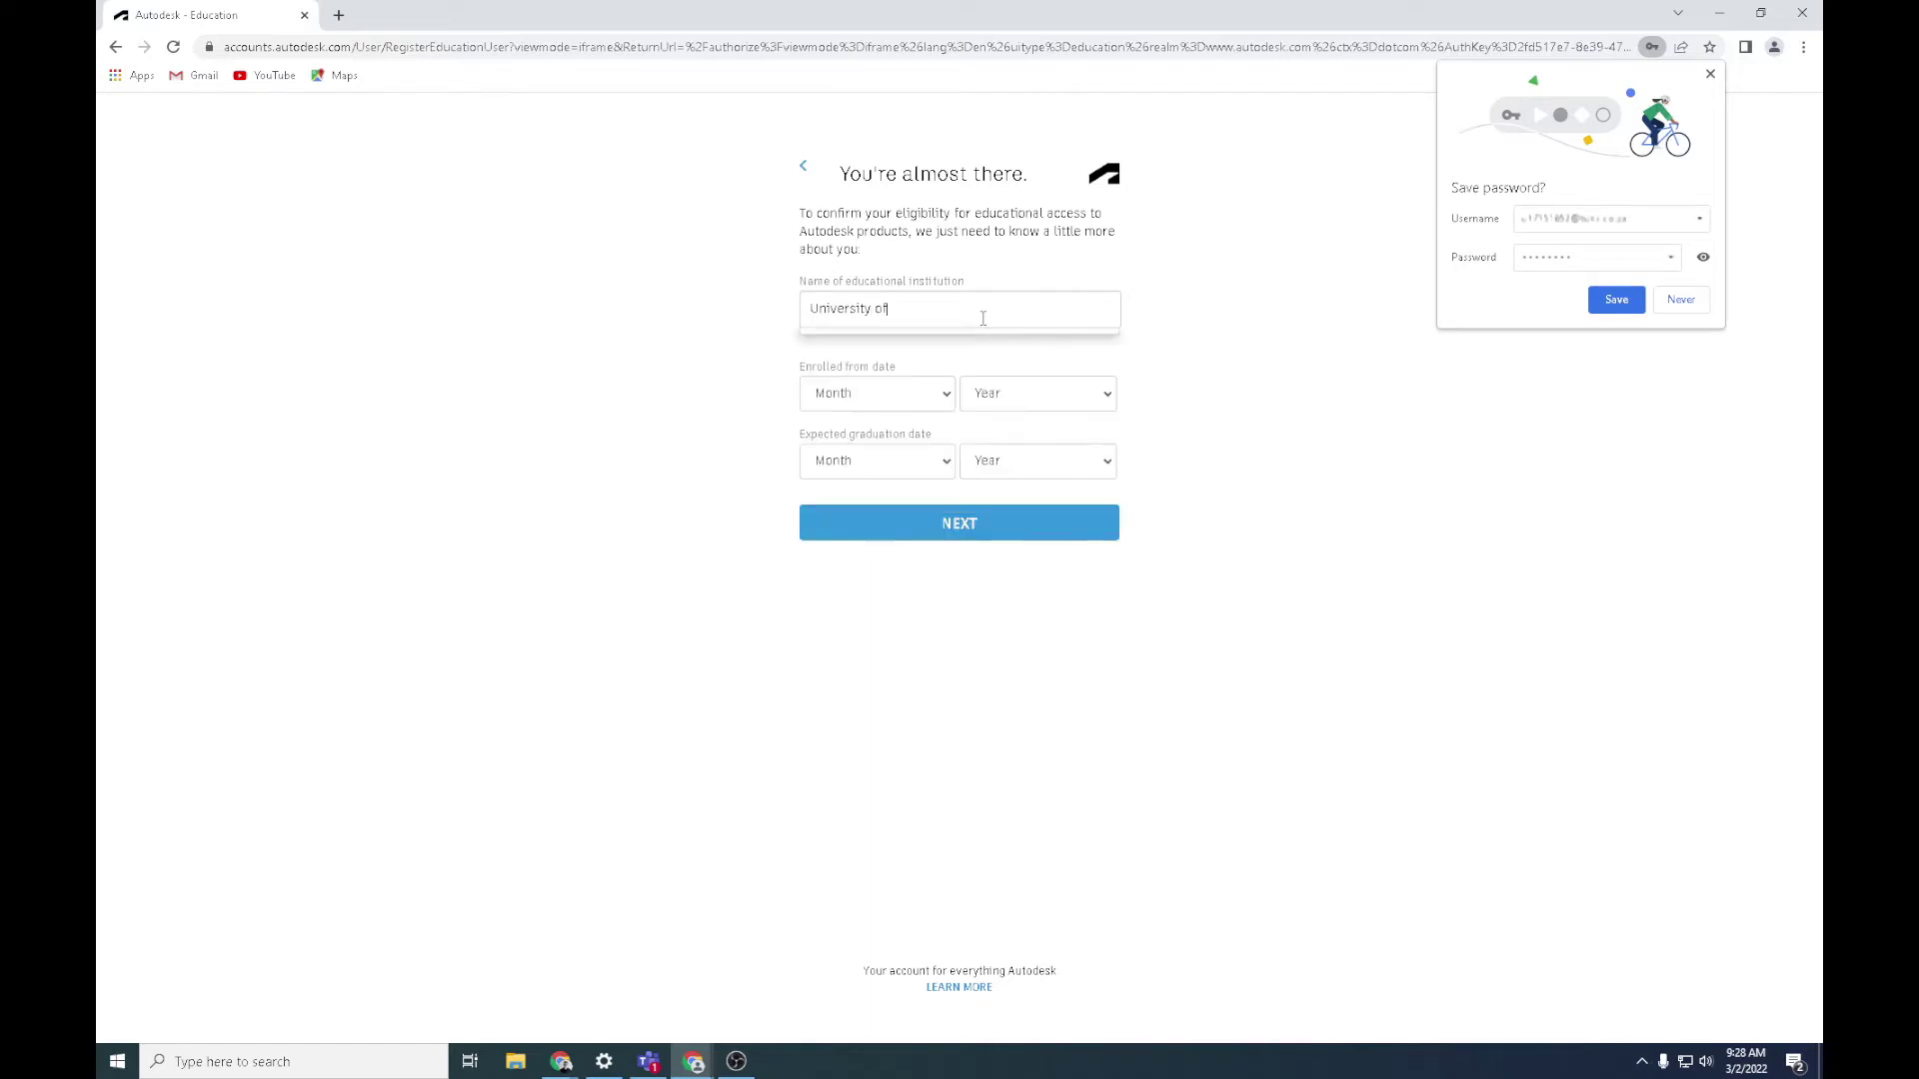
{"action": "type", "text": " Pre"}
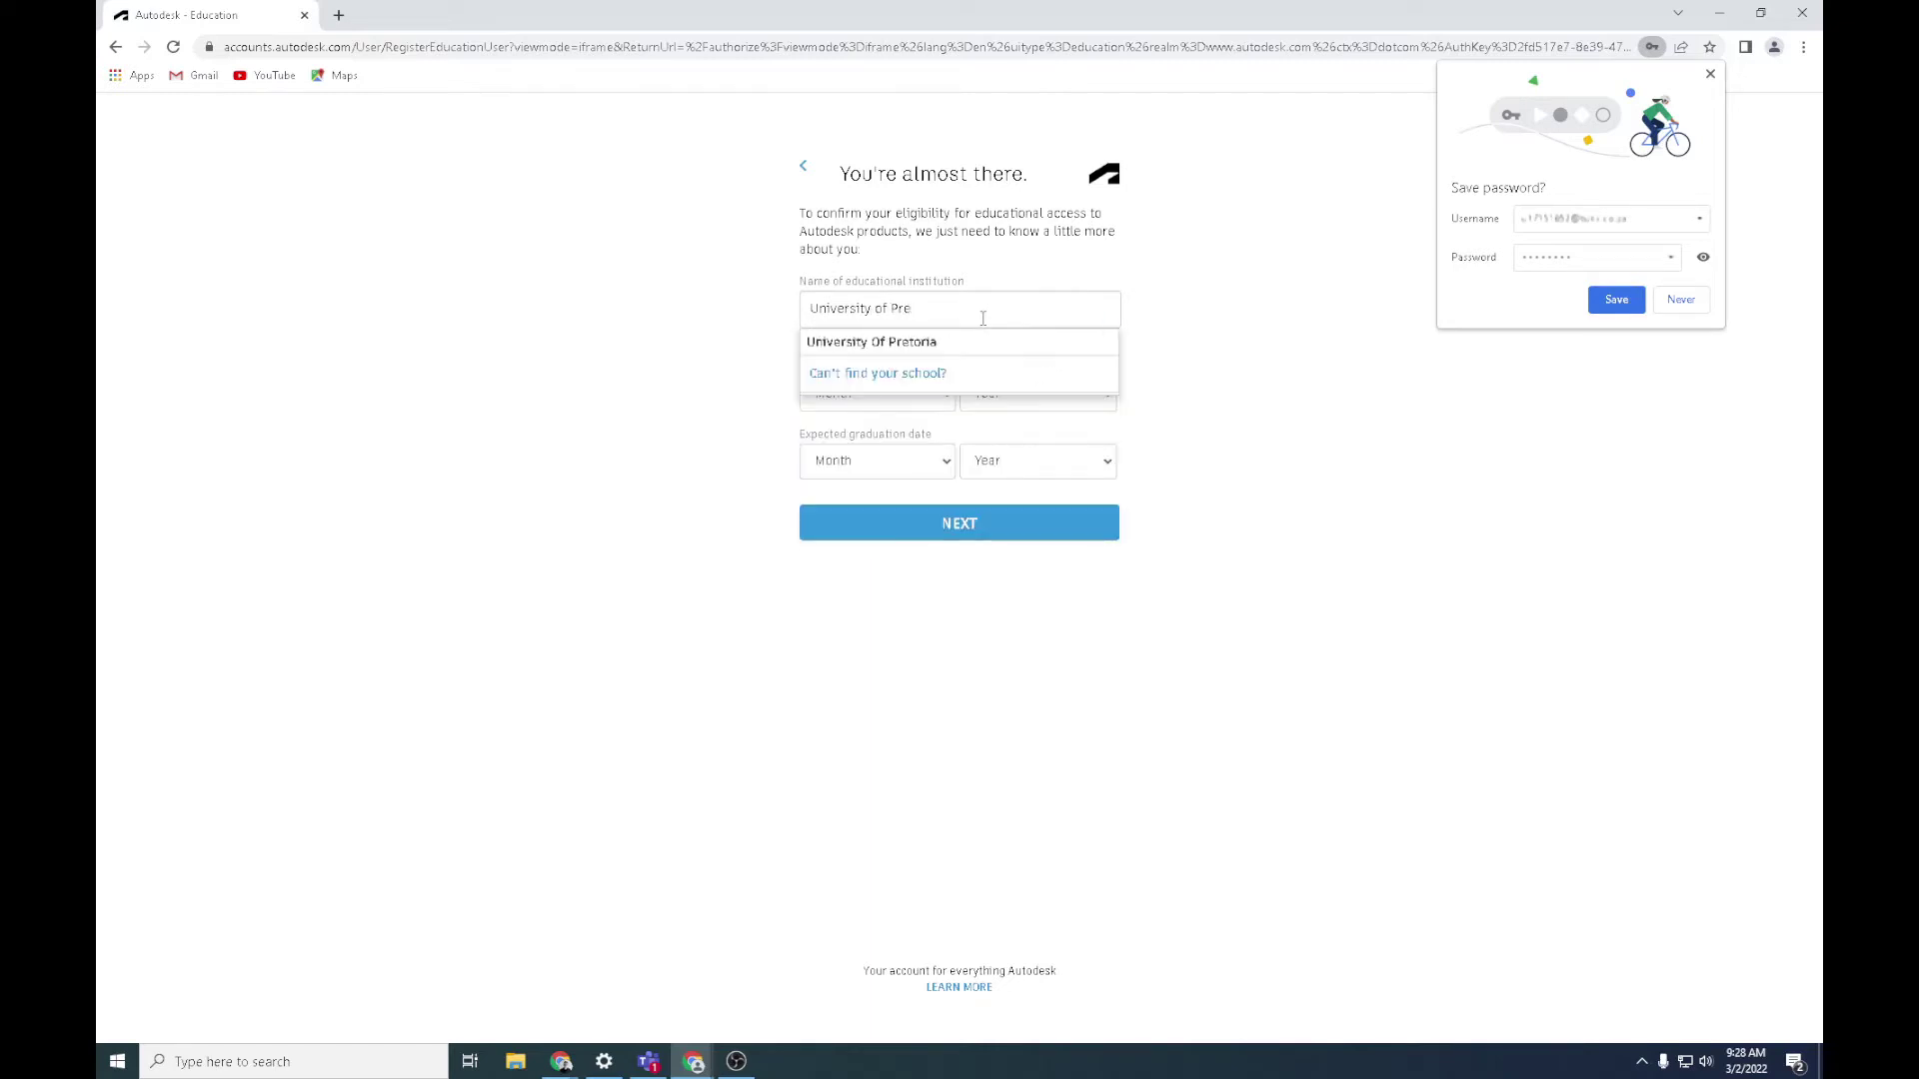
{"action": "left_click", "coordinate": [981, 343]}
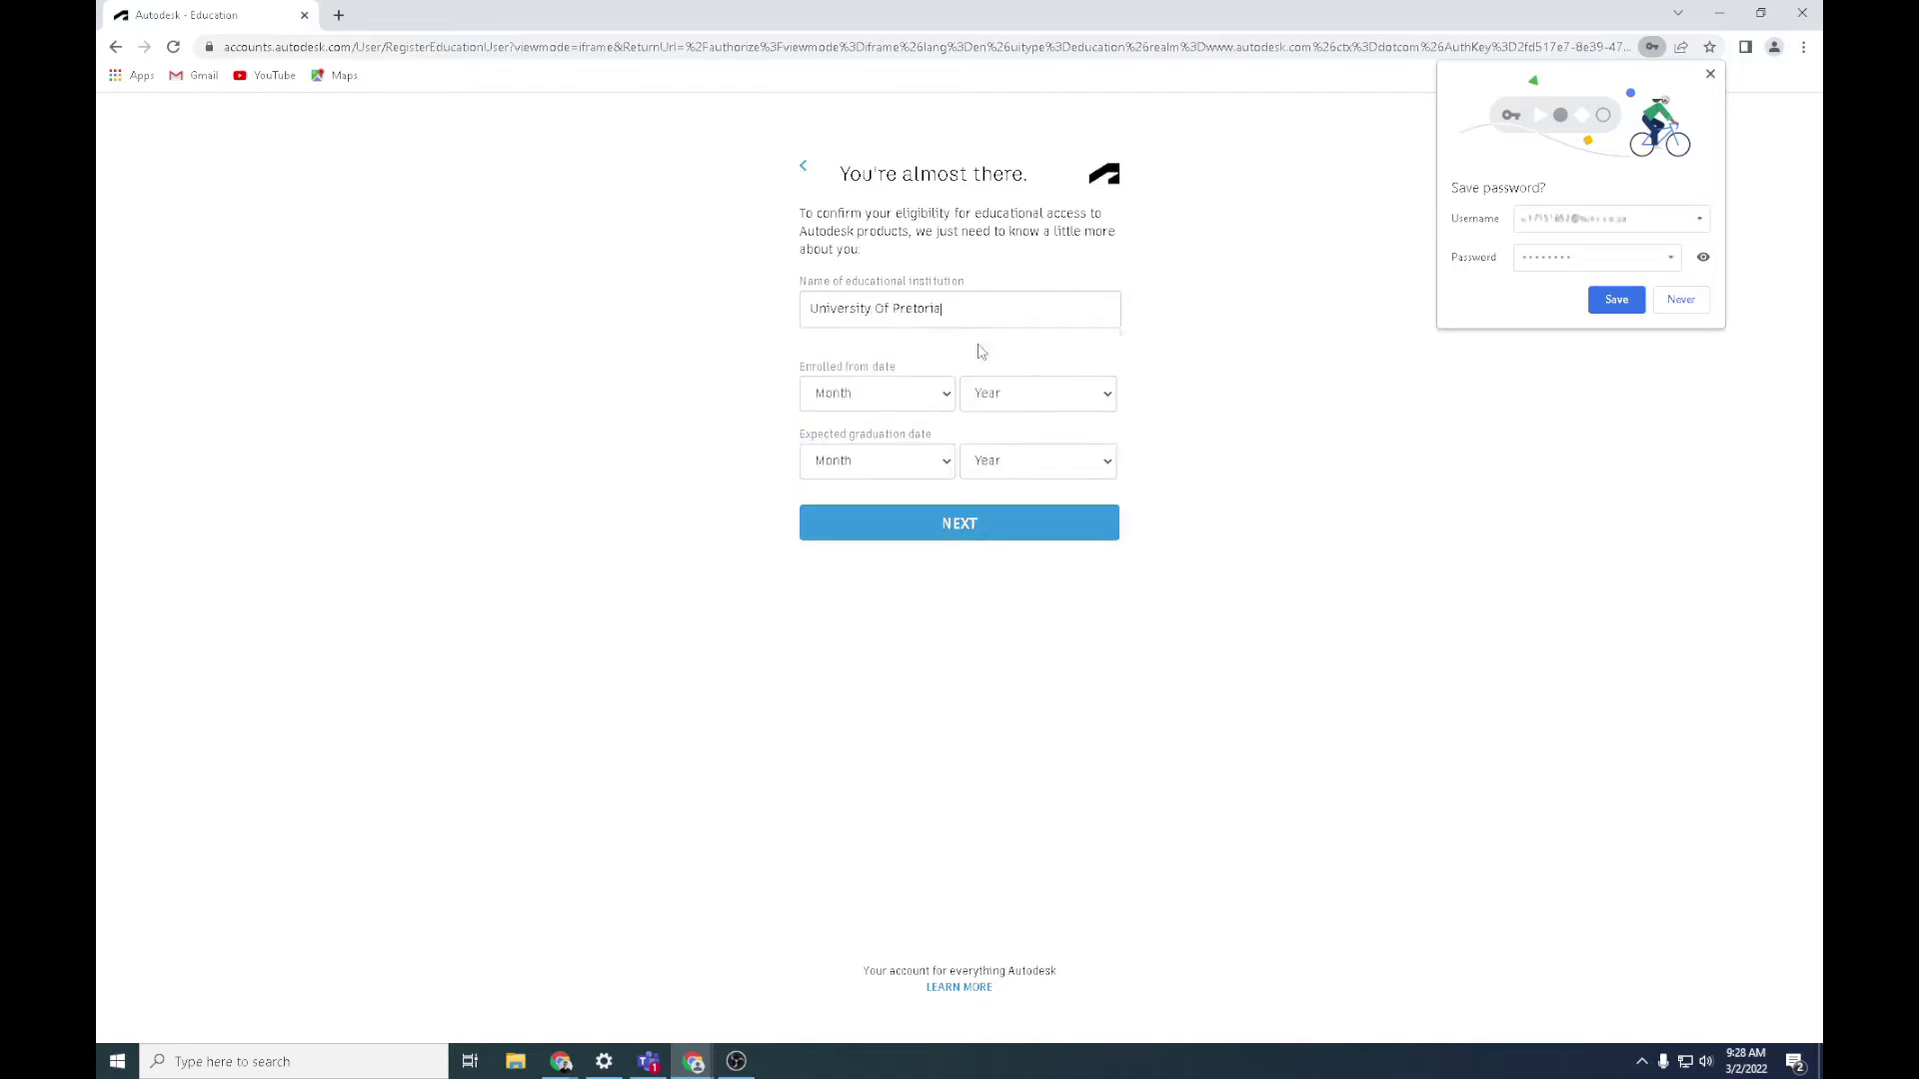
{"action": "left_click", "coordinate": [948, 403]}
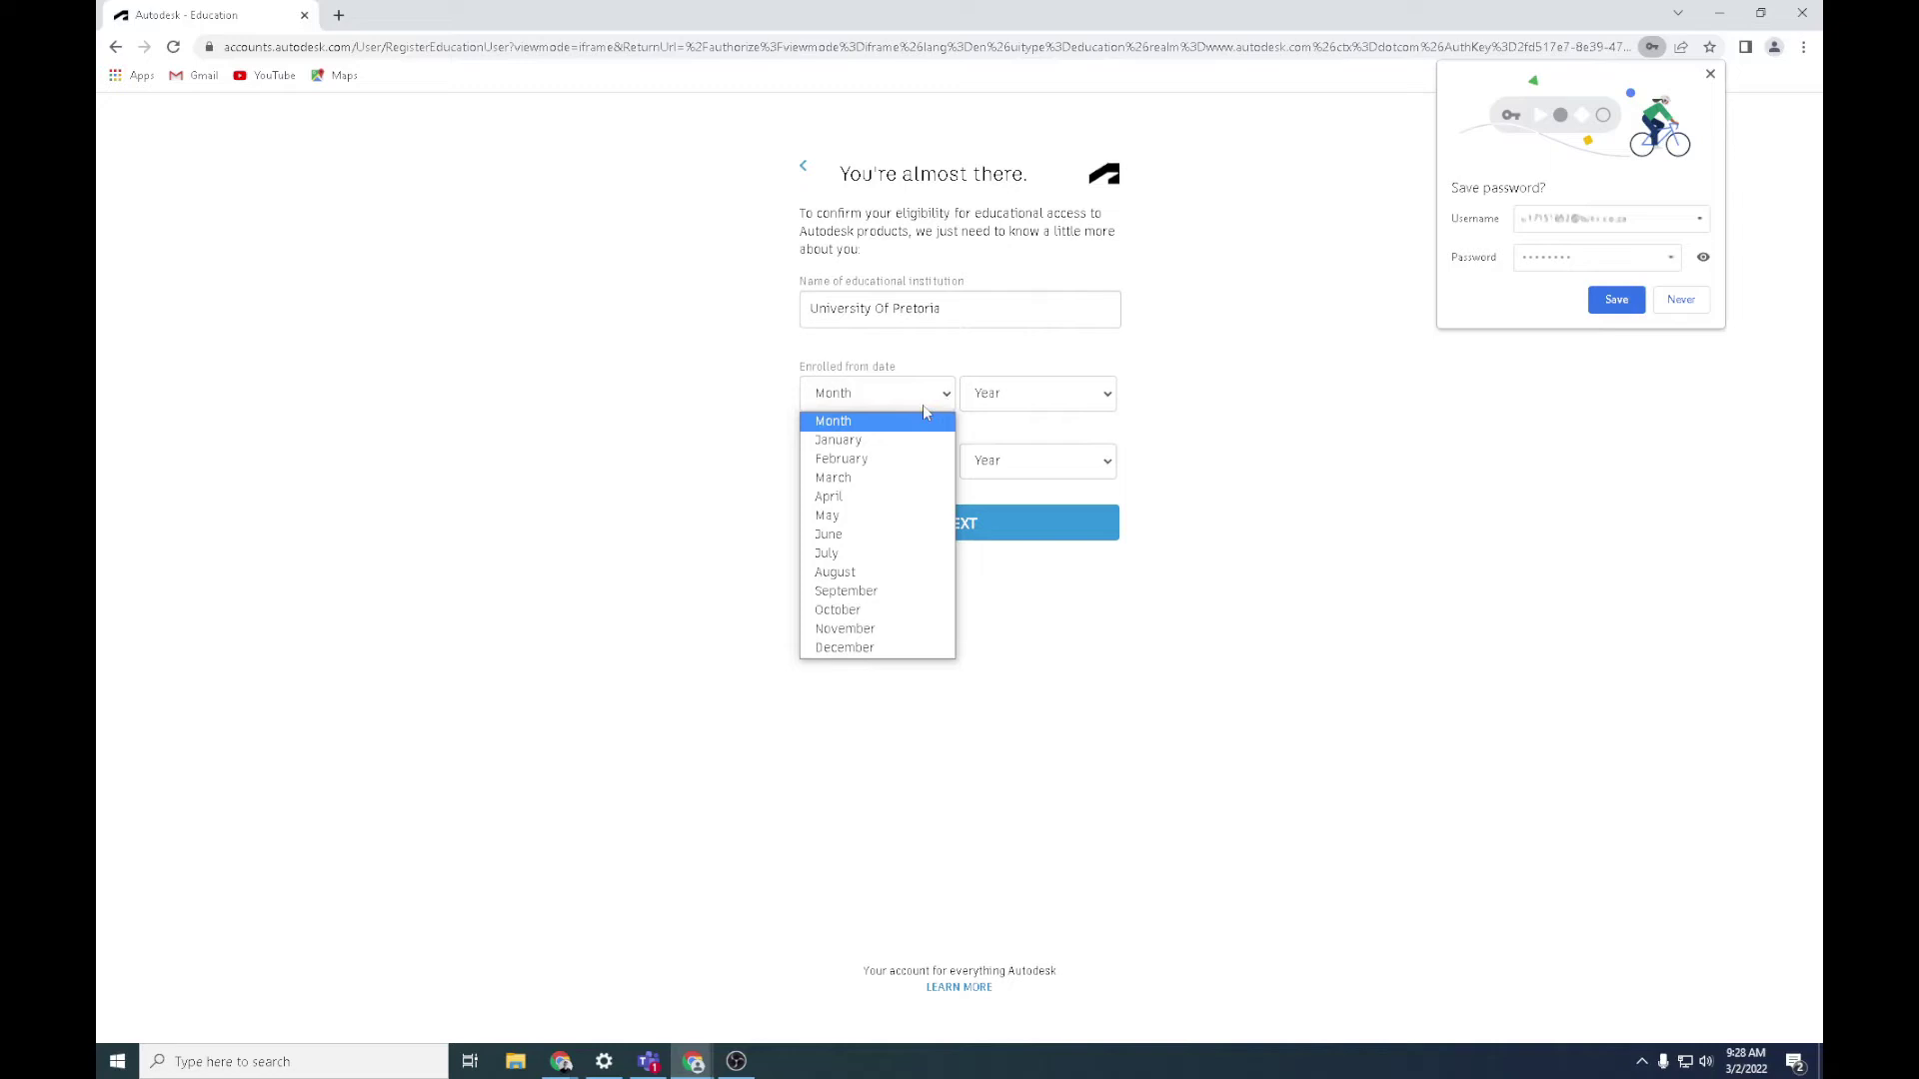
{"action": "left_click", "coordinate": [921, 439]}
{"action": "left_click", "coordinate": [947, 397]}
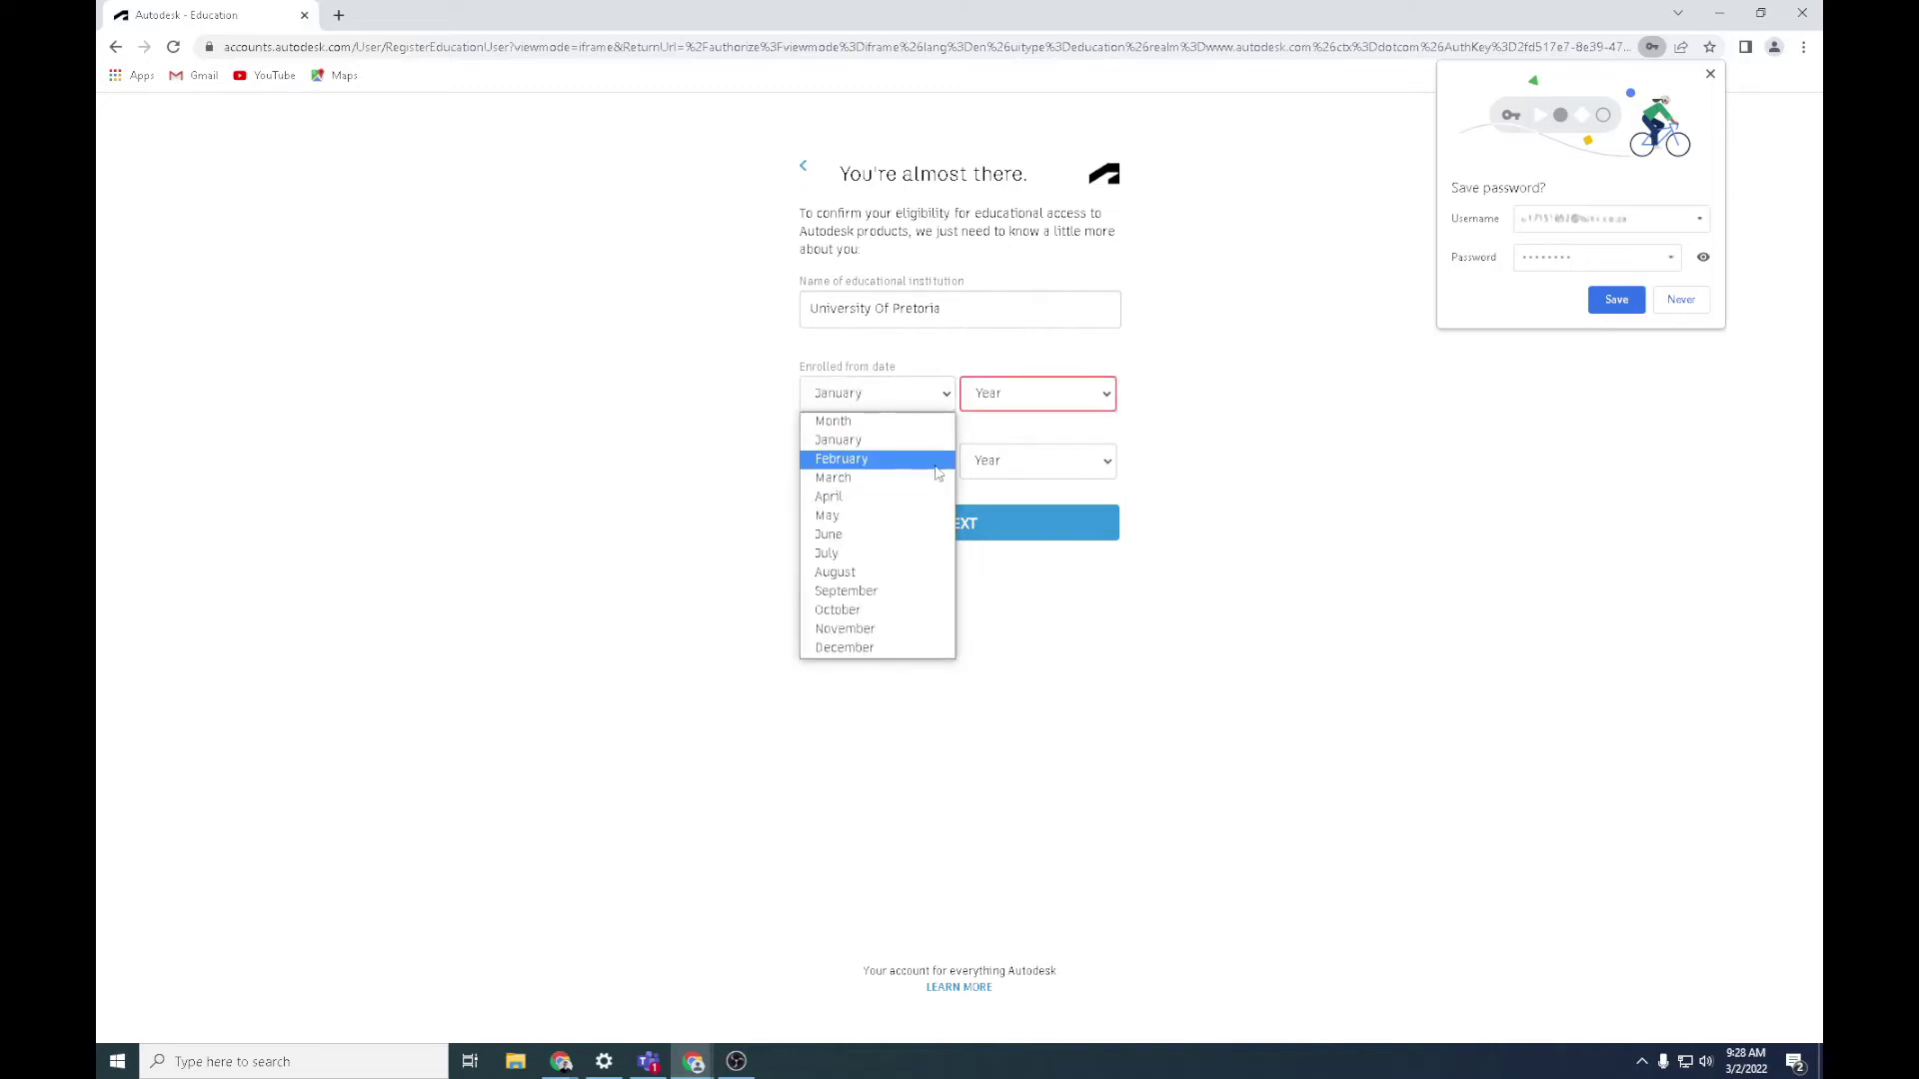
{"action": "left_click", "coordinate": [1094, 414]}
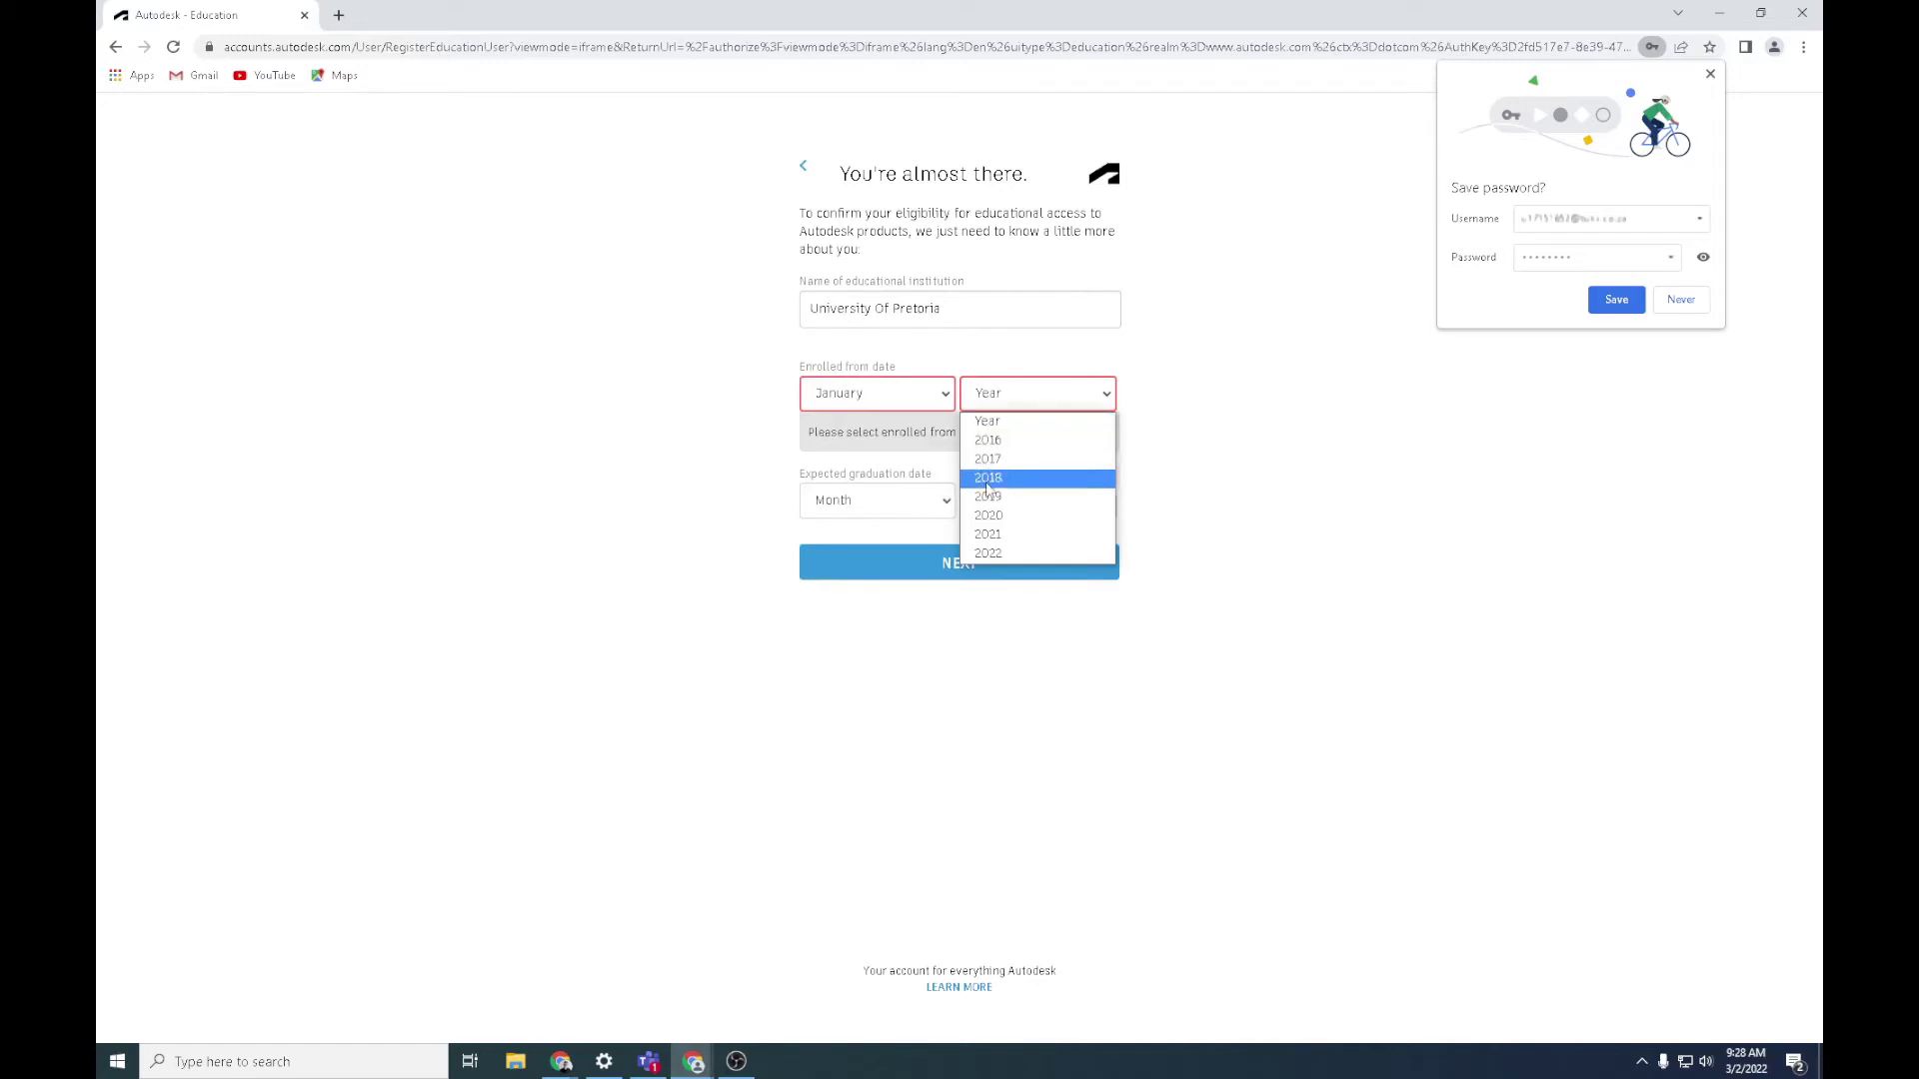
{"action": "left_click", "coordinate": [1009, 459]}
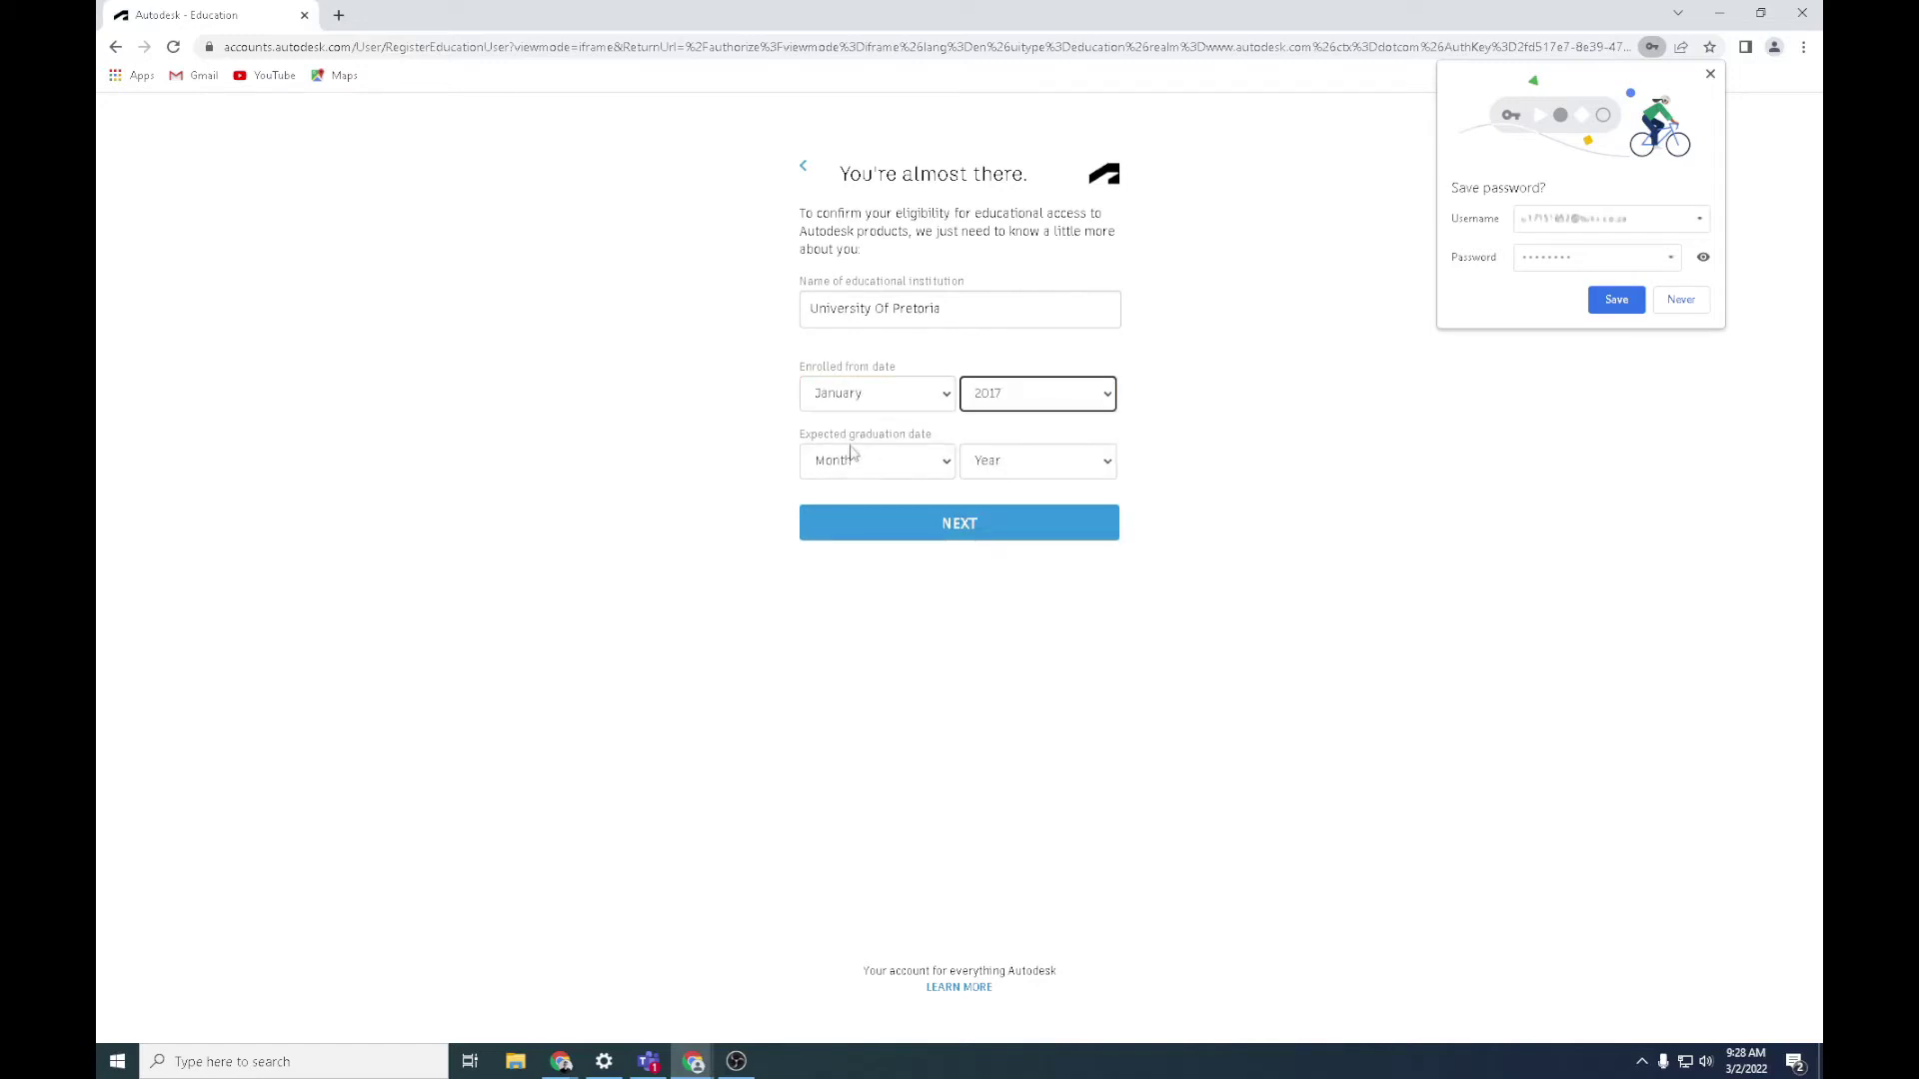
Set the expected graduation to January 2024 and submit the educational details
{"action": "left_click", "coordinate": [946, 462]}
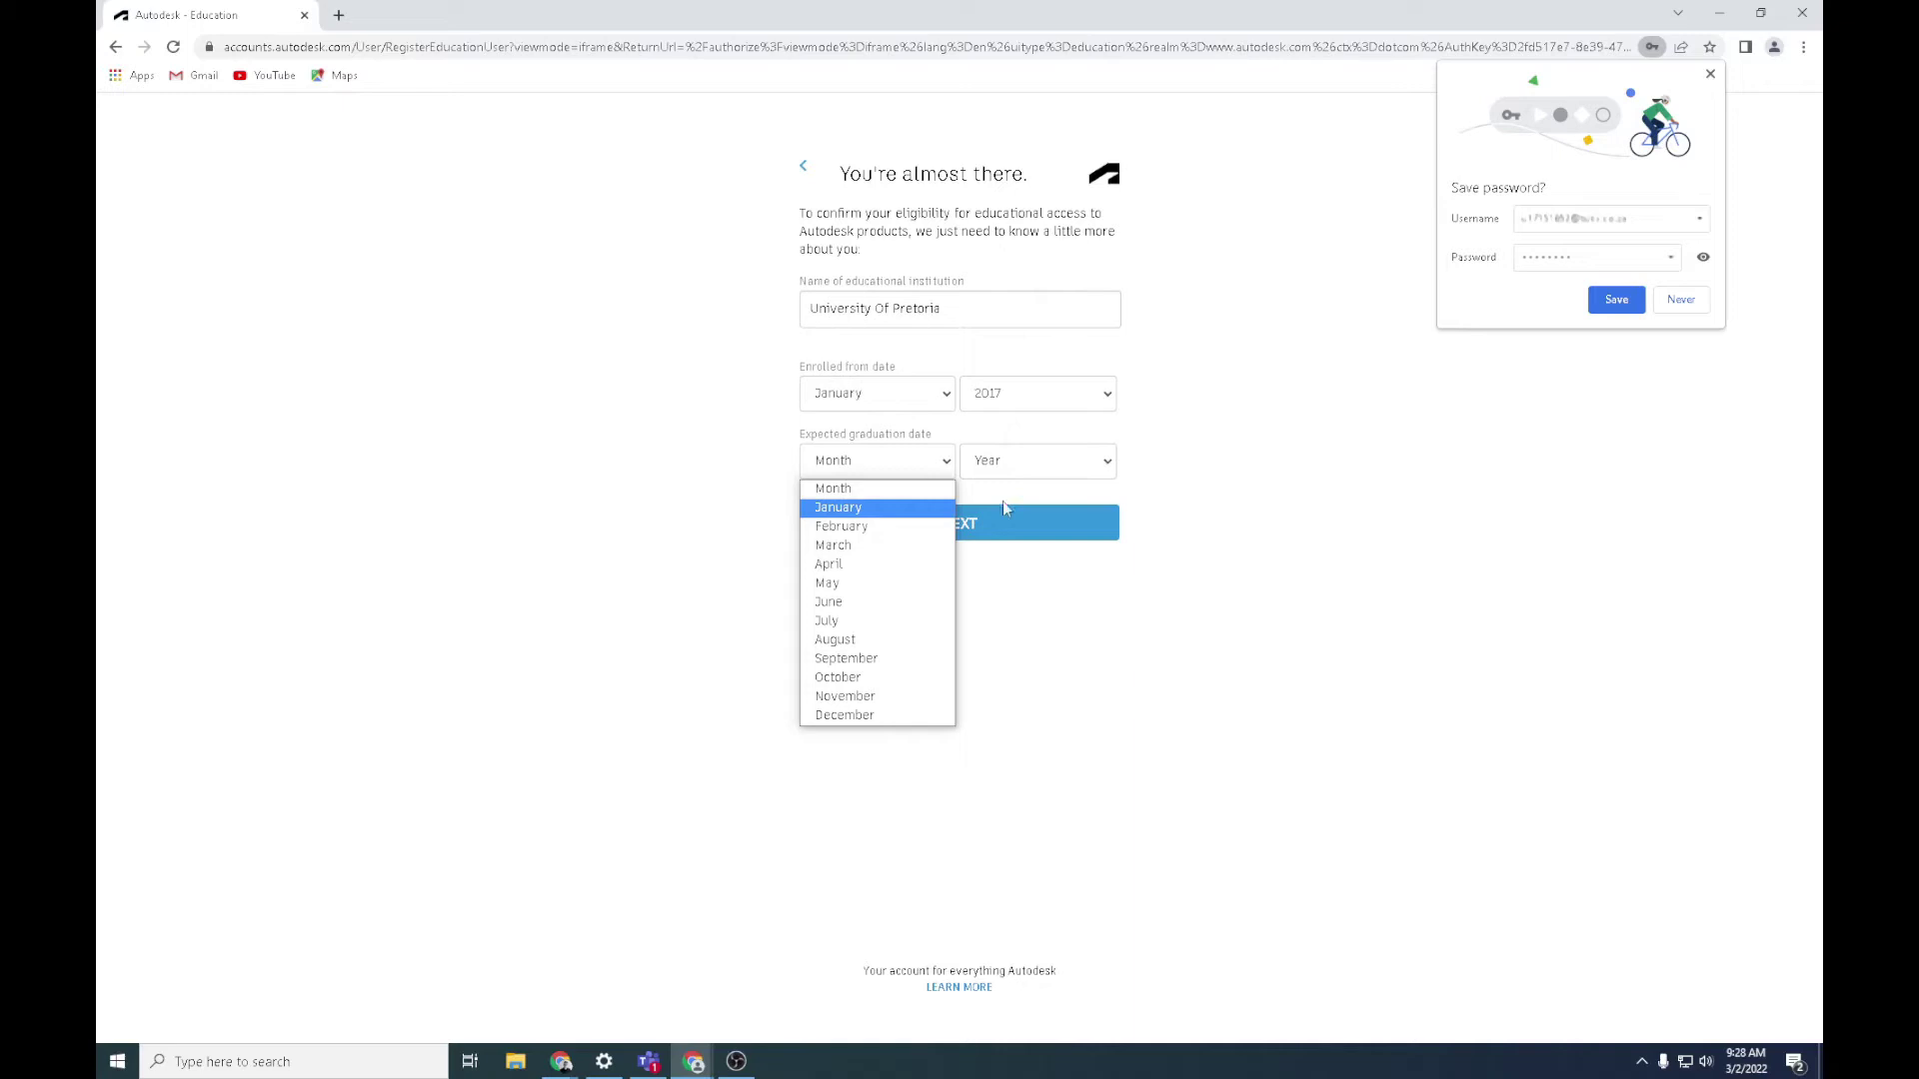
{"action": "left_click", "coordinate": [1109, 462]}
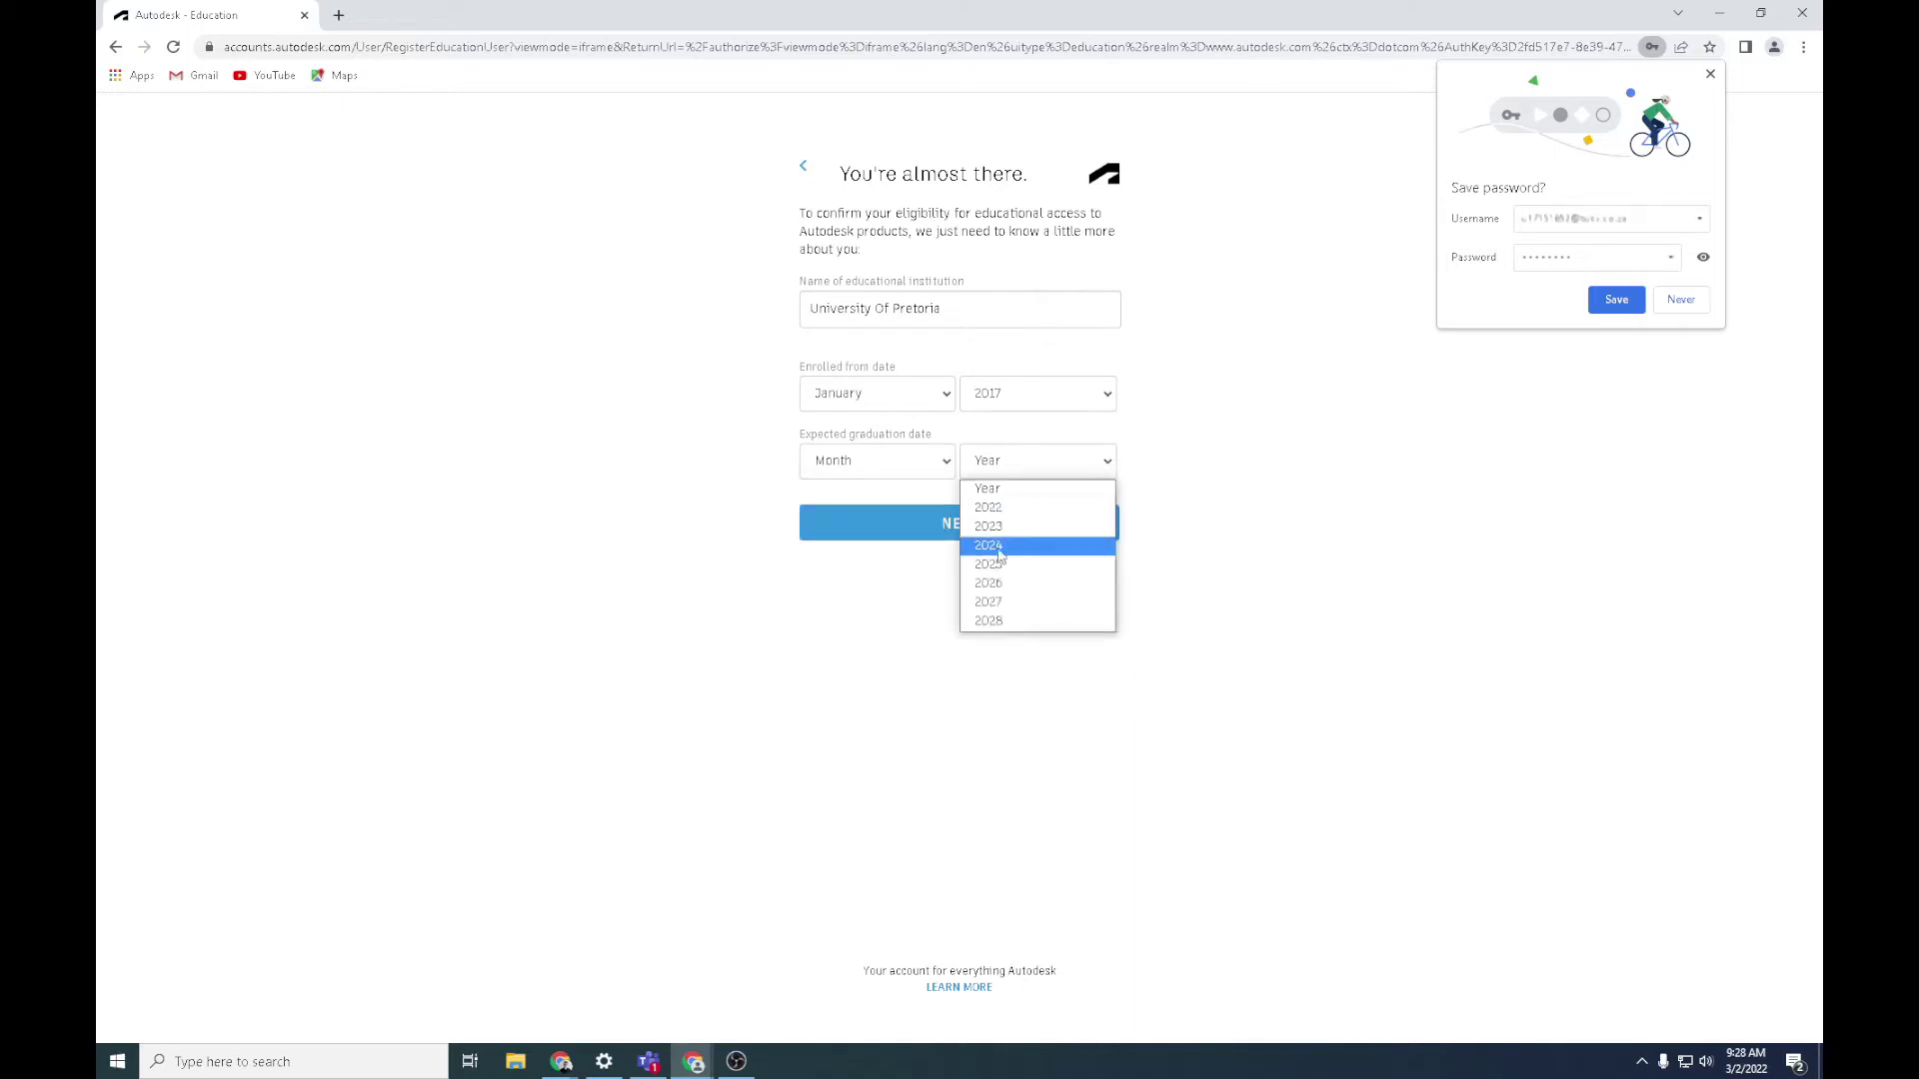
{"action": "left_click", "coordinate": [999, 552]}
{"action": "left_click", "coordinate": [948, 466]}
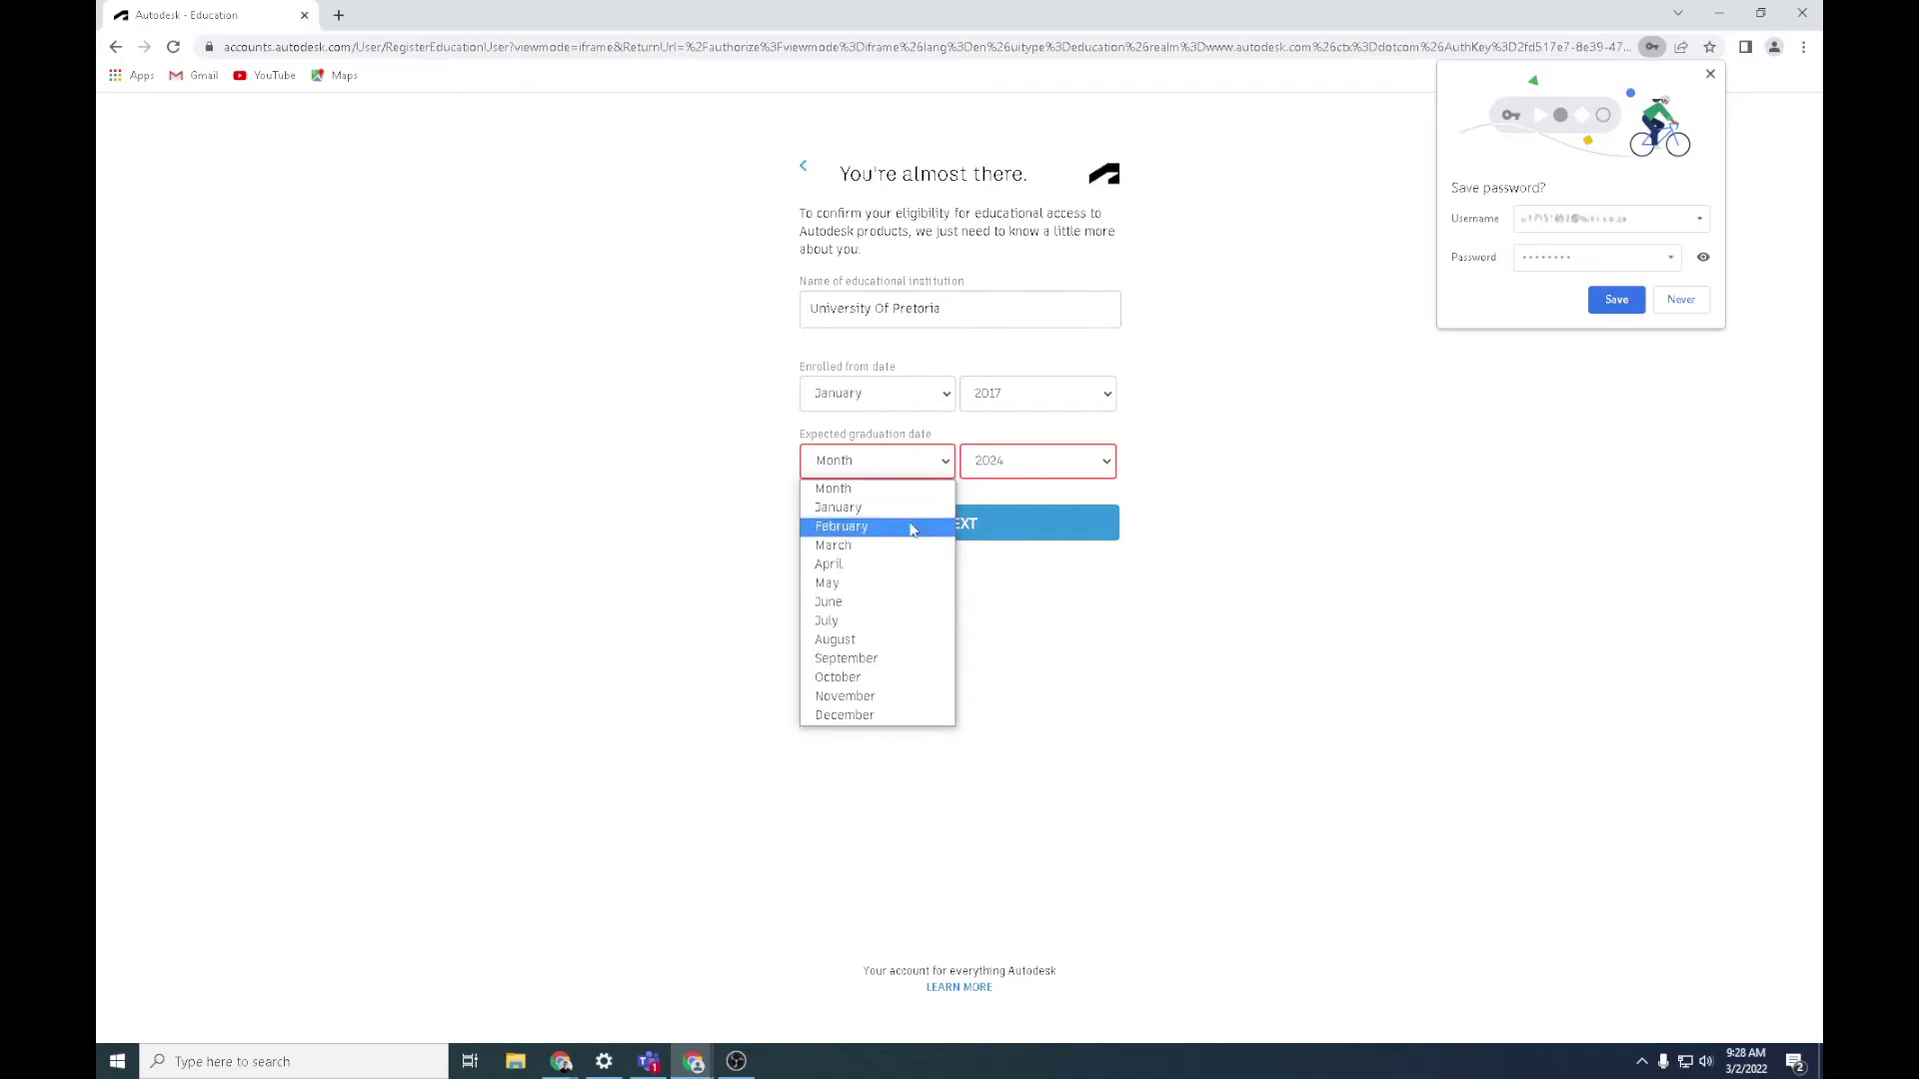
{"action": "left_click", "coordinate": [929, 509]}
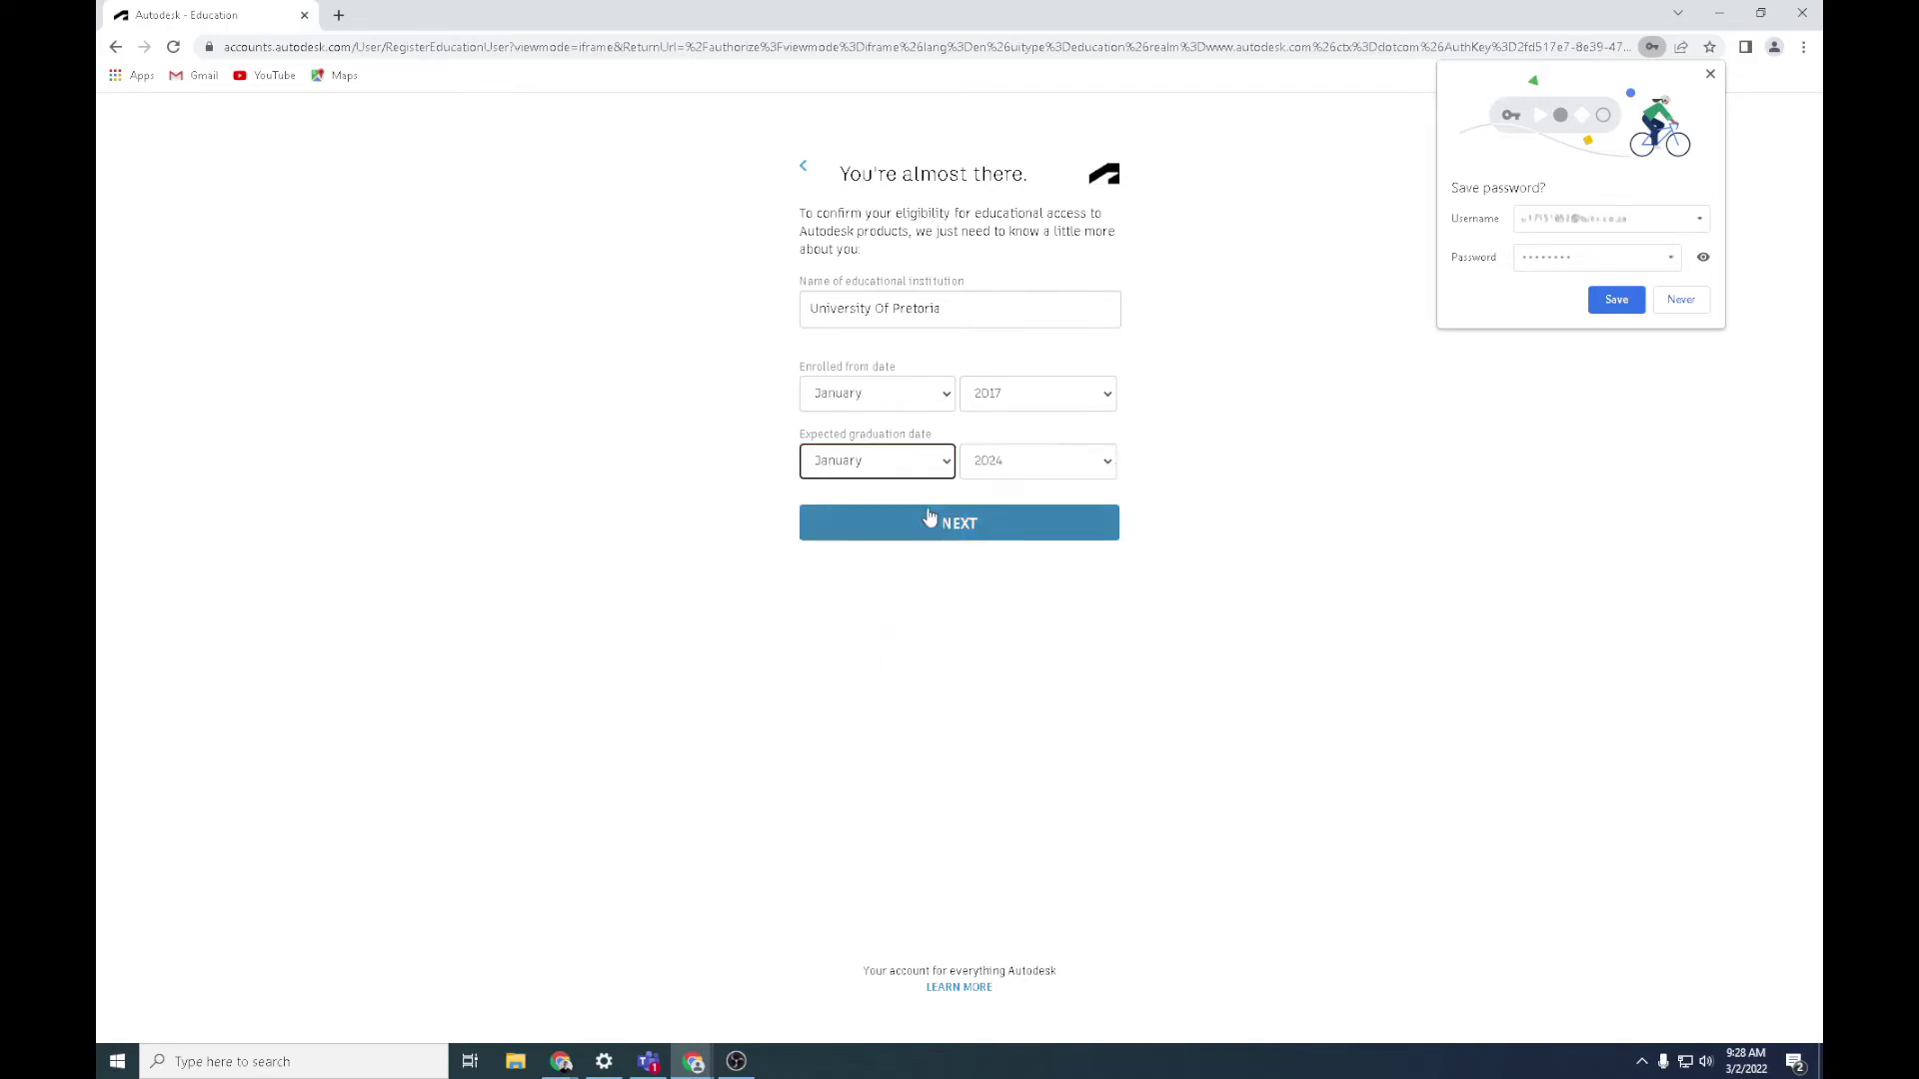
{"action": "left_click", "coordinate": [940, 524]}
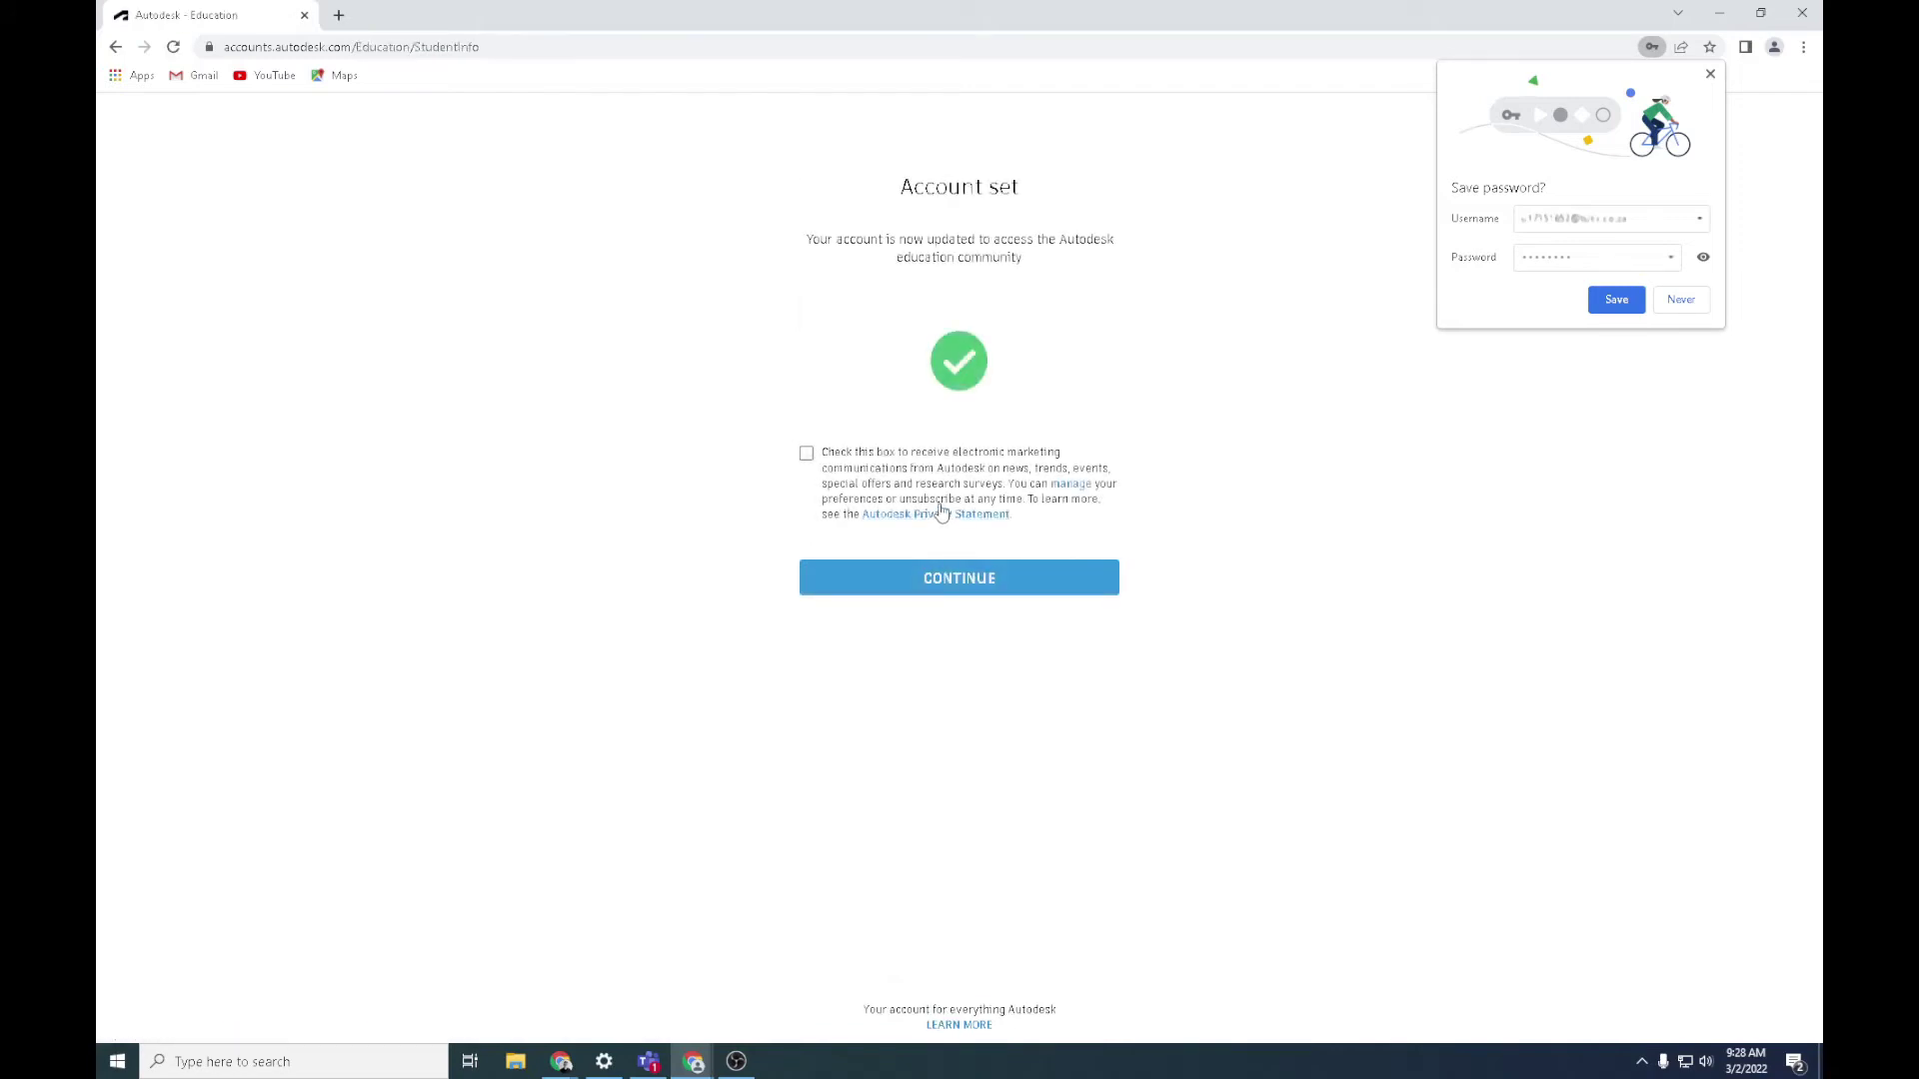
Opt in to marketing e-mails and continue to the education software catalog
{"action": "left_click", "coordinate": [807, 453]}
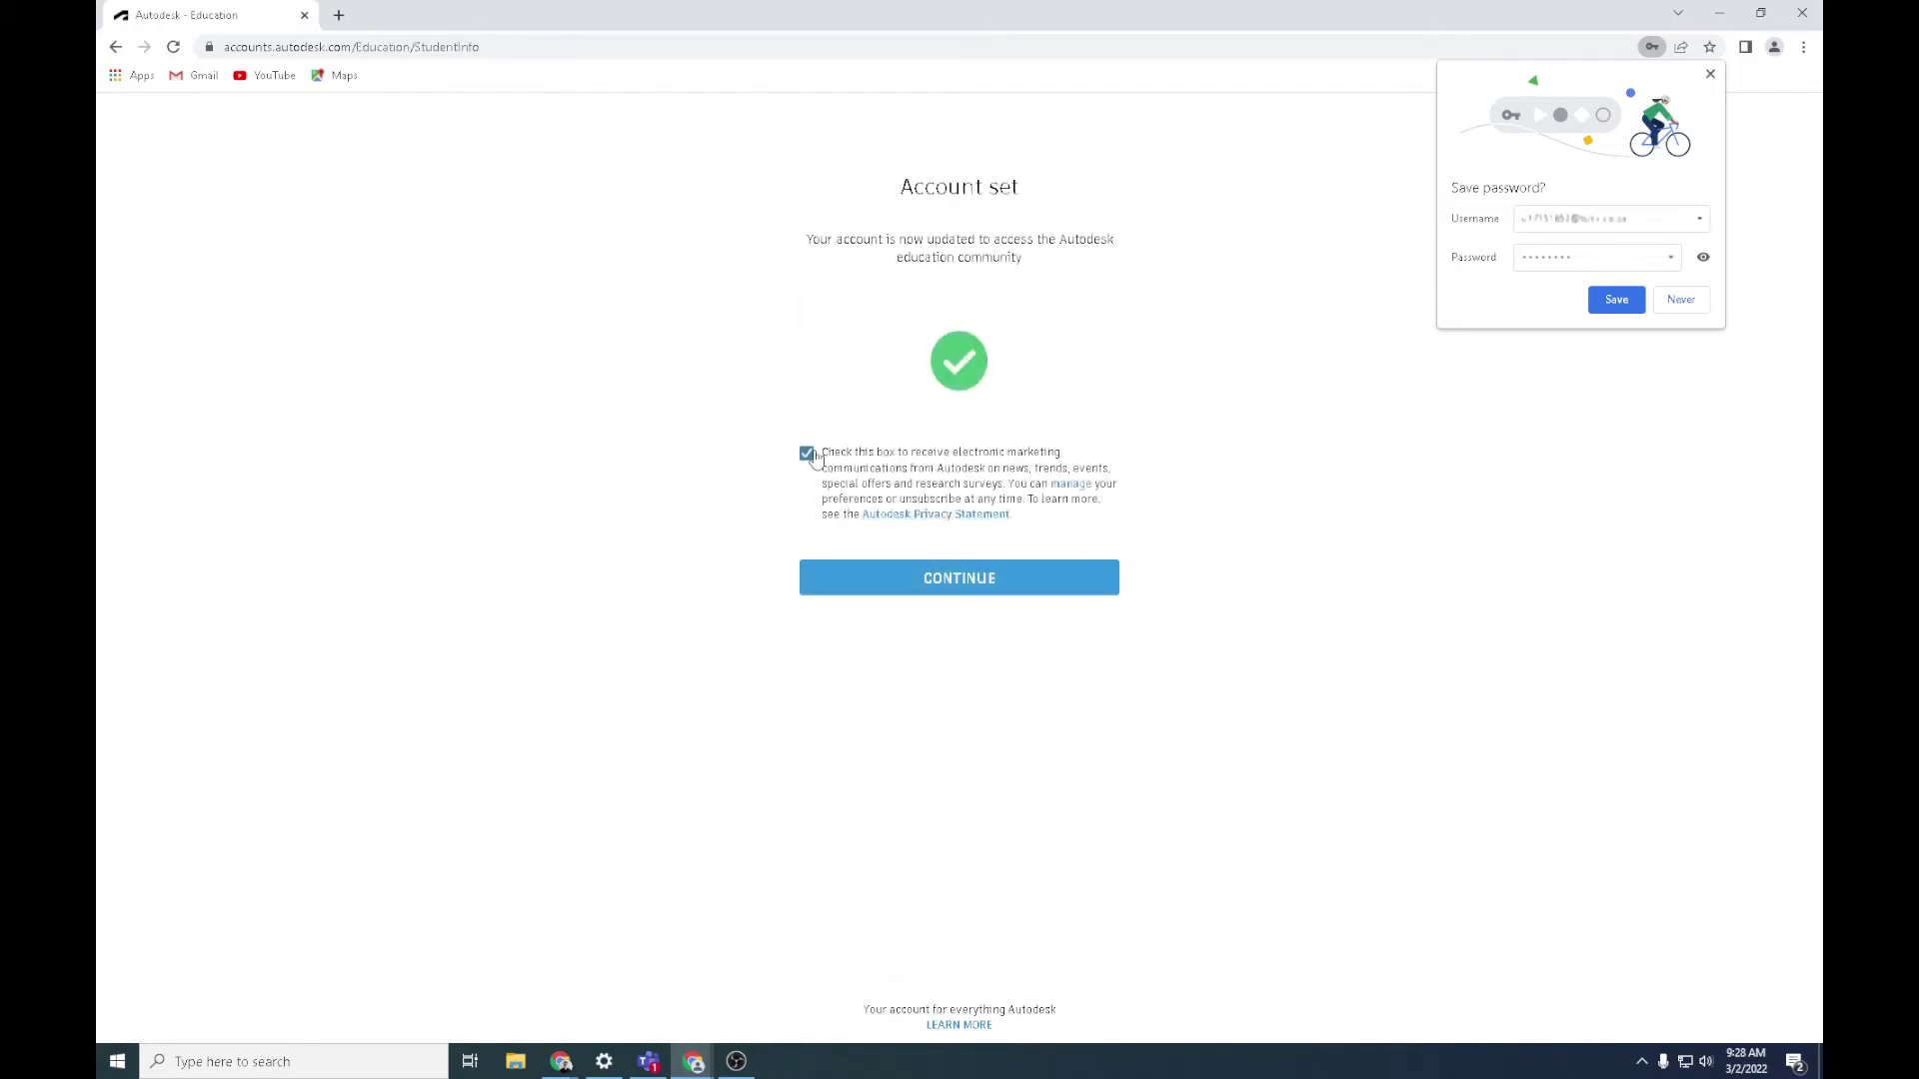
{"action": "left_click", "coordinate": [935, 584]}
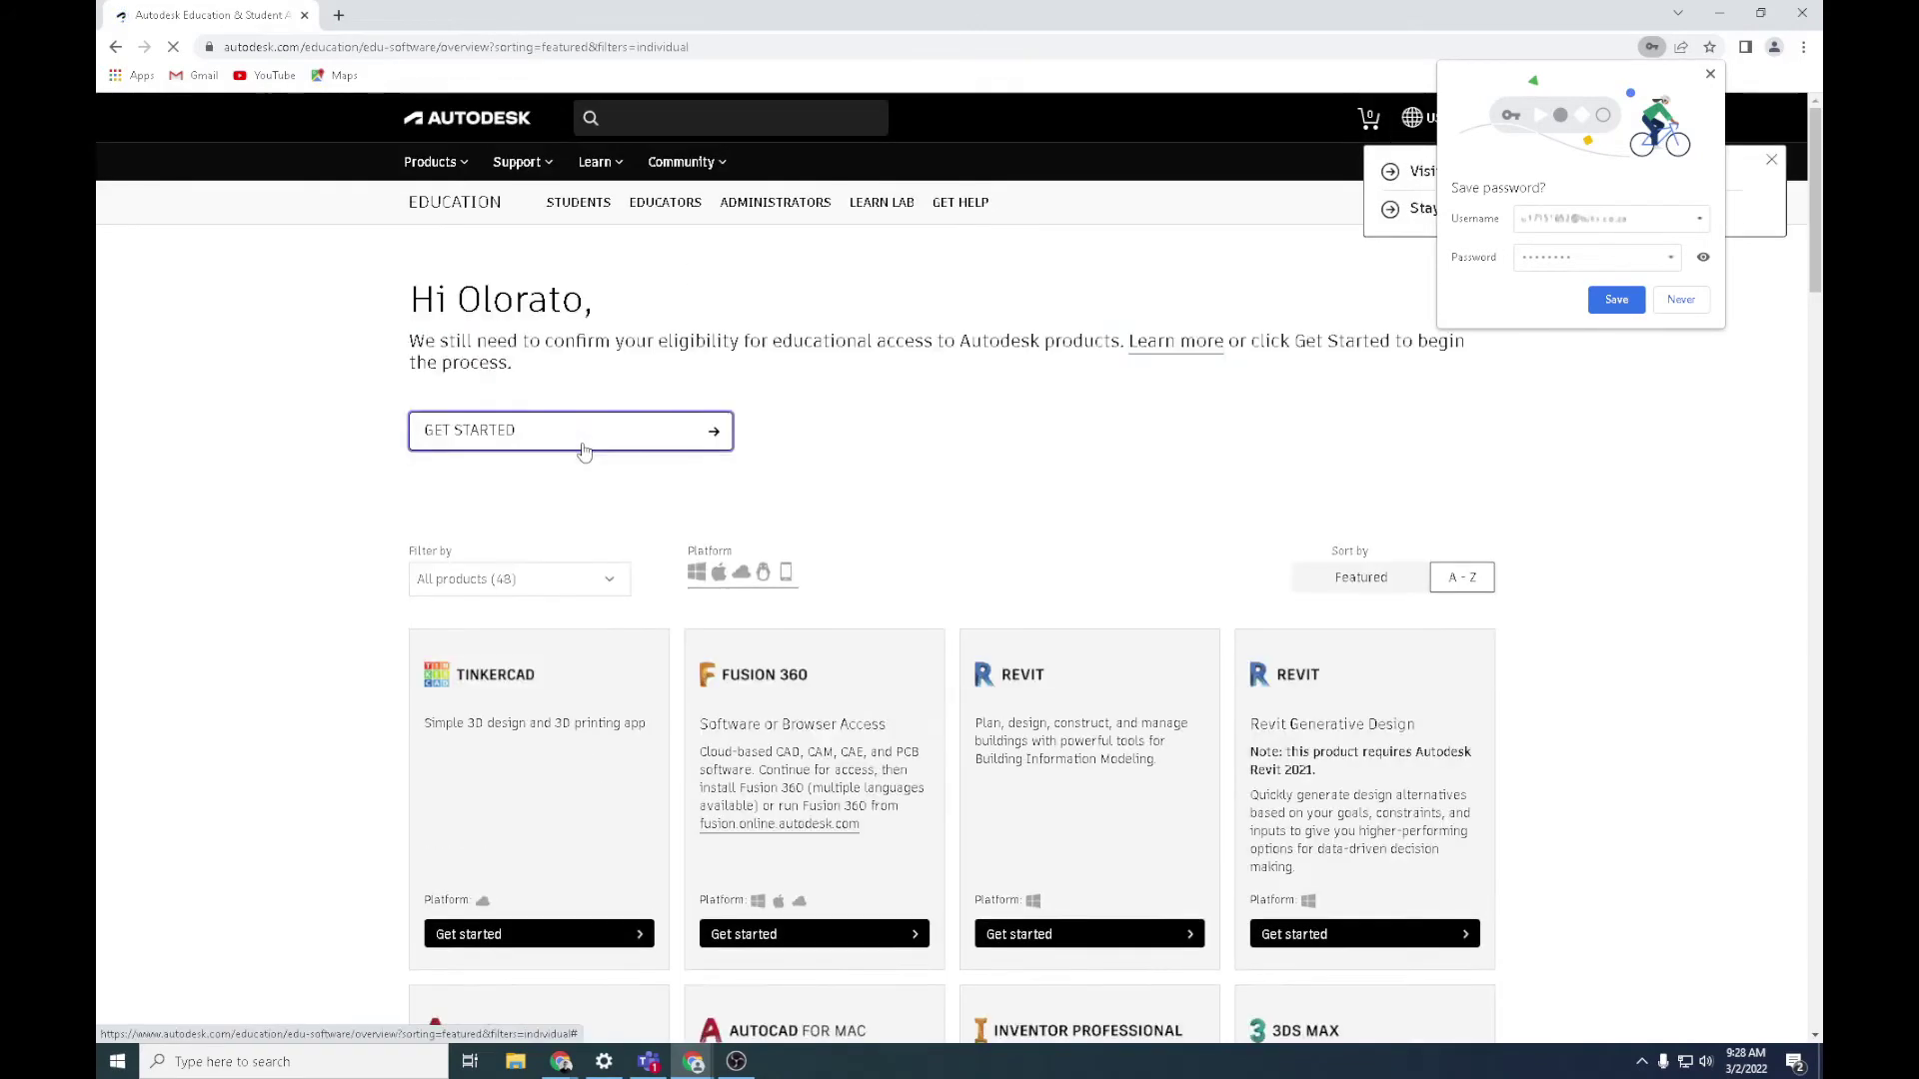
{"action": "scroll", "coordinate": [590, 460], "scroll_direction": "down", "scroll_amount": 8}
{"action": "scroll", "coordinate": [594, 473], "scroll_direction": "down", "scroll_amount": 3}
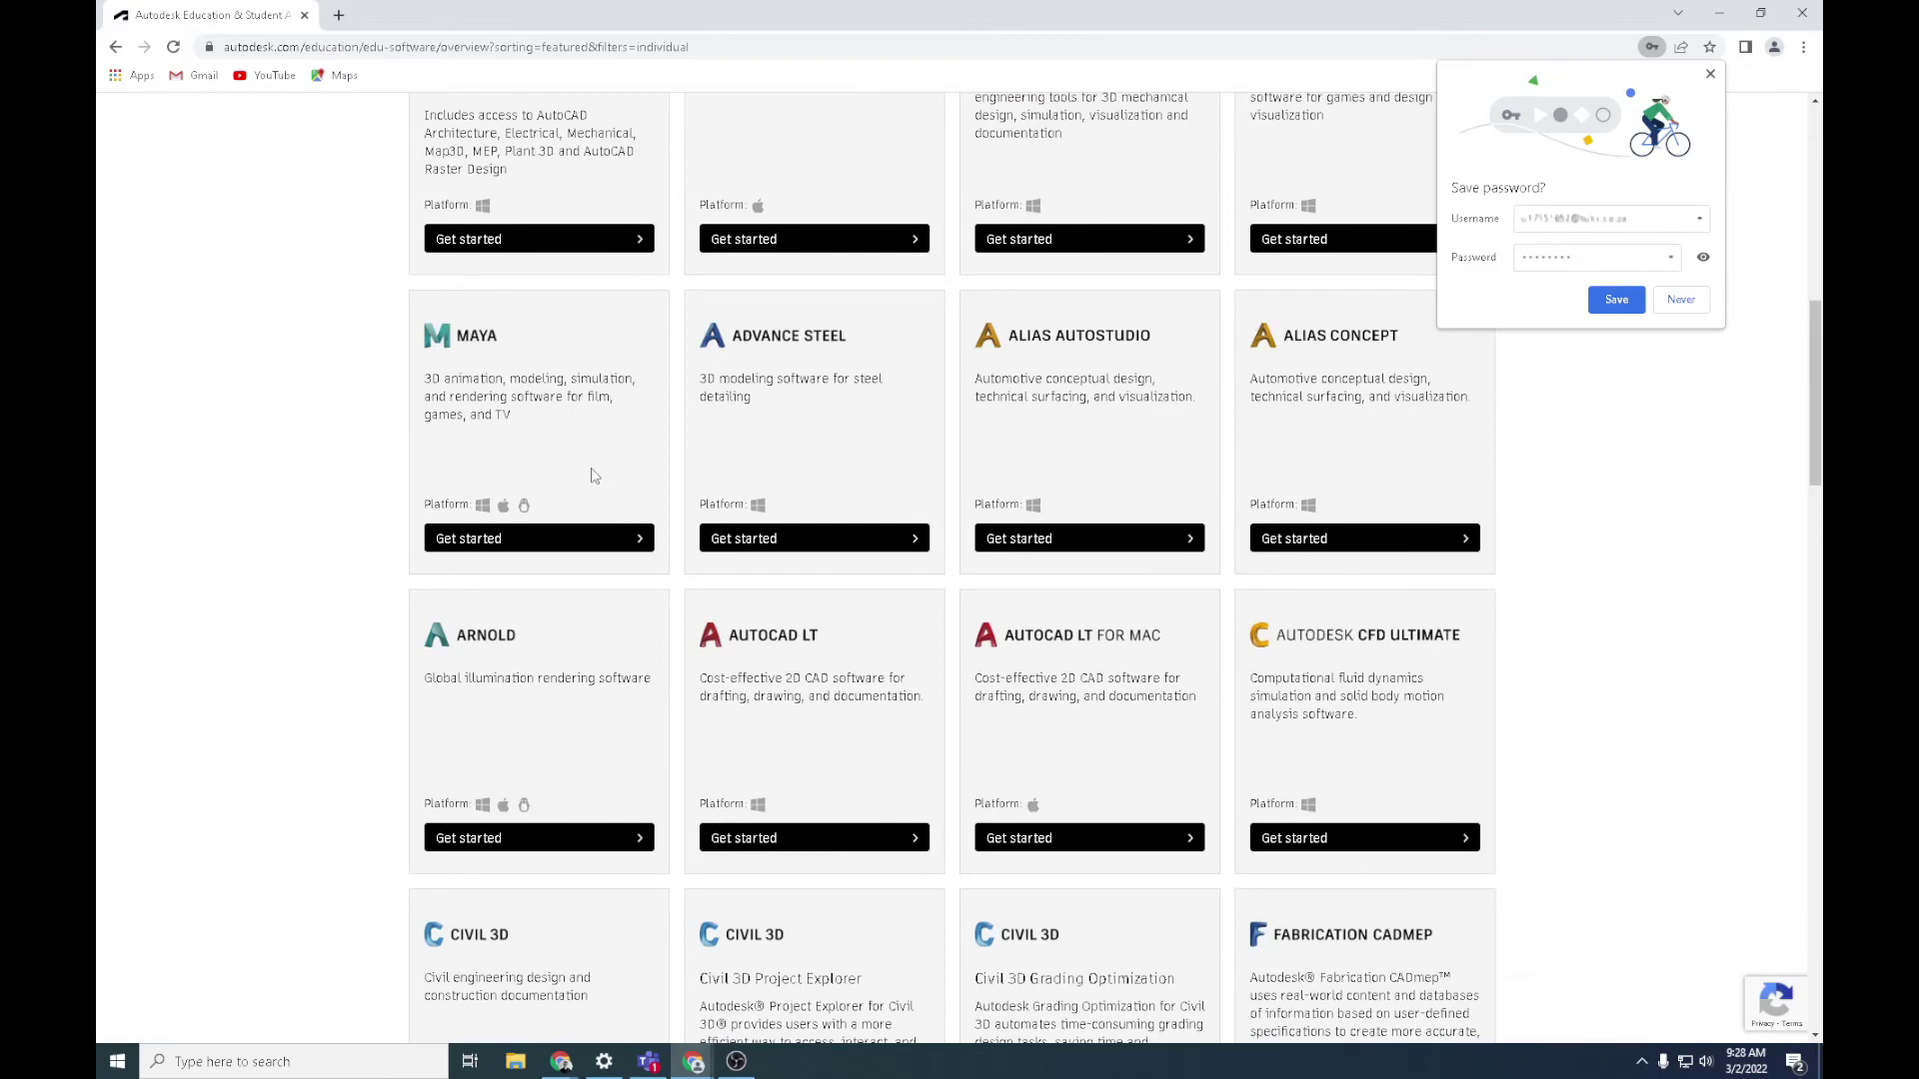
{"action": "scroll", "coordinate": [591, 476], "scroll_direction": "up", "scroll_amount": 4}
{"action": "scroll", "coordinate": [592, 475], "scroll_direction": "up", "scroll_amount": 1}
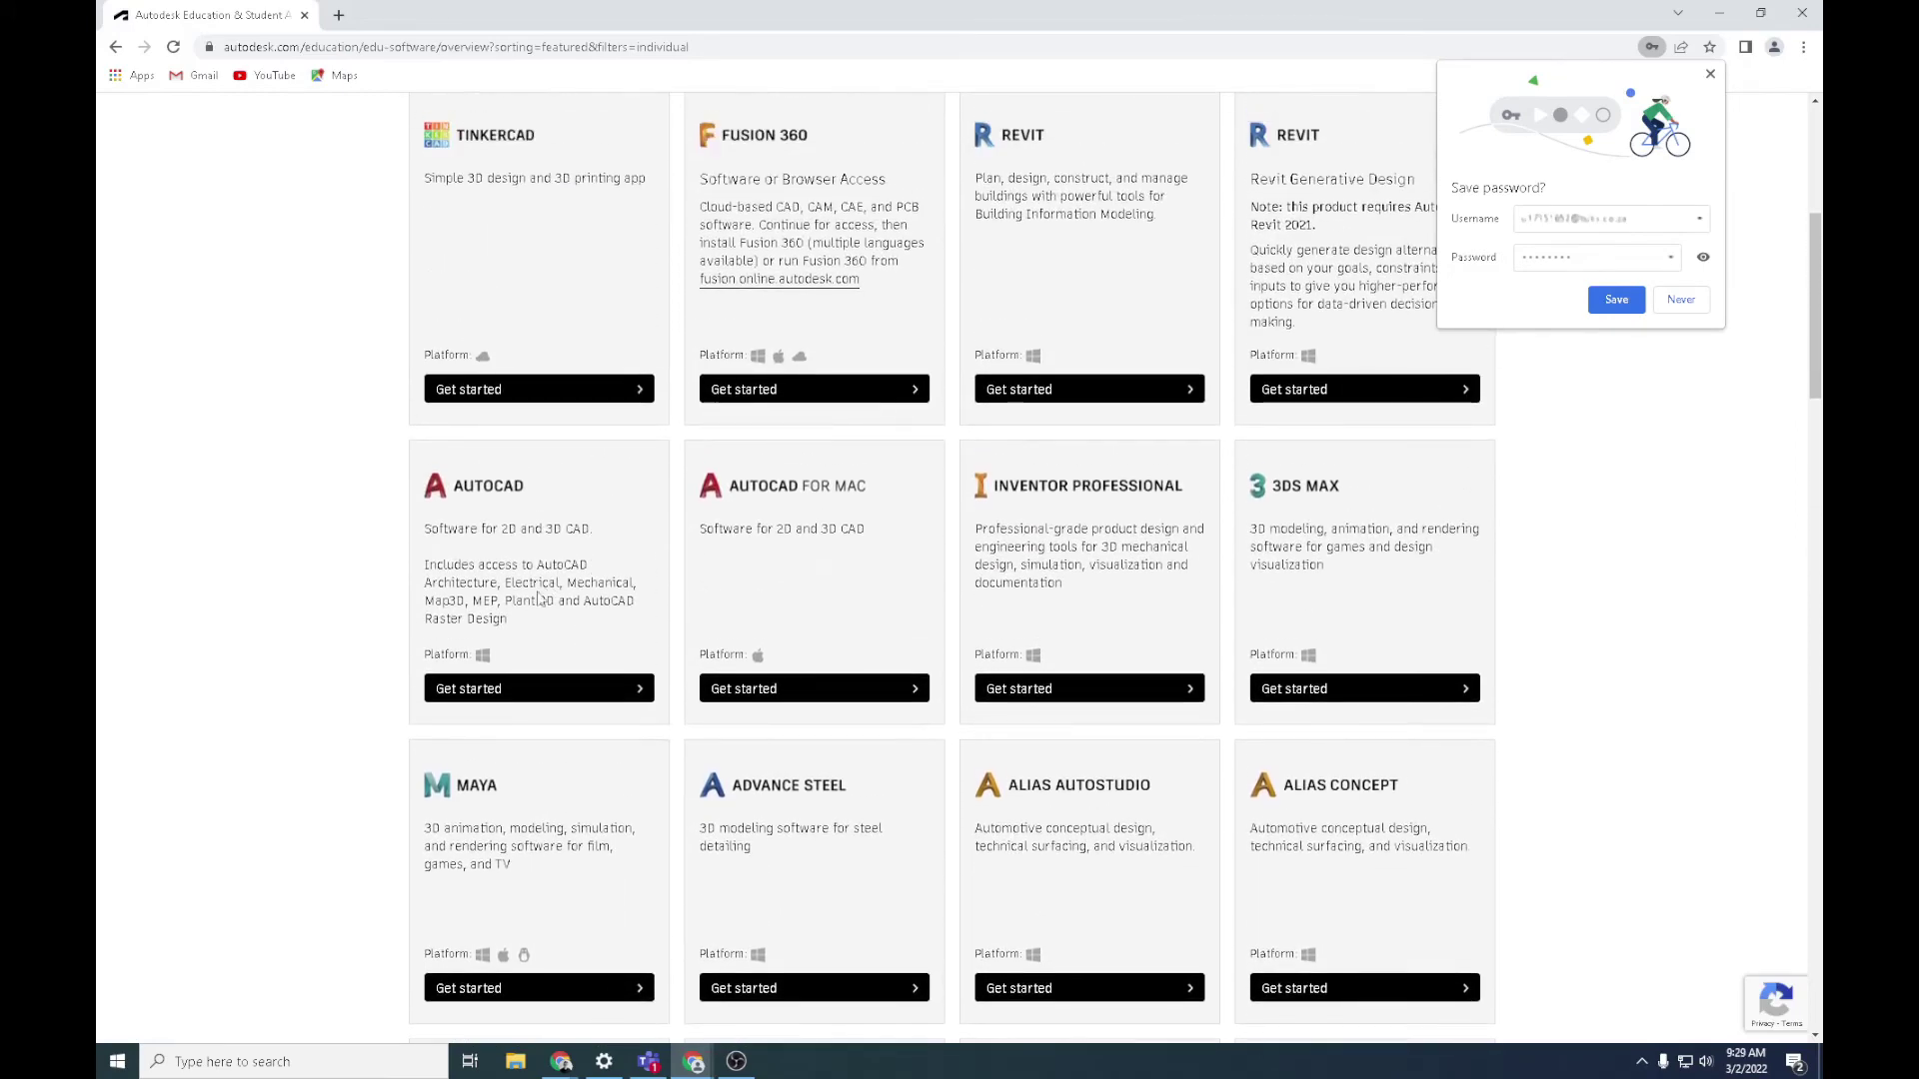
Choose Get started on AutoCAD and confirm the prefilled eligibility details
{"action": "left_click", "coordinate": [533, 688]}
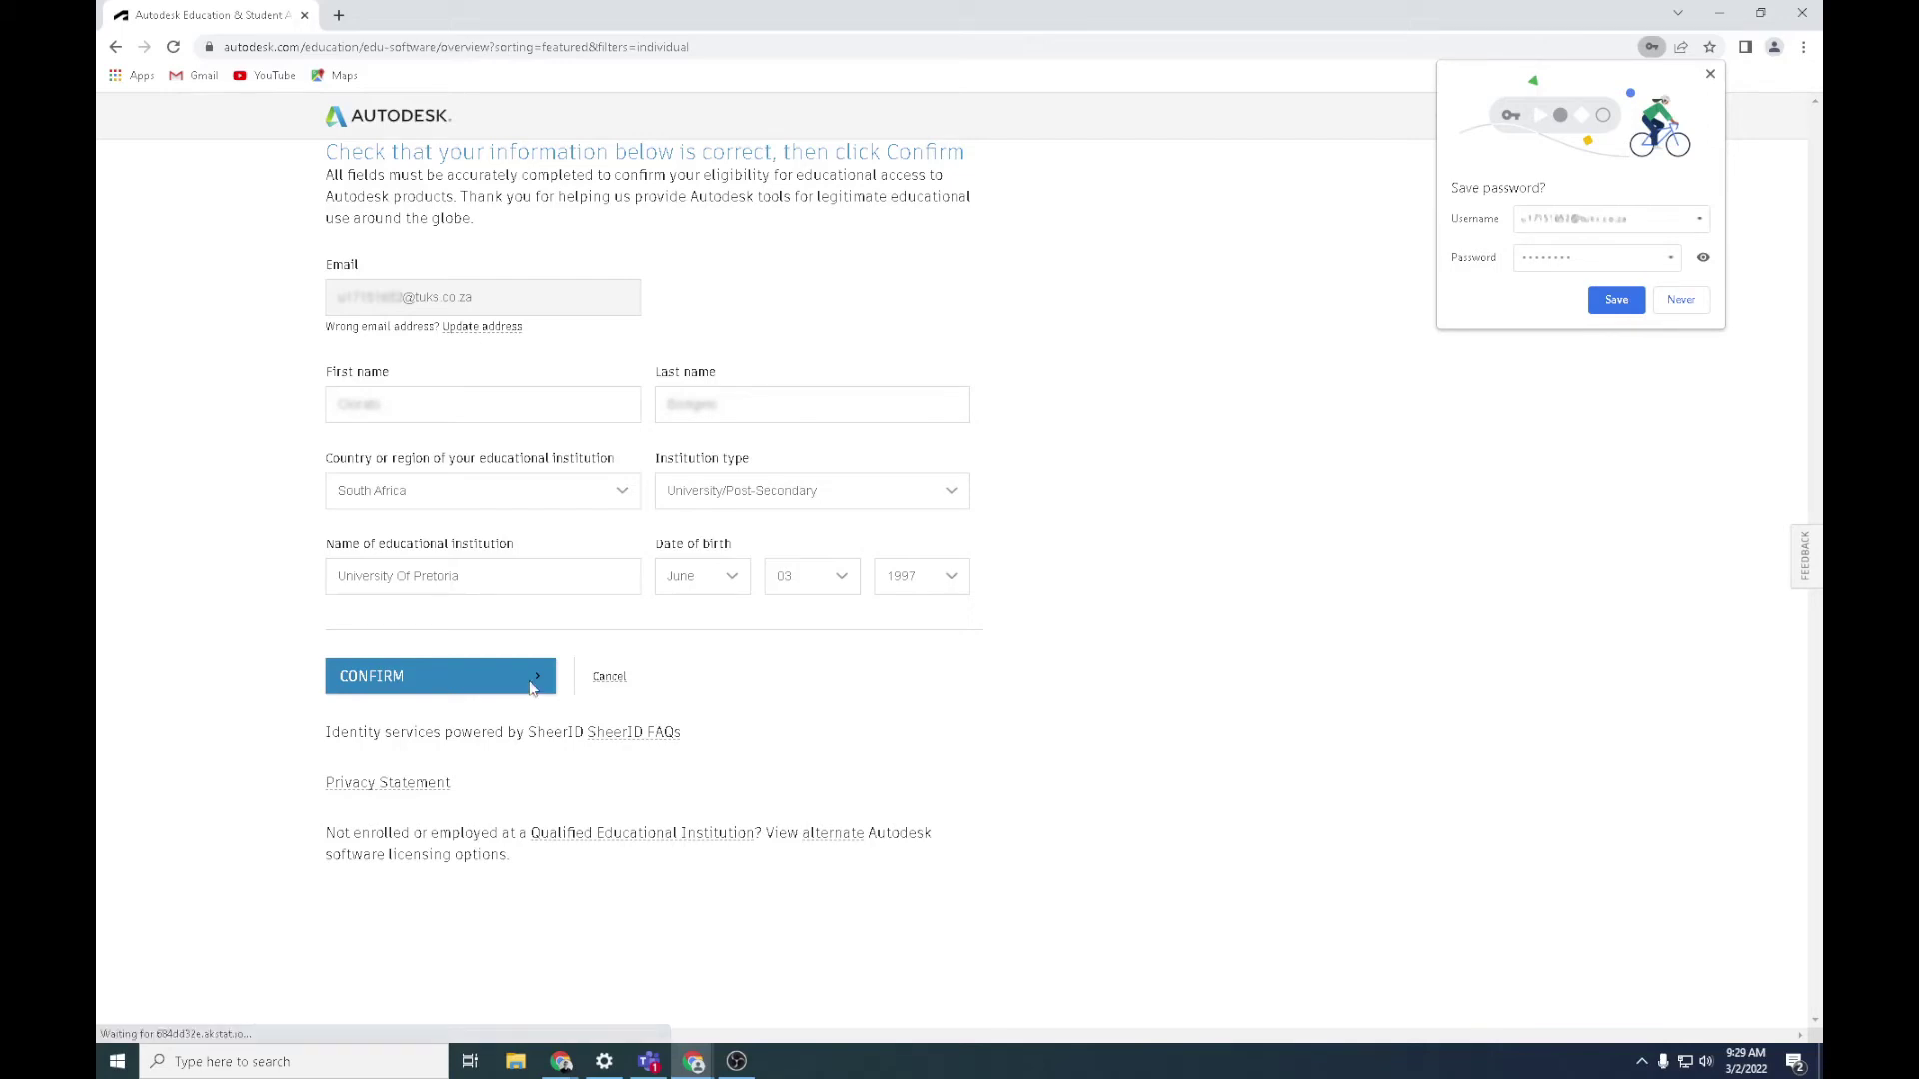
{"action": "left_click", "coordinate": [531, 689]}
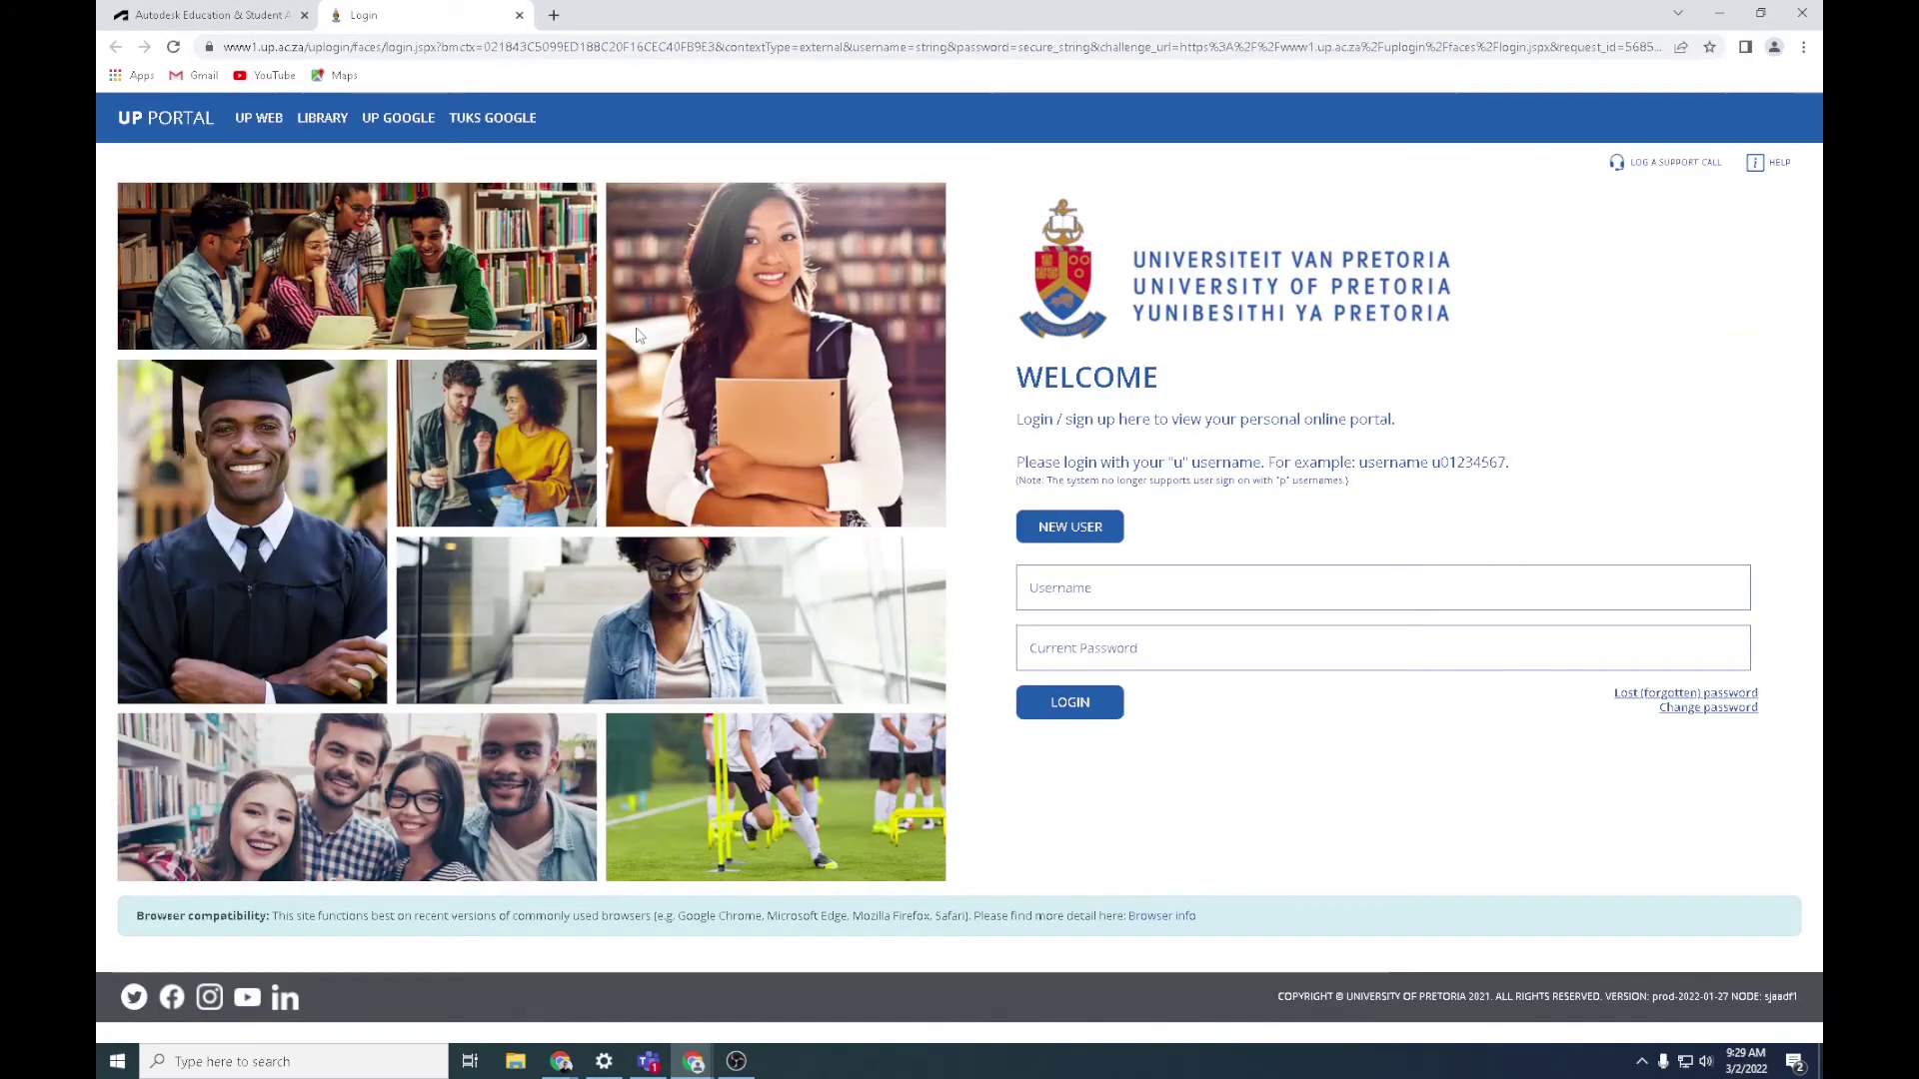
Log in to the UP Portal with the student username and password
{"action": "left_click", "coordinate": [1063, 595]}
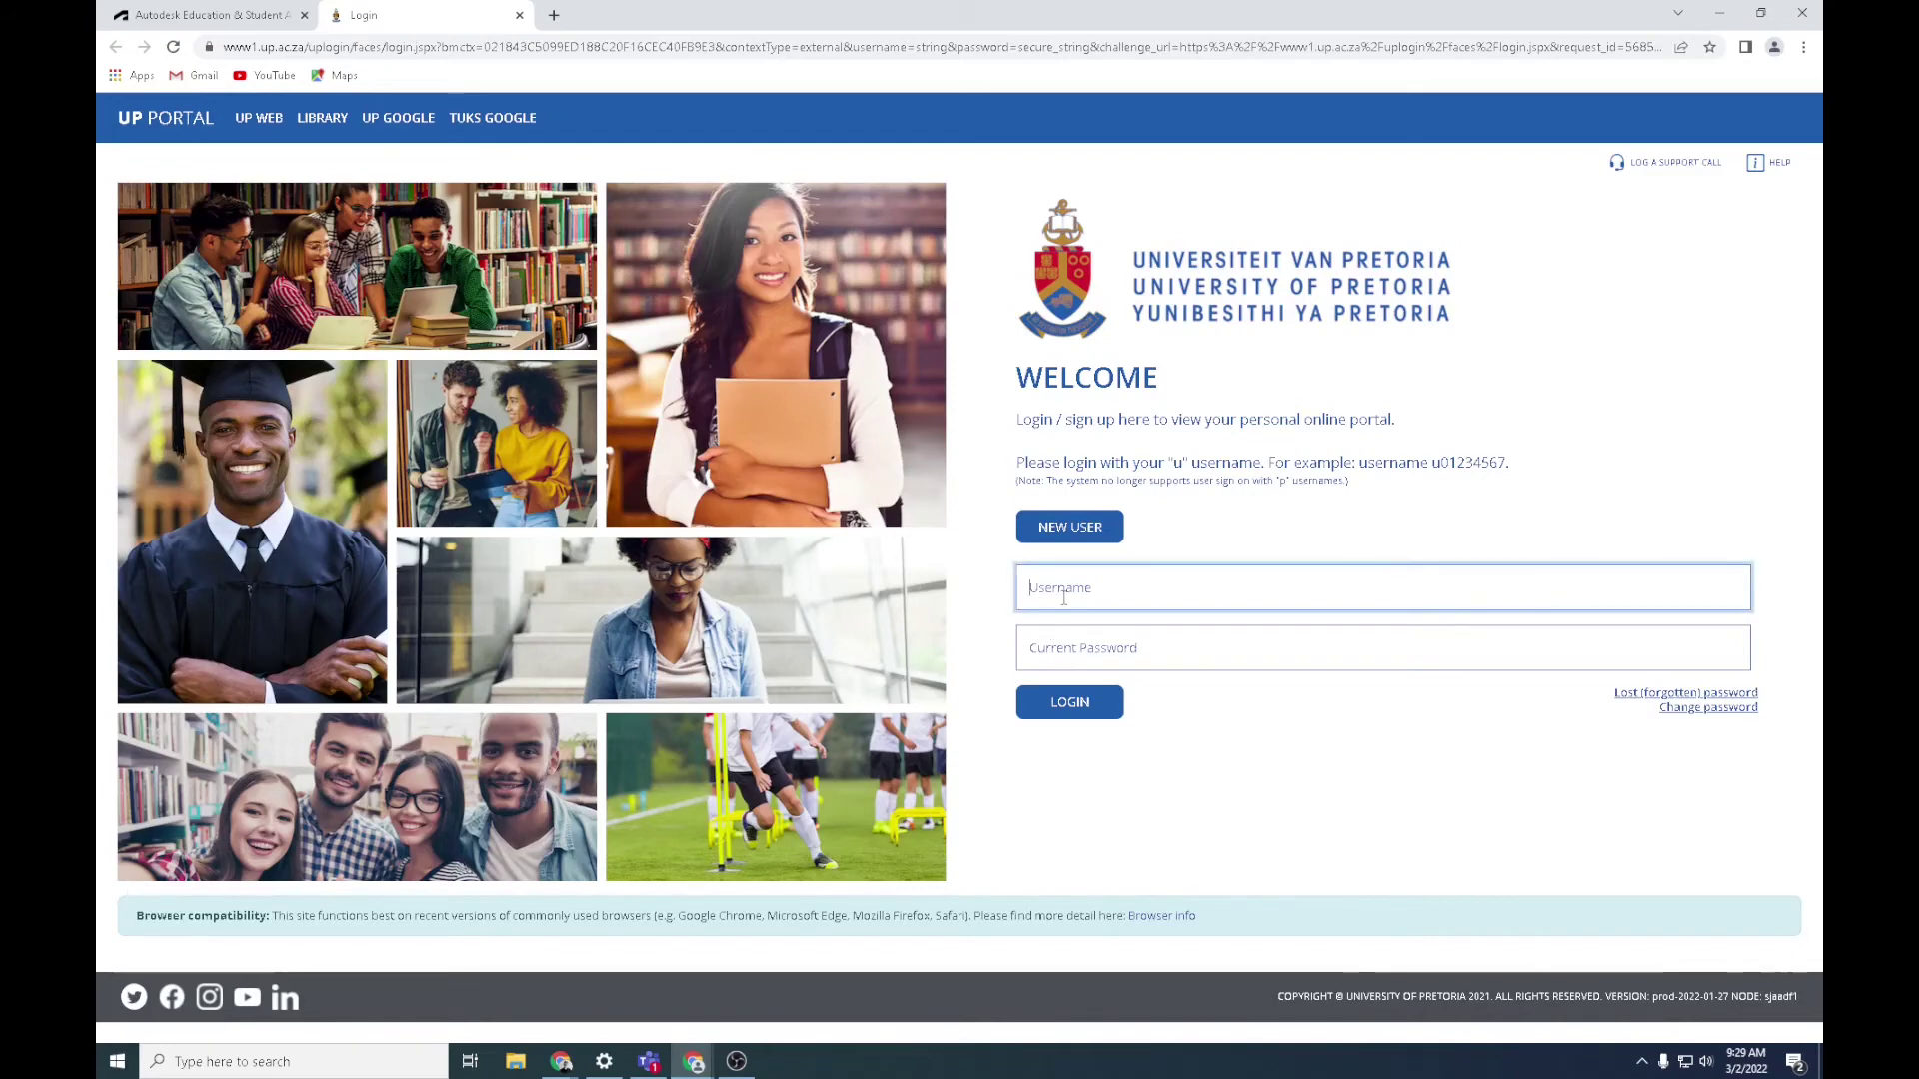
{"action": "key", "text": "Tab"}
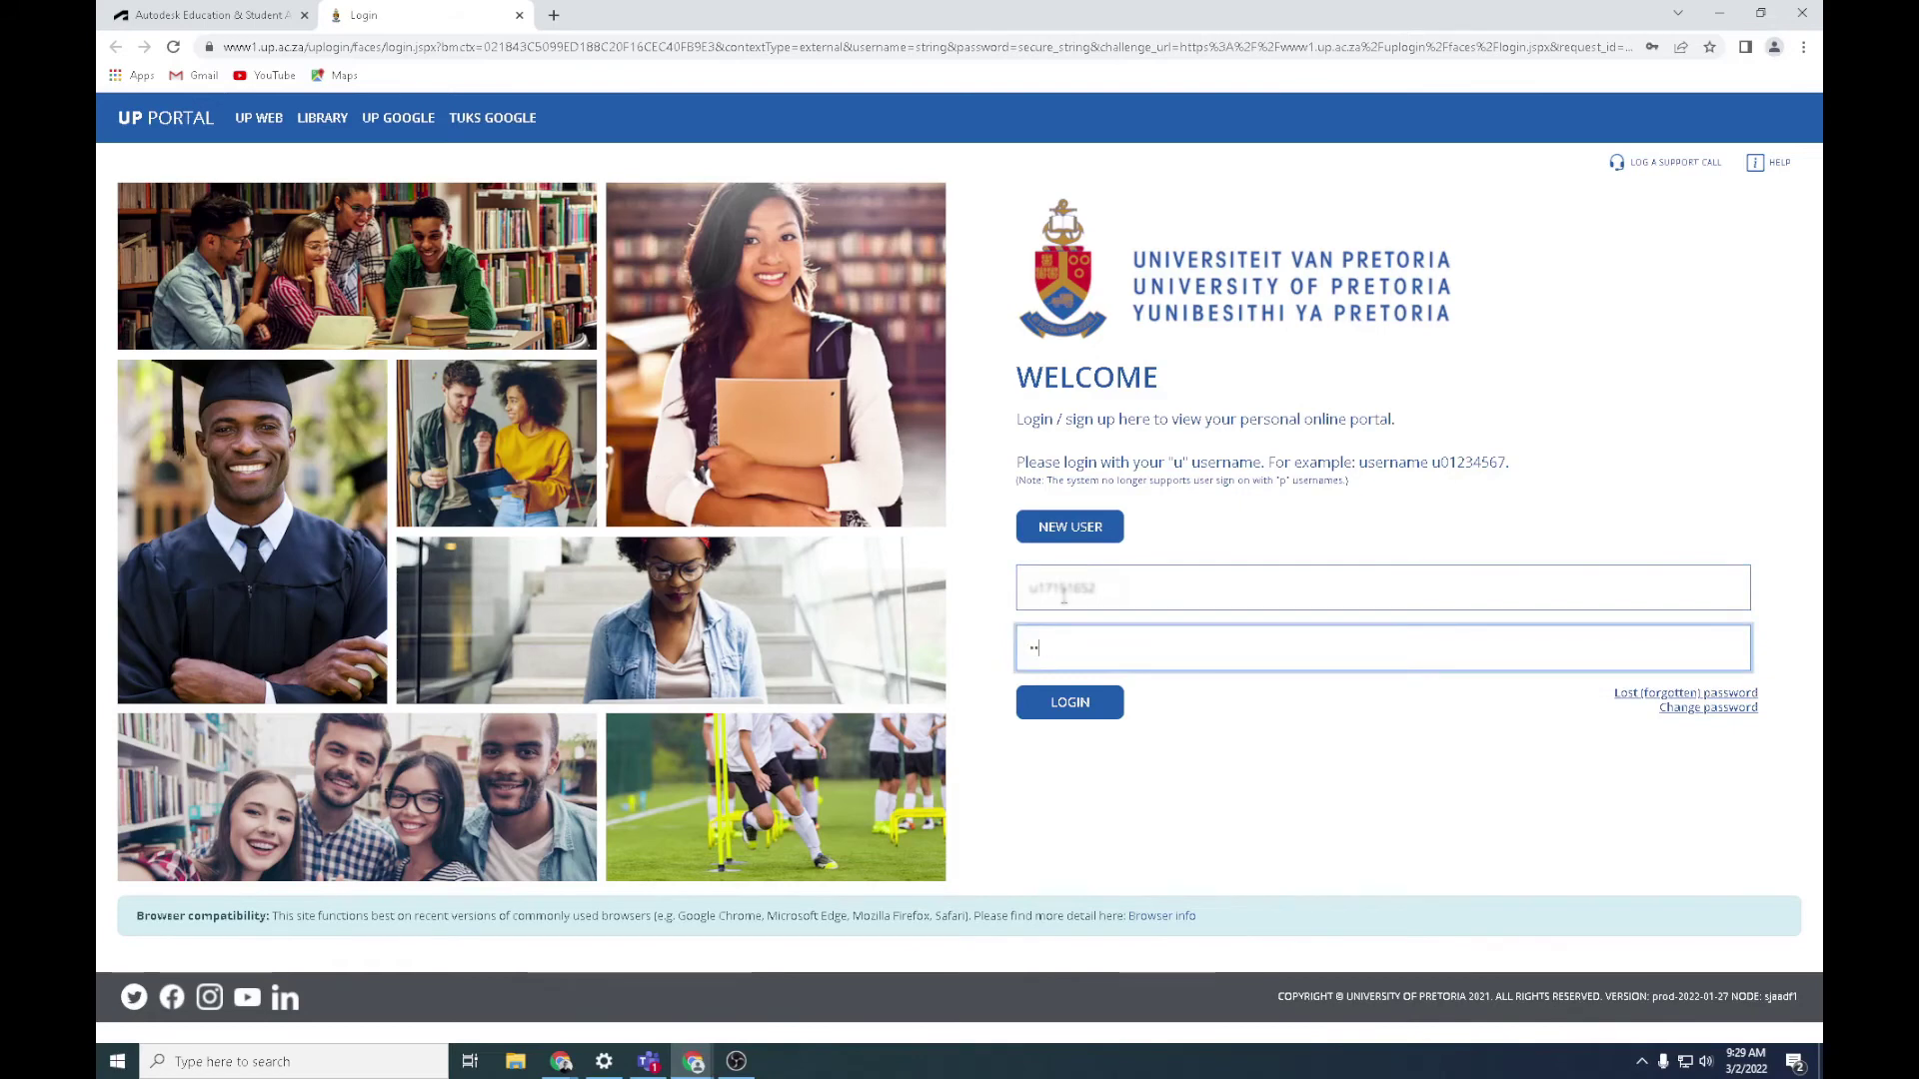
{"action": "left_click", "coordinate": [1068, 718]}
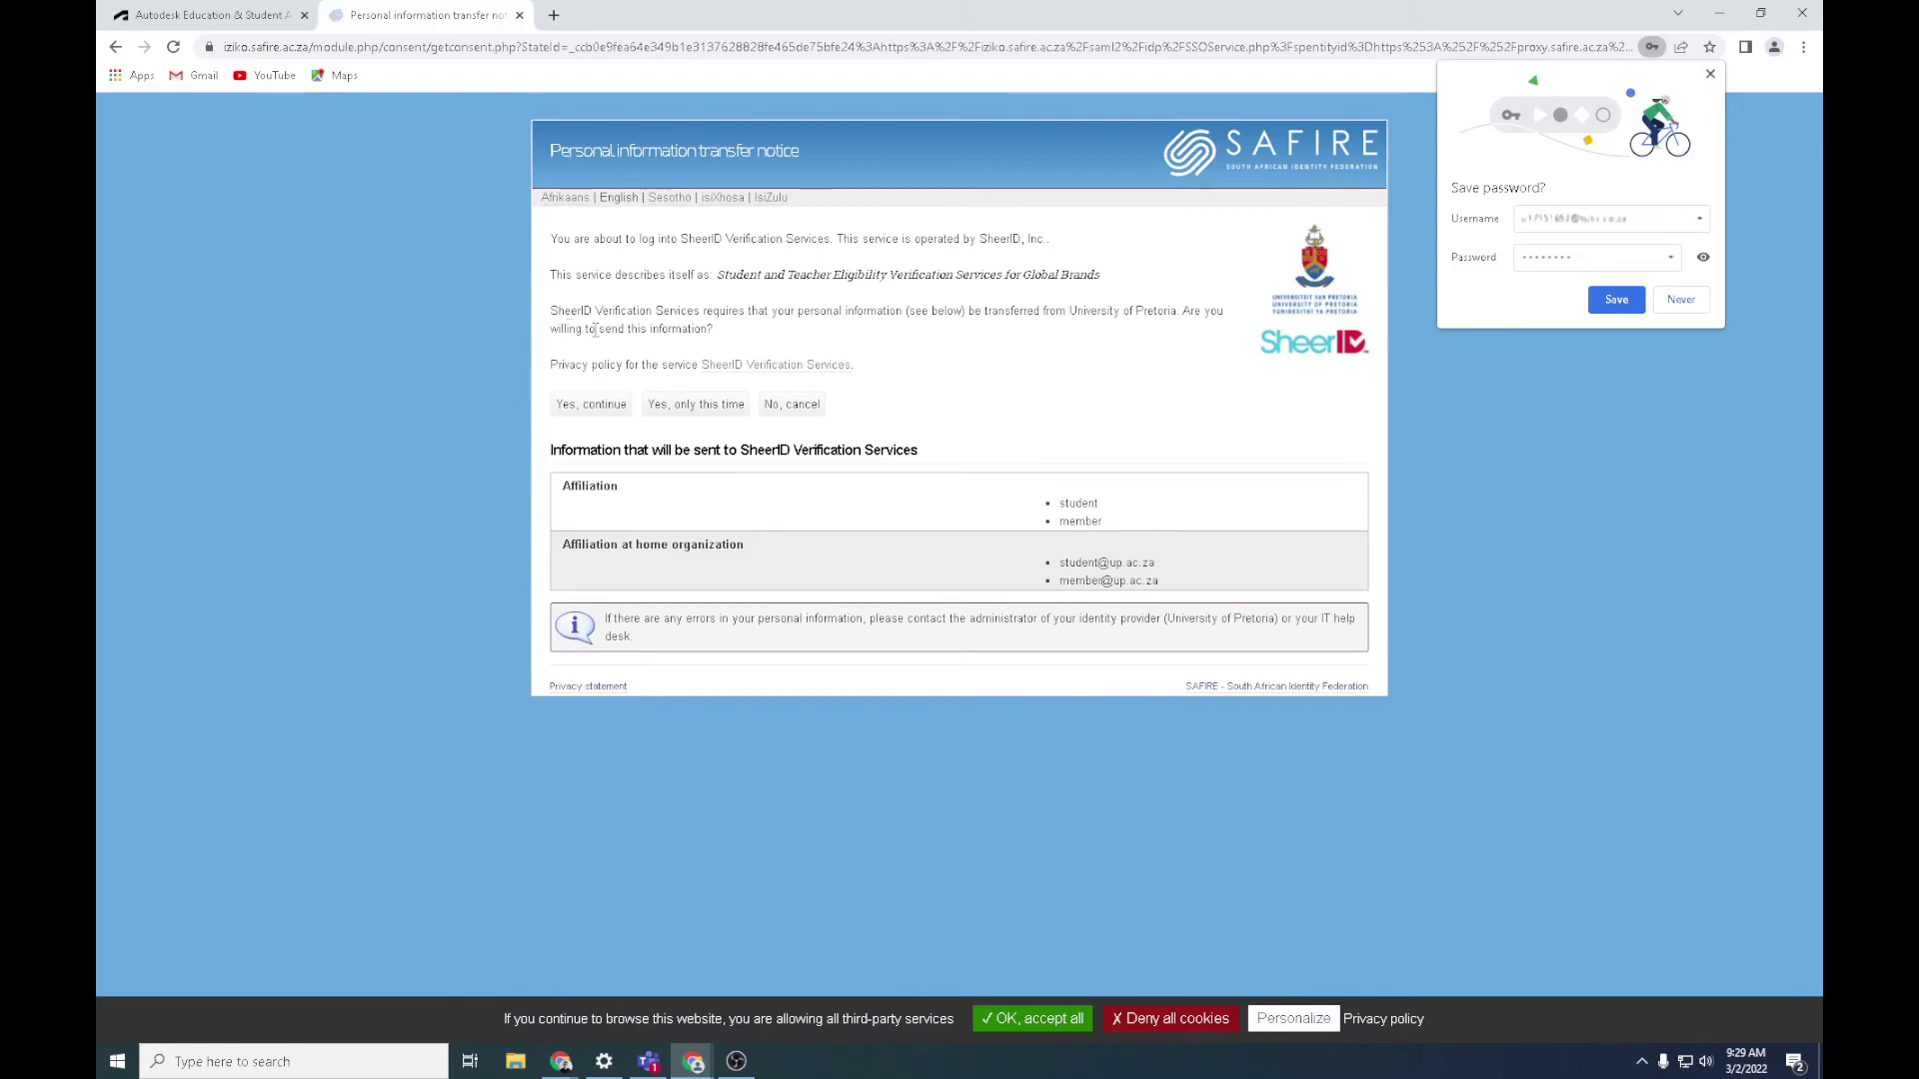
Consent to share details with SheerID, then return to Autodesk's 'You're Confirmed!' message
{"action": "left_click", "coordinate": [601, 405]}
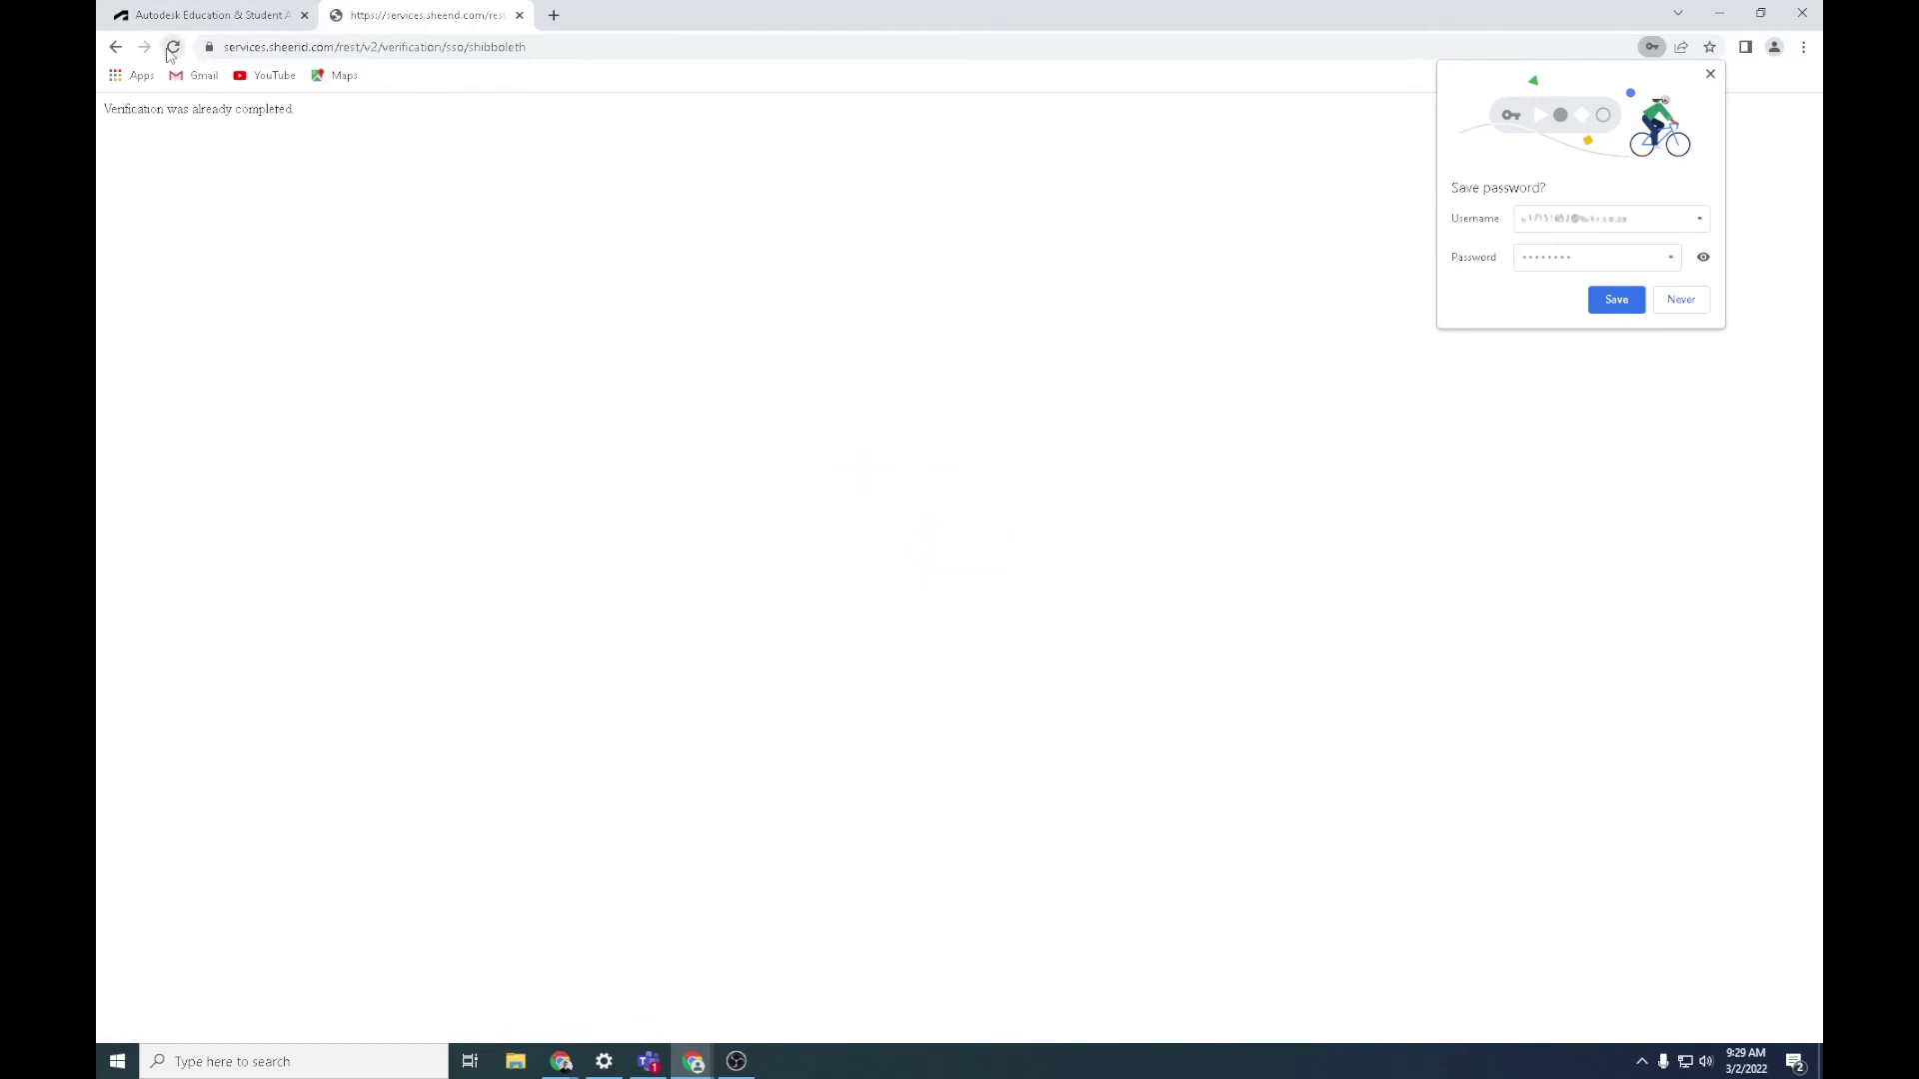
{"action": "left_click", "coordinate": [200, 15]}
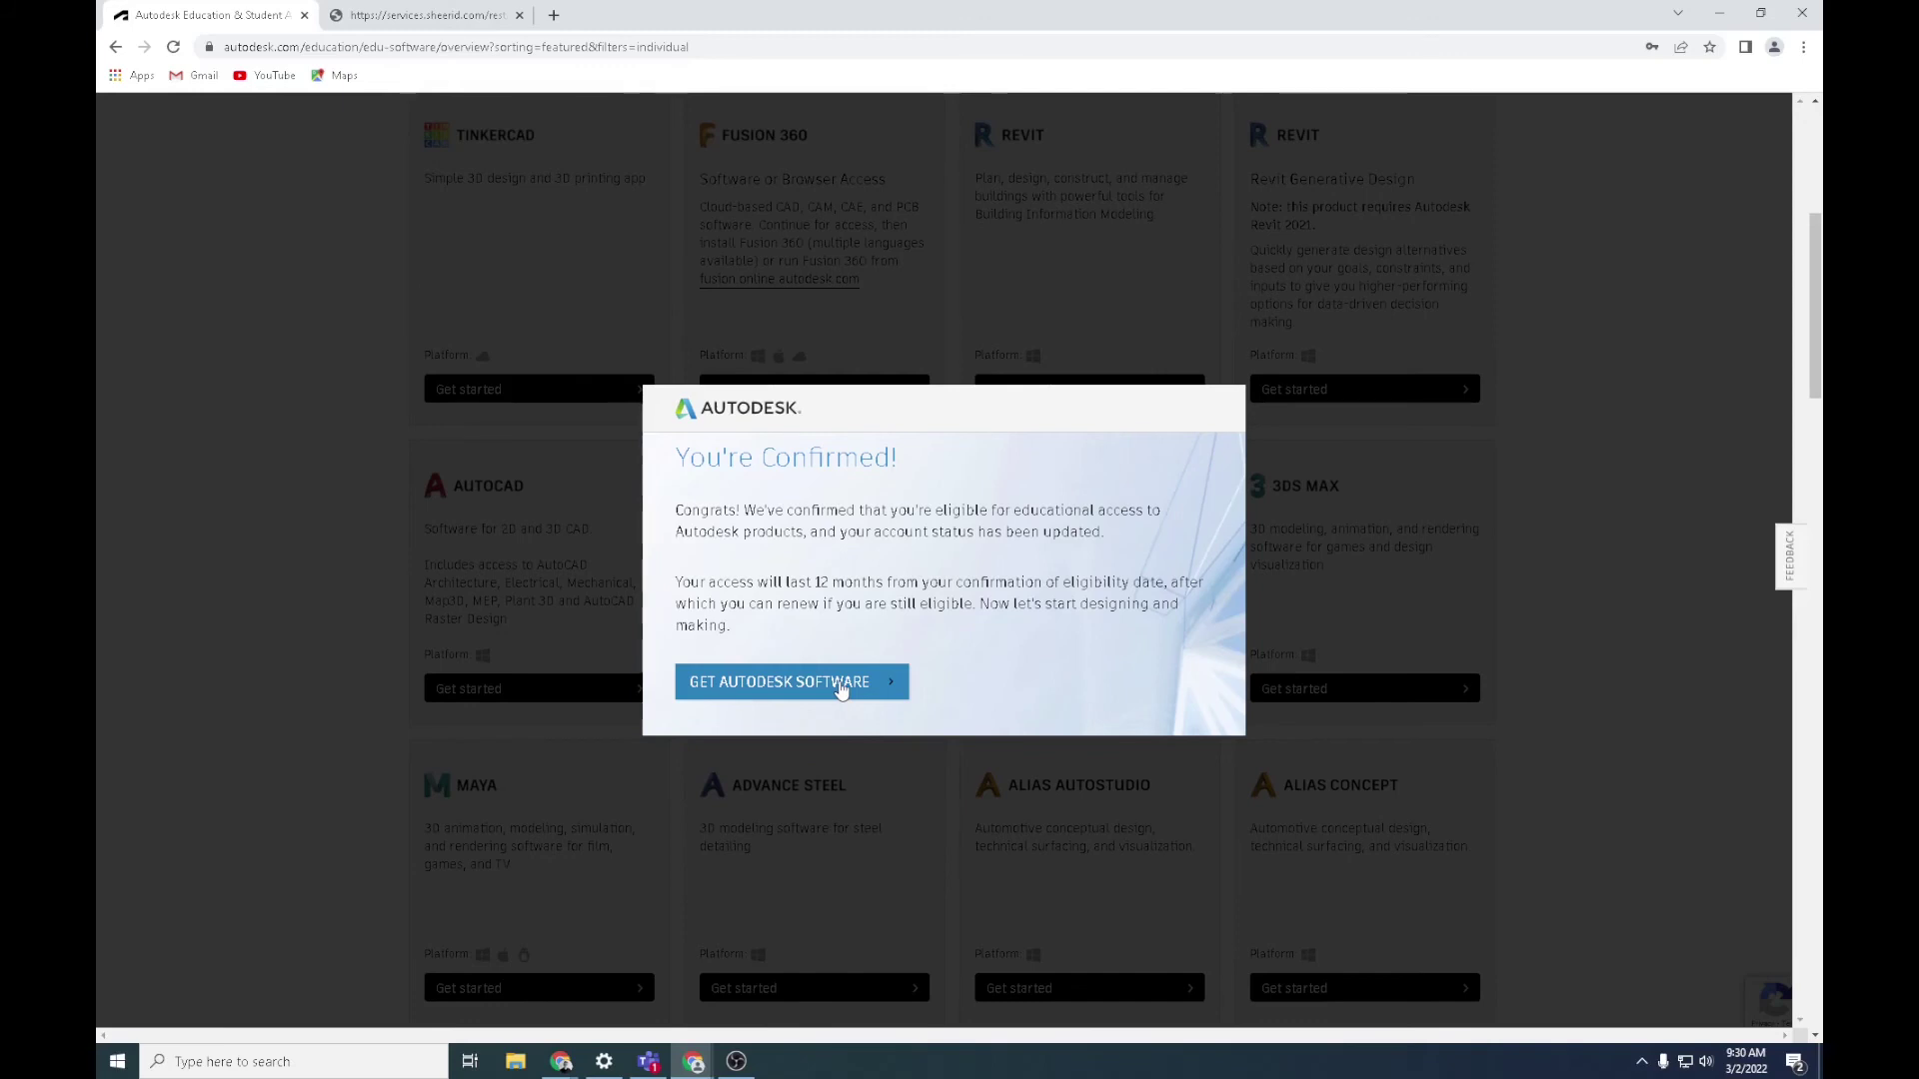
From the Autodesk software catalog, install AutoCAD 2022 for Windows in English and accept the terms
{"action": "left_click", "coordinate": [840, 689]}
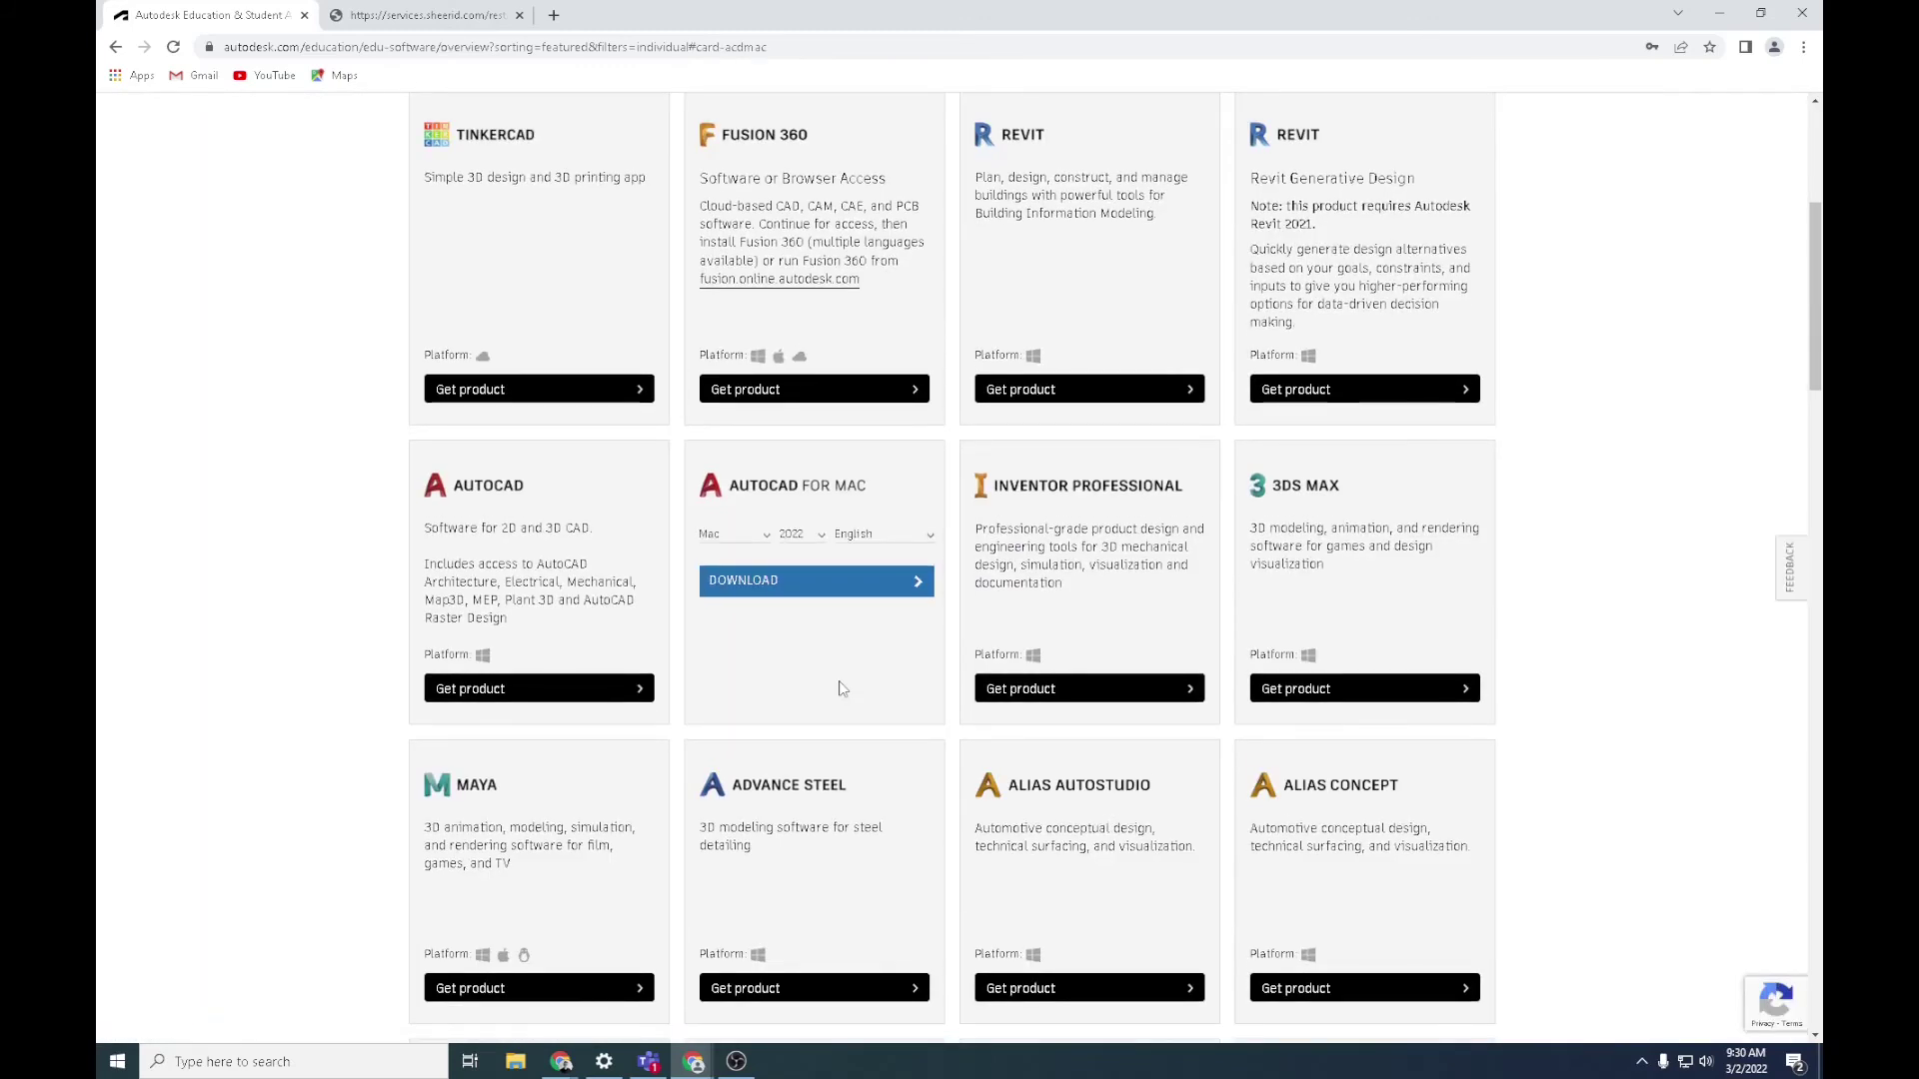
{"action": "left_click", "coordinate": [505, 689]}
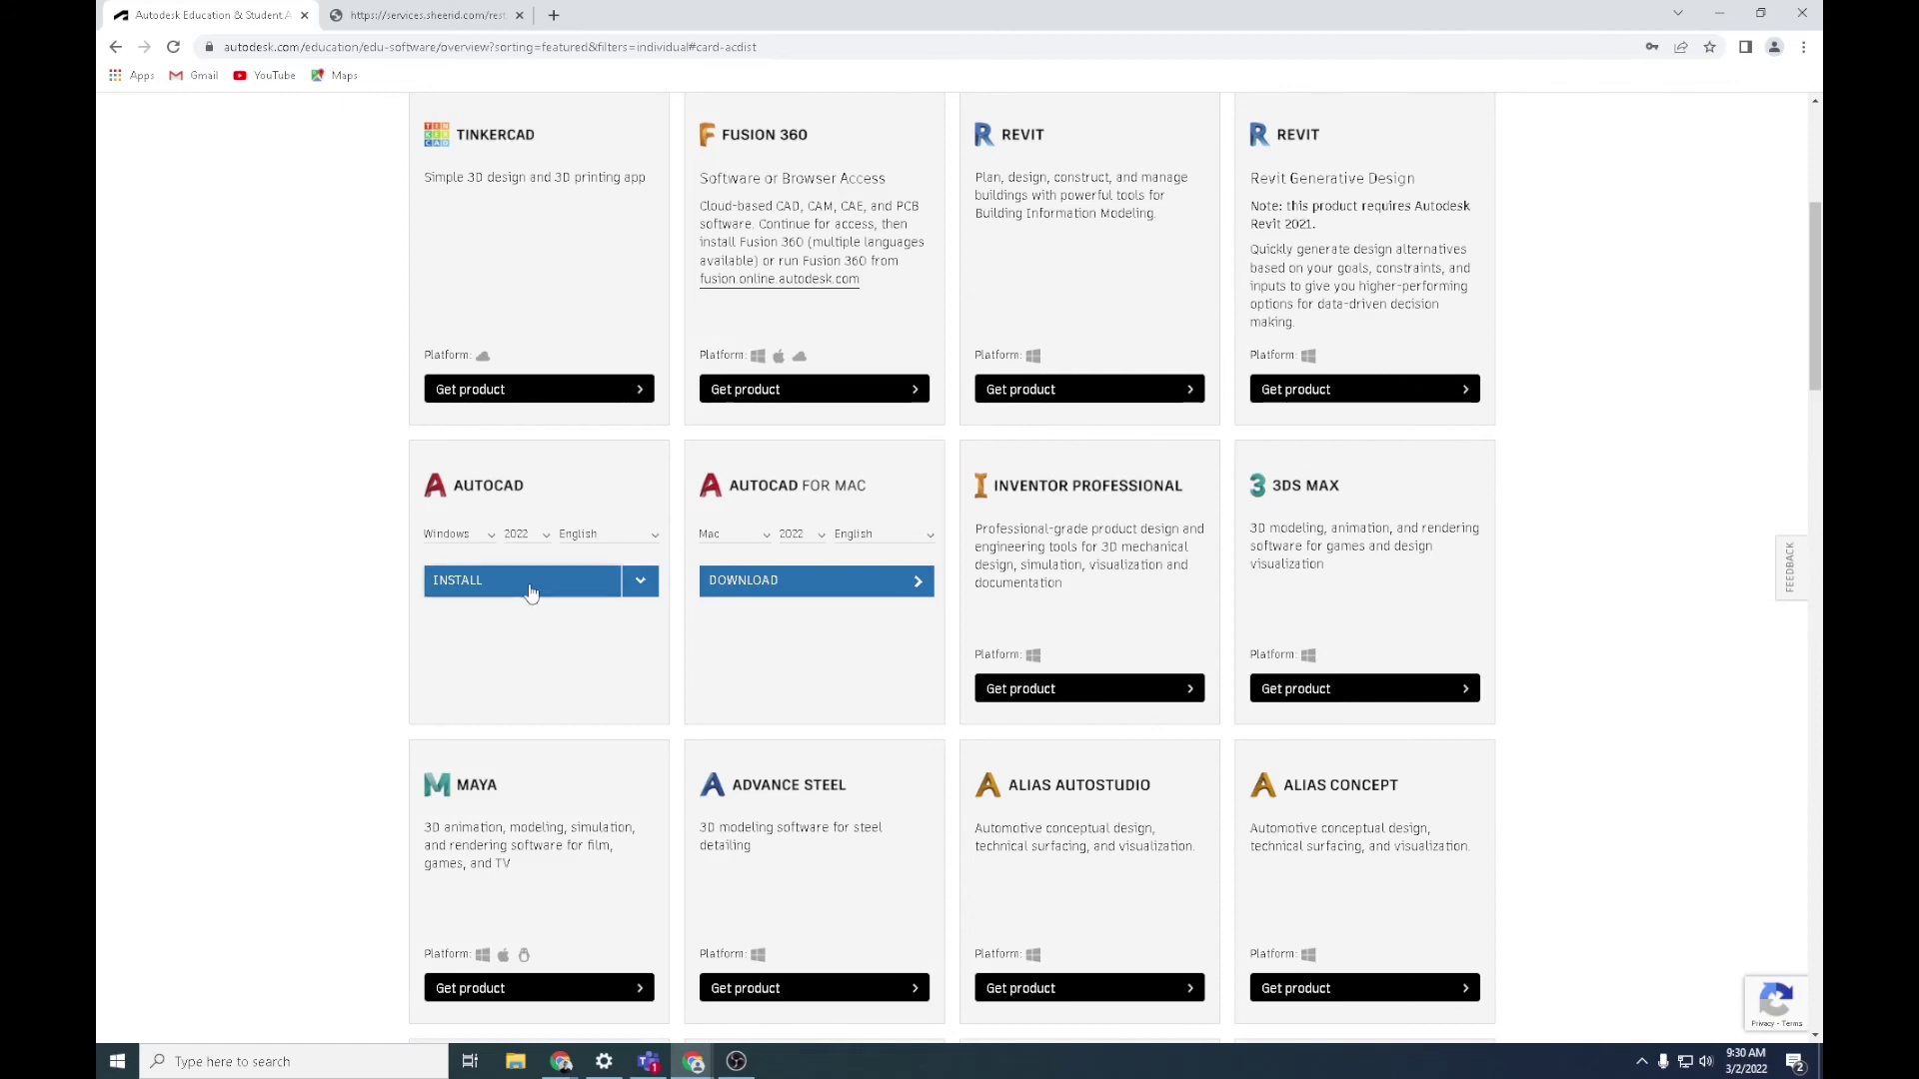
{"action": "left_click", "coordinate": [530, 589]}
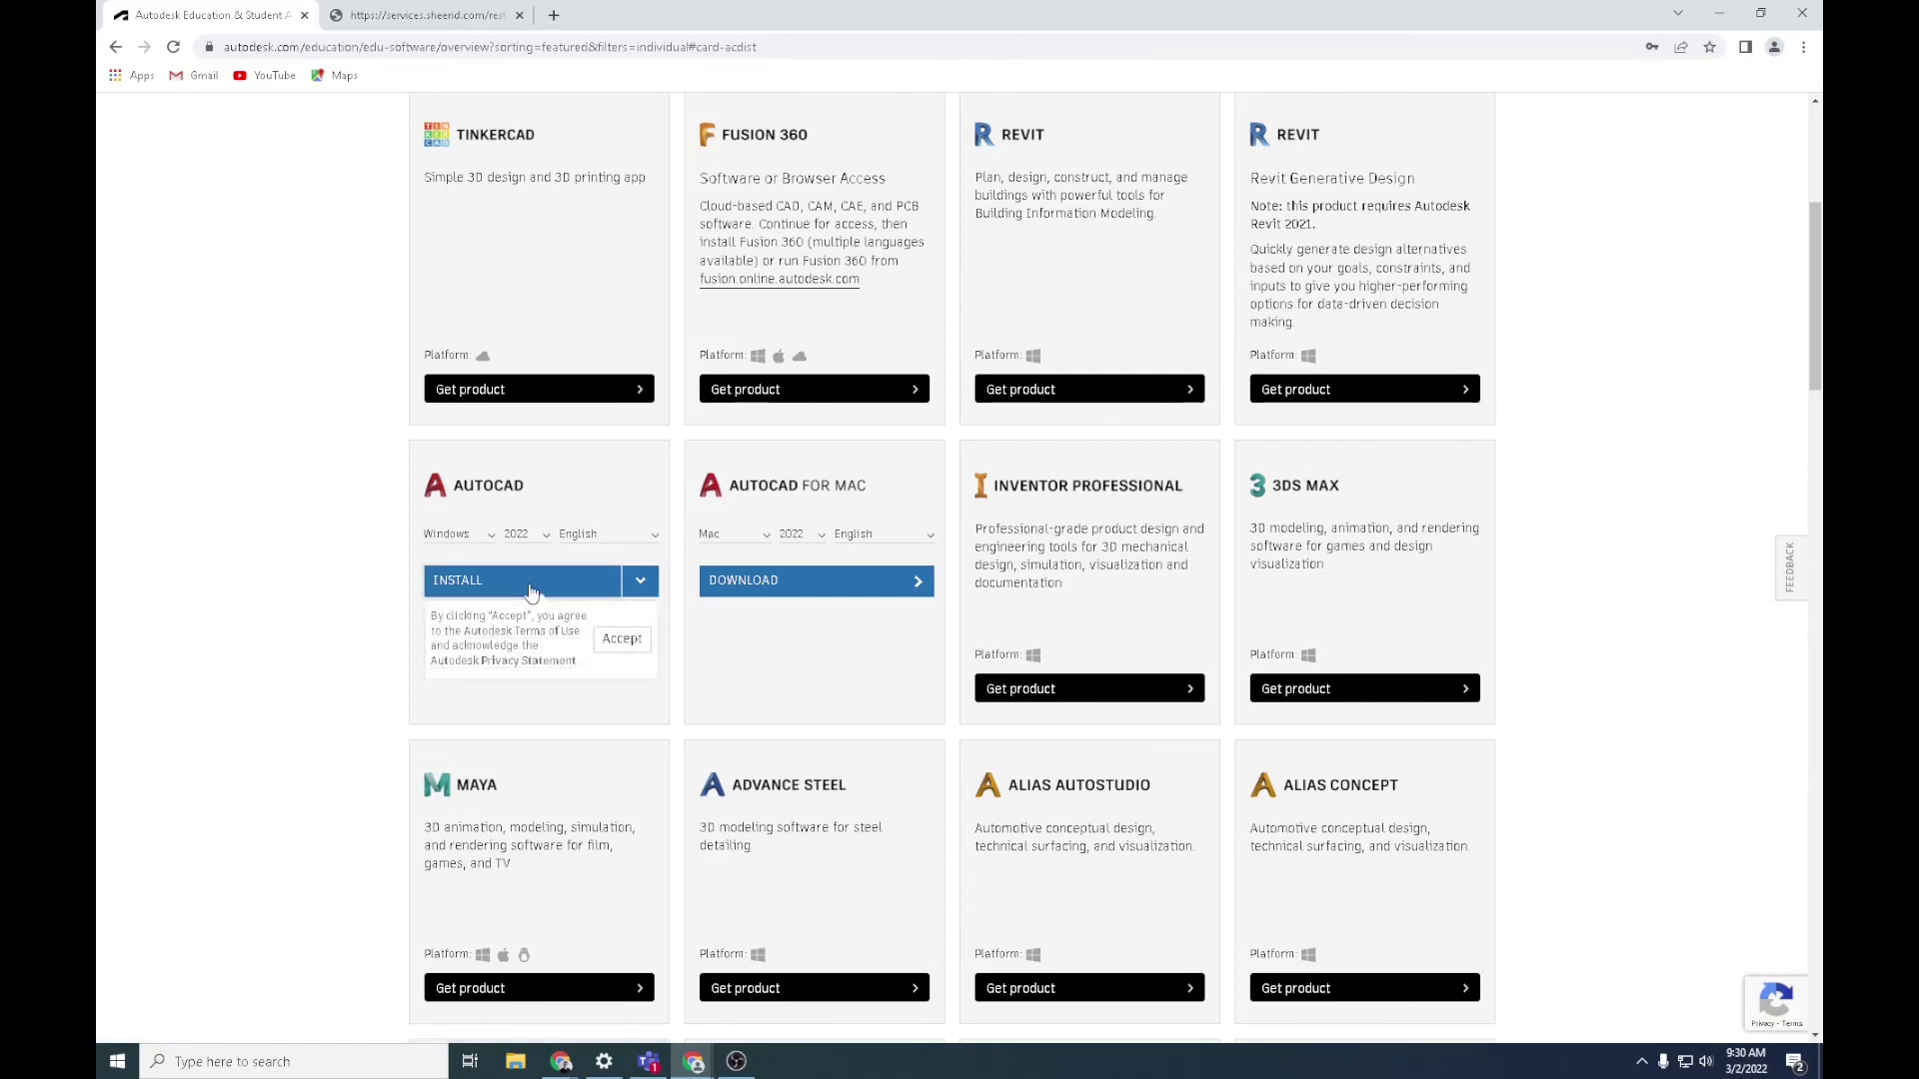
{"action": "left_click", "coordinate": [621, 640]}
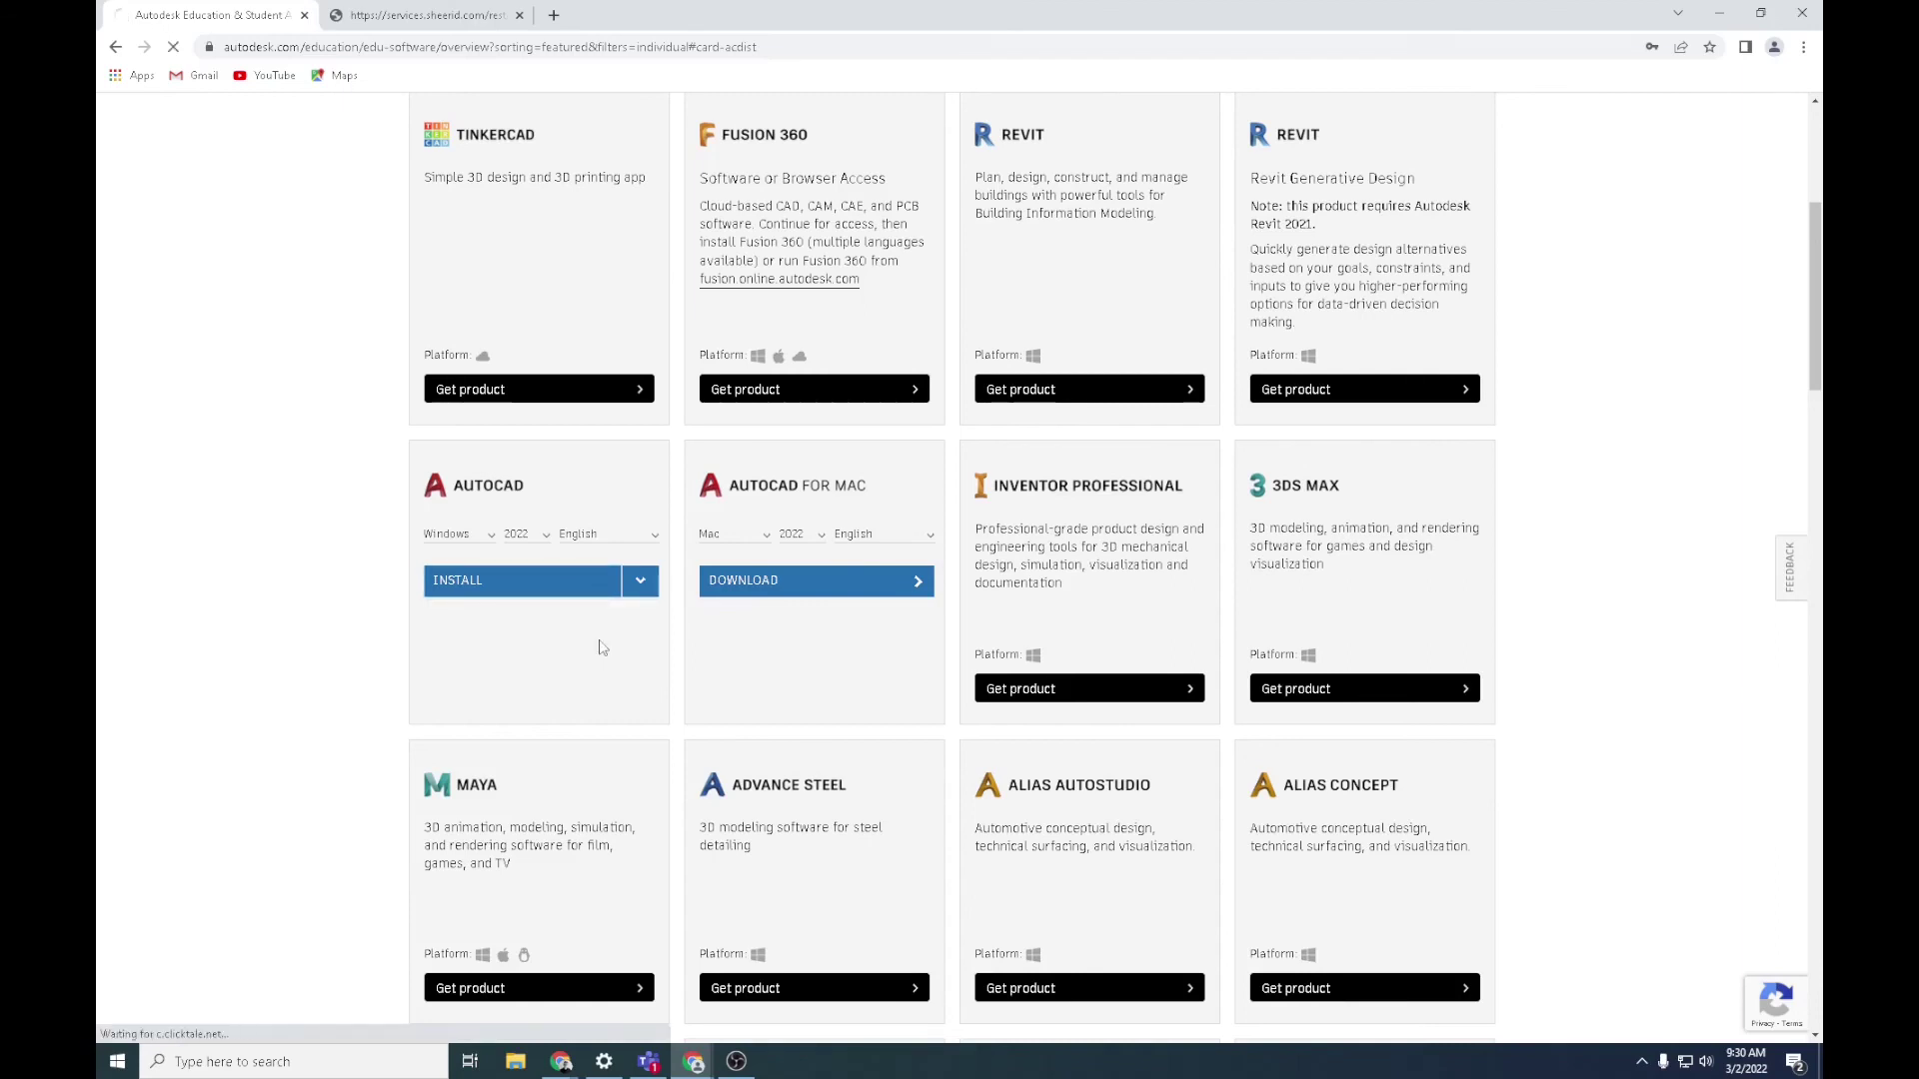